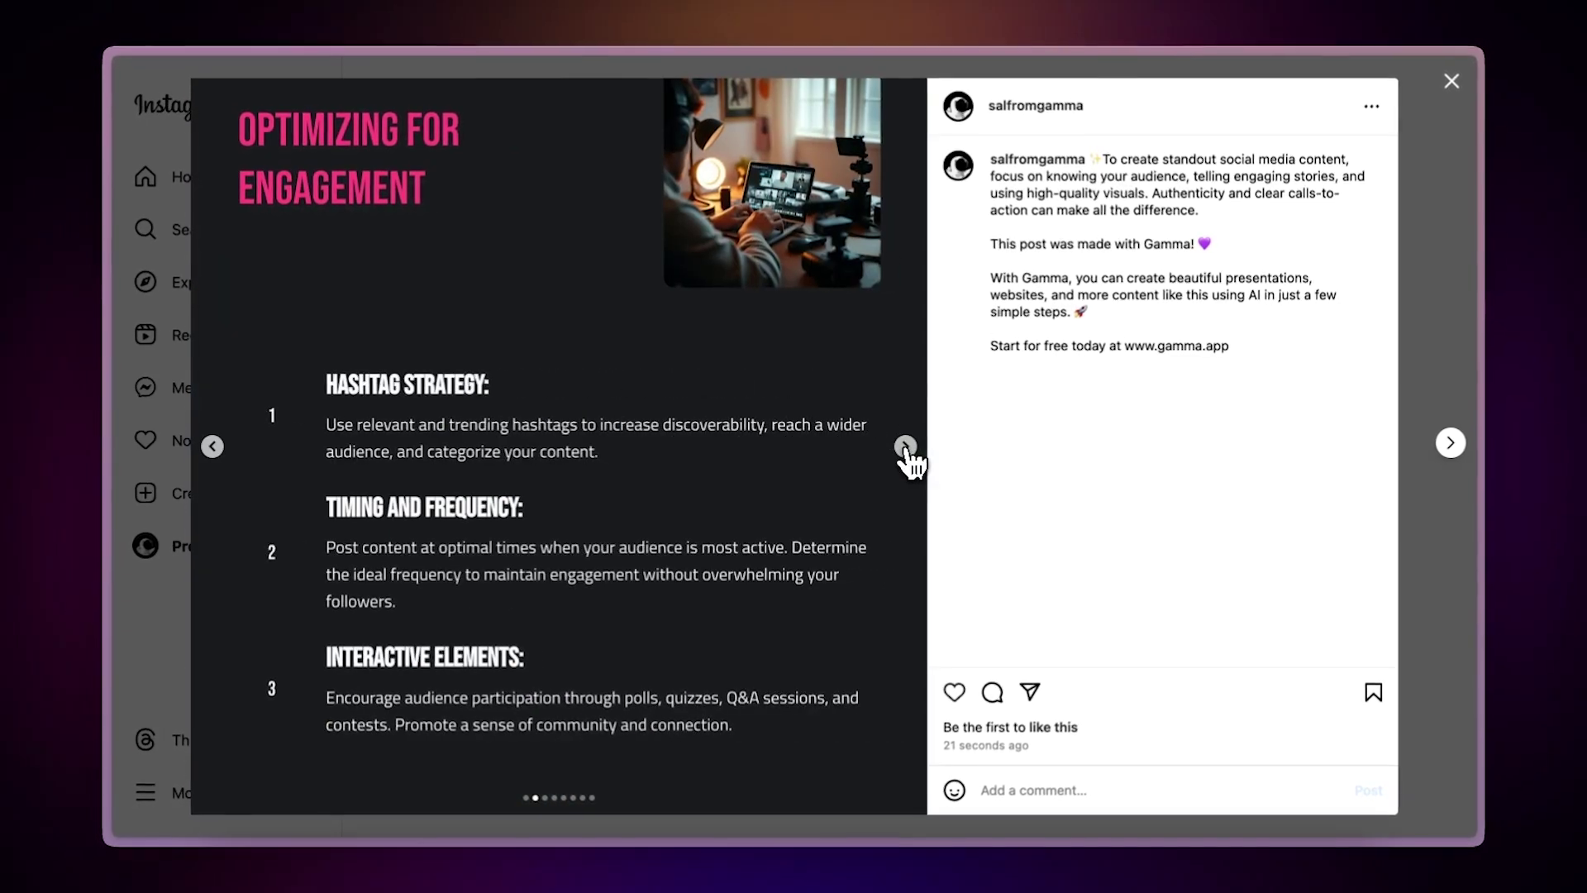
- Advance the Instagram carousel past Understanding Your Audience to the Optimizing for Engagement slide
{"action": "left_click", "coordinate": [905, 448]}
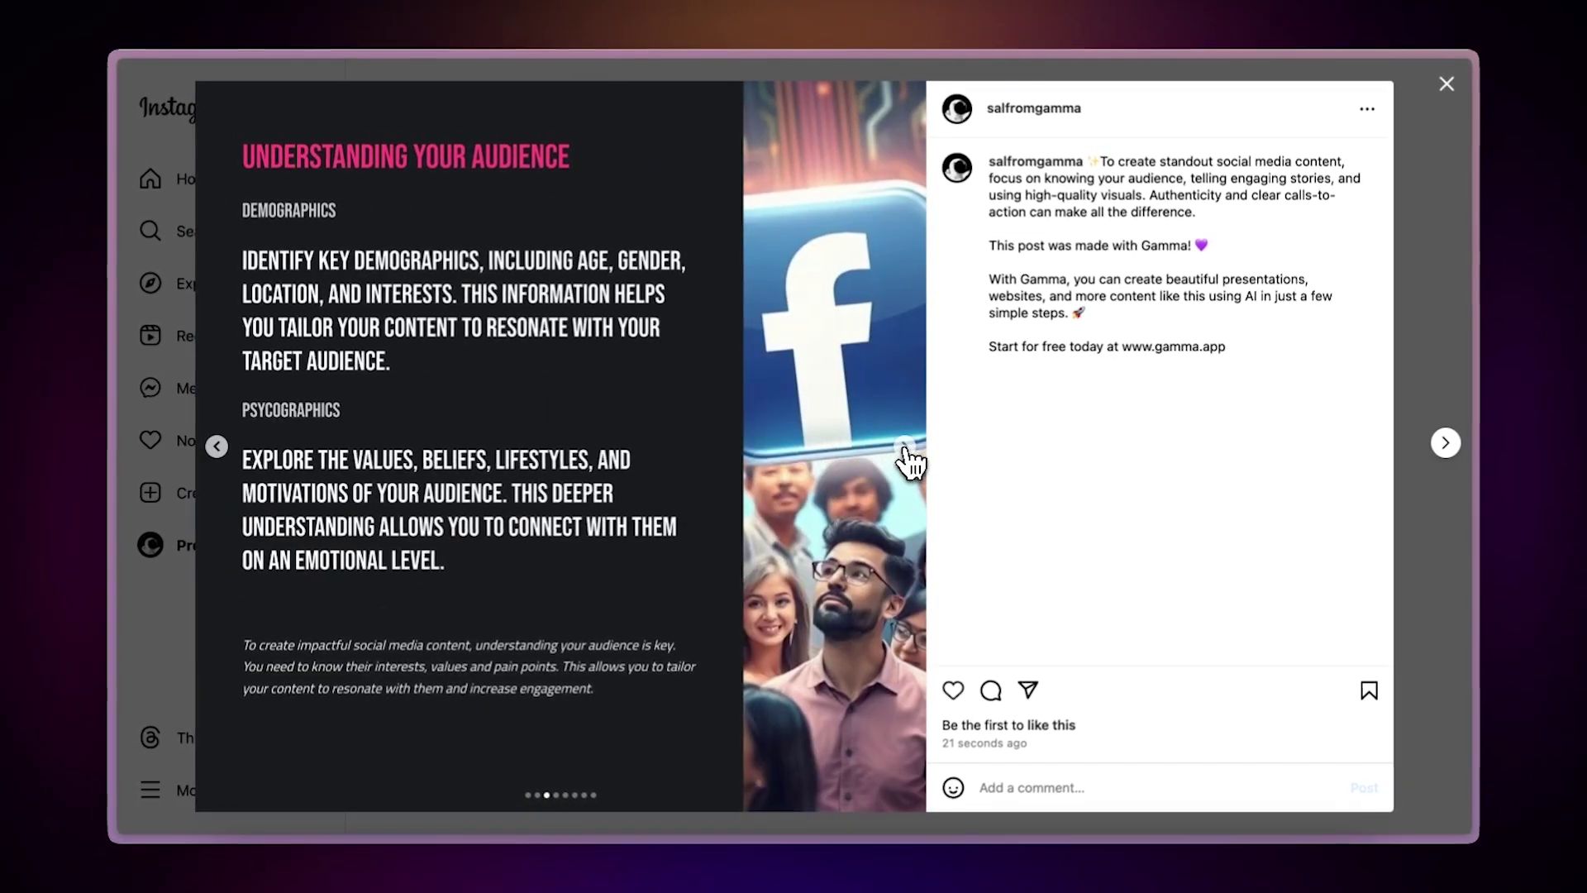
{"action": "left_click", "coordinate": [905, 448]}
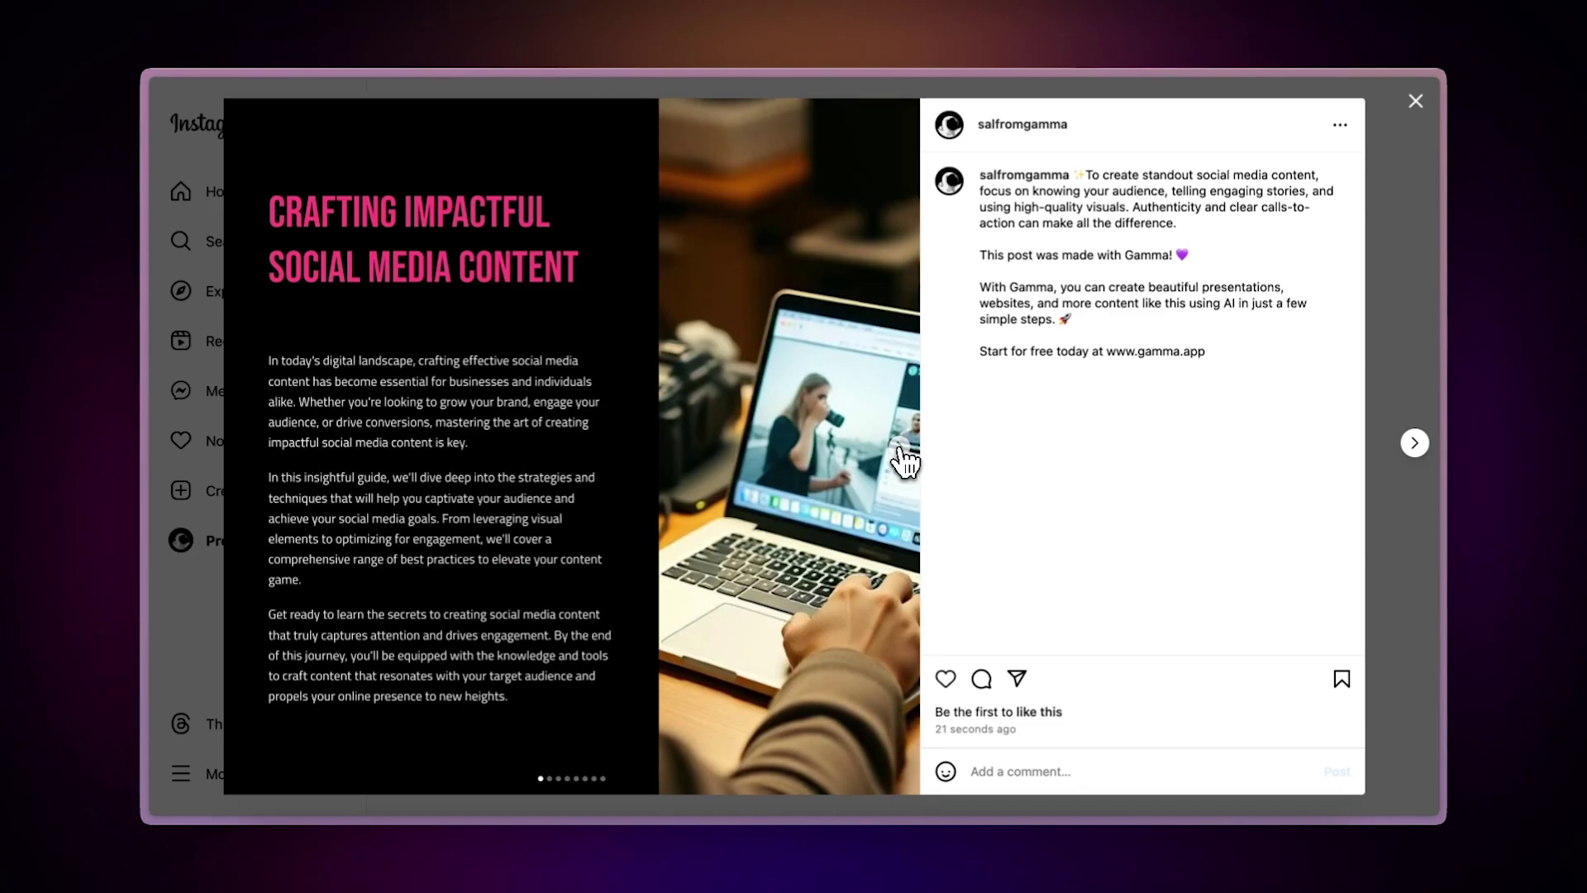
{"action": "left_click", "coordinate": [899, 449]}
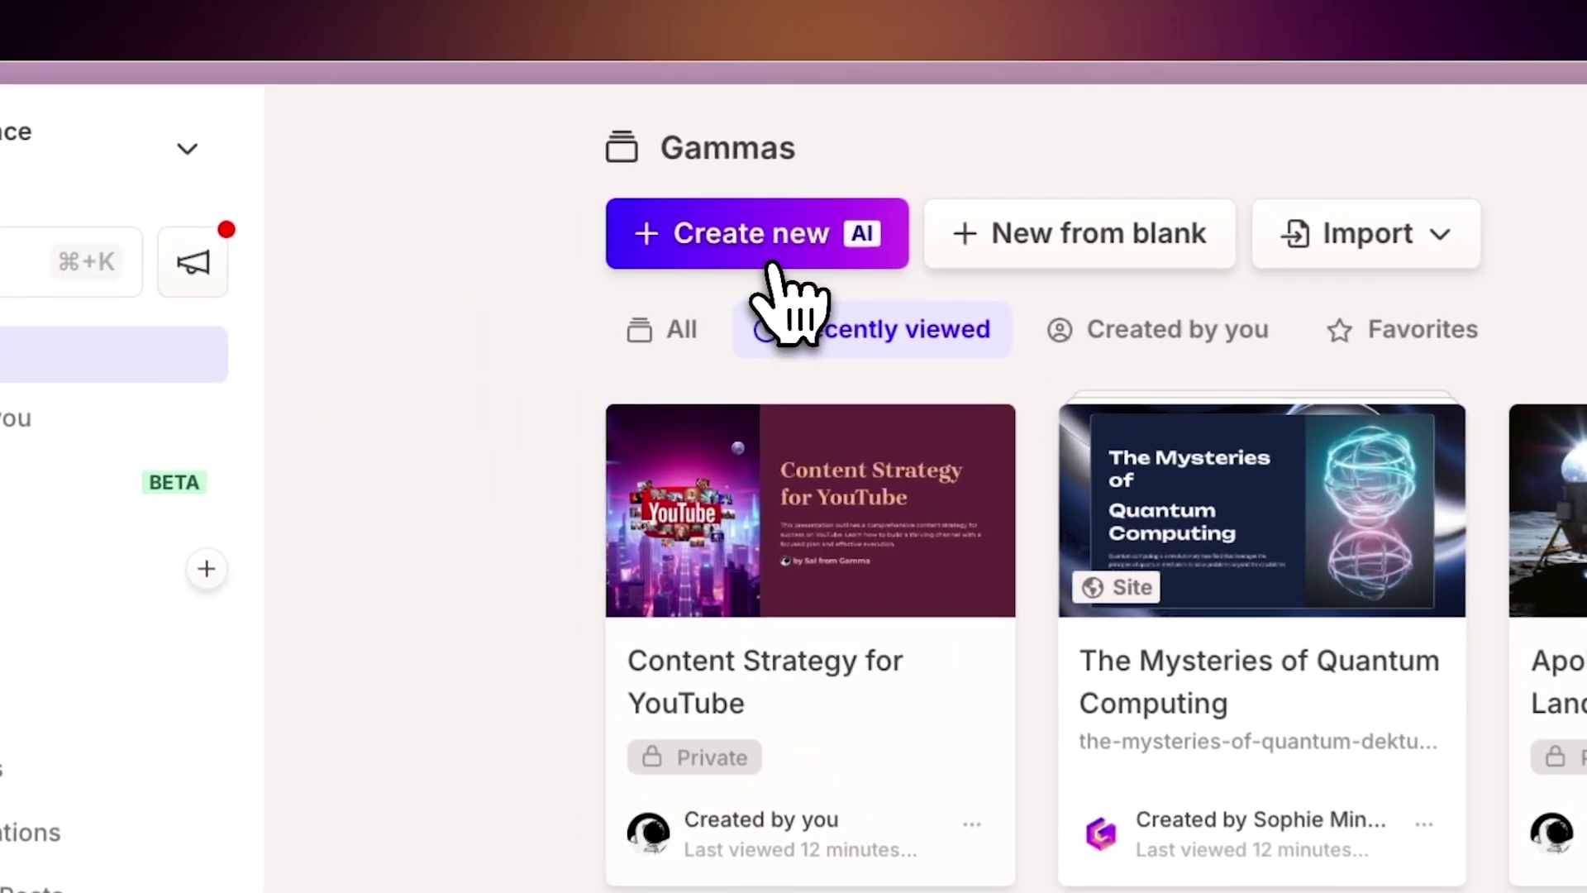
- Start a new AI deck from pasted text and paste the article into the content box
{"action": "left_click", "coordinate": [778, 264]}
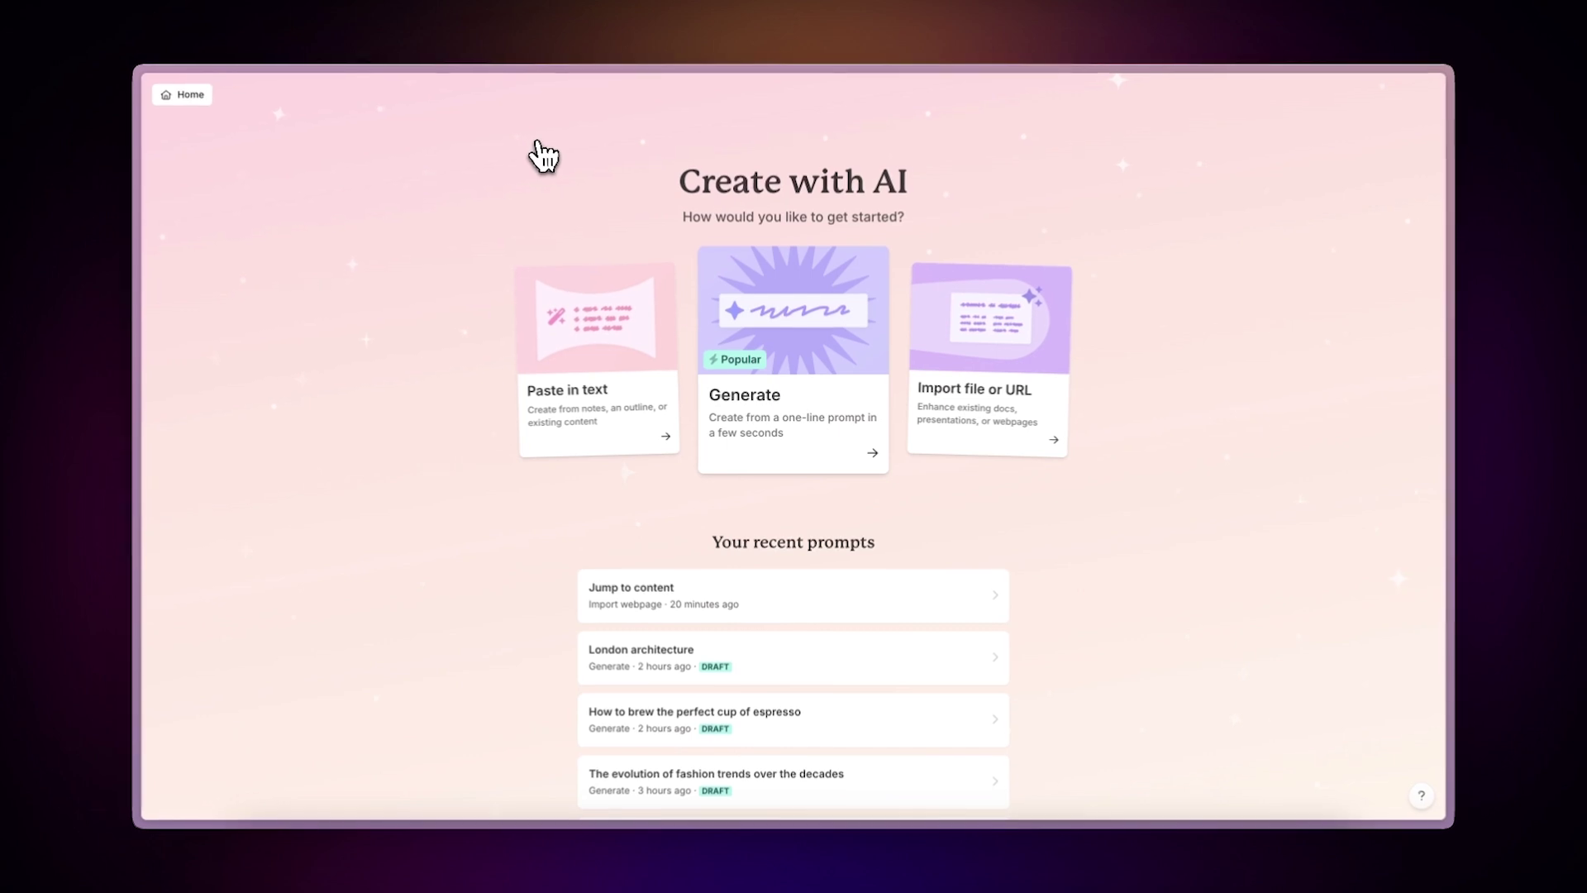
{"action": "mouse_move", "coordinate": [498, 428]}
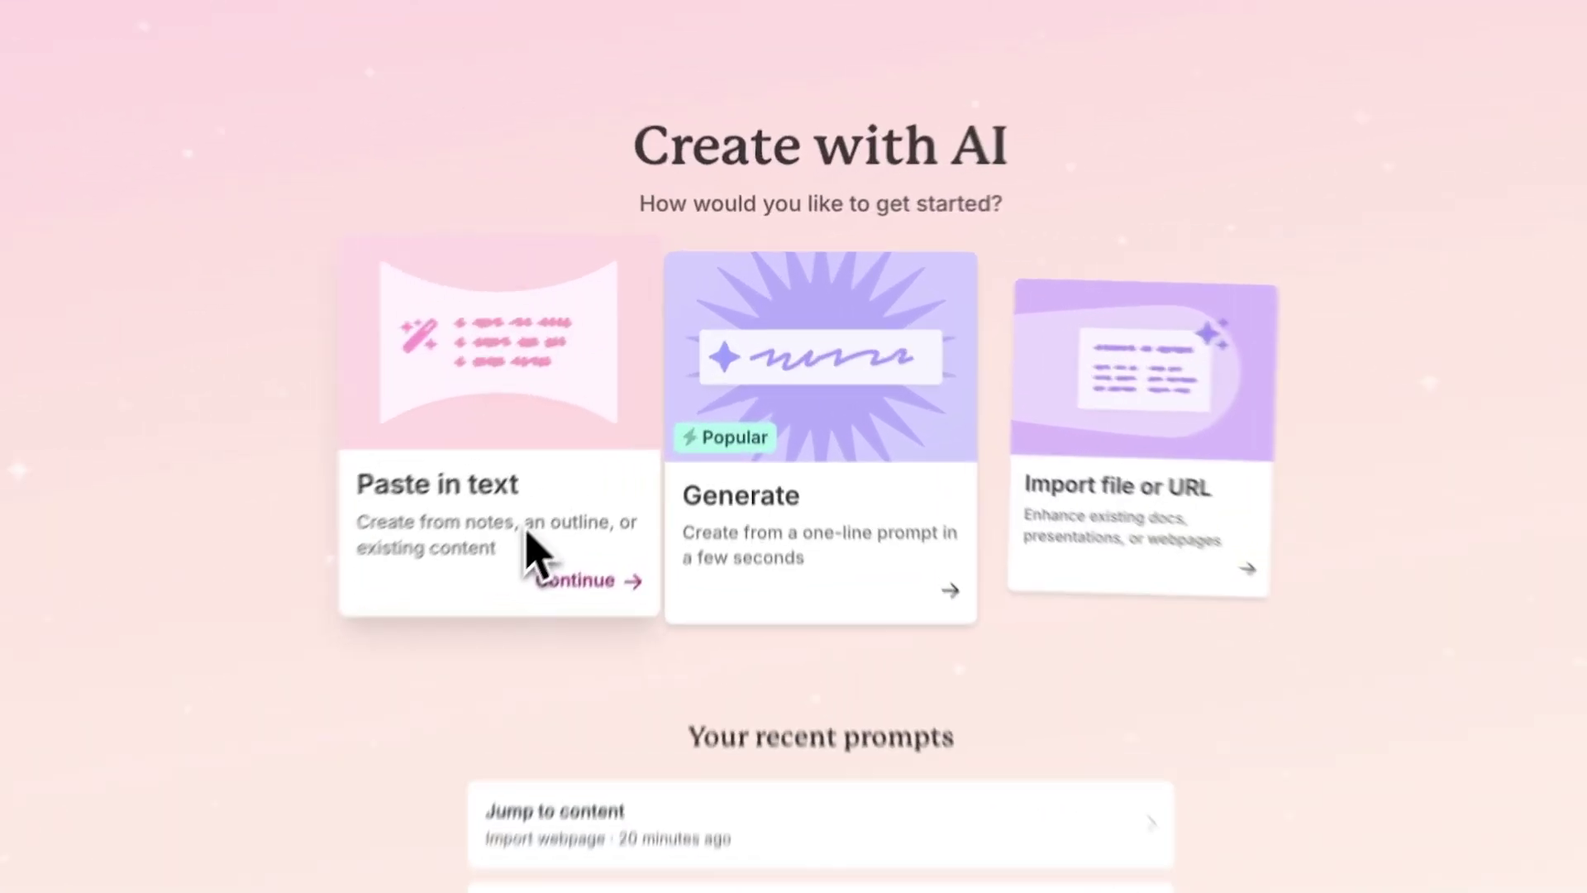
{"action": "left_click", "coordinate": [616, 417]}
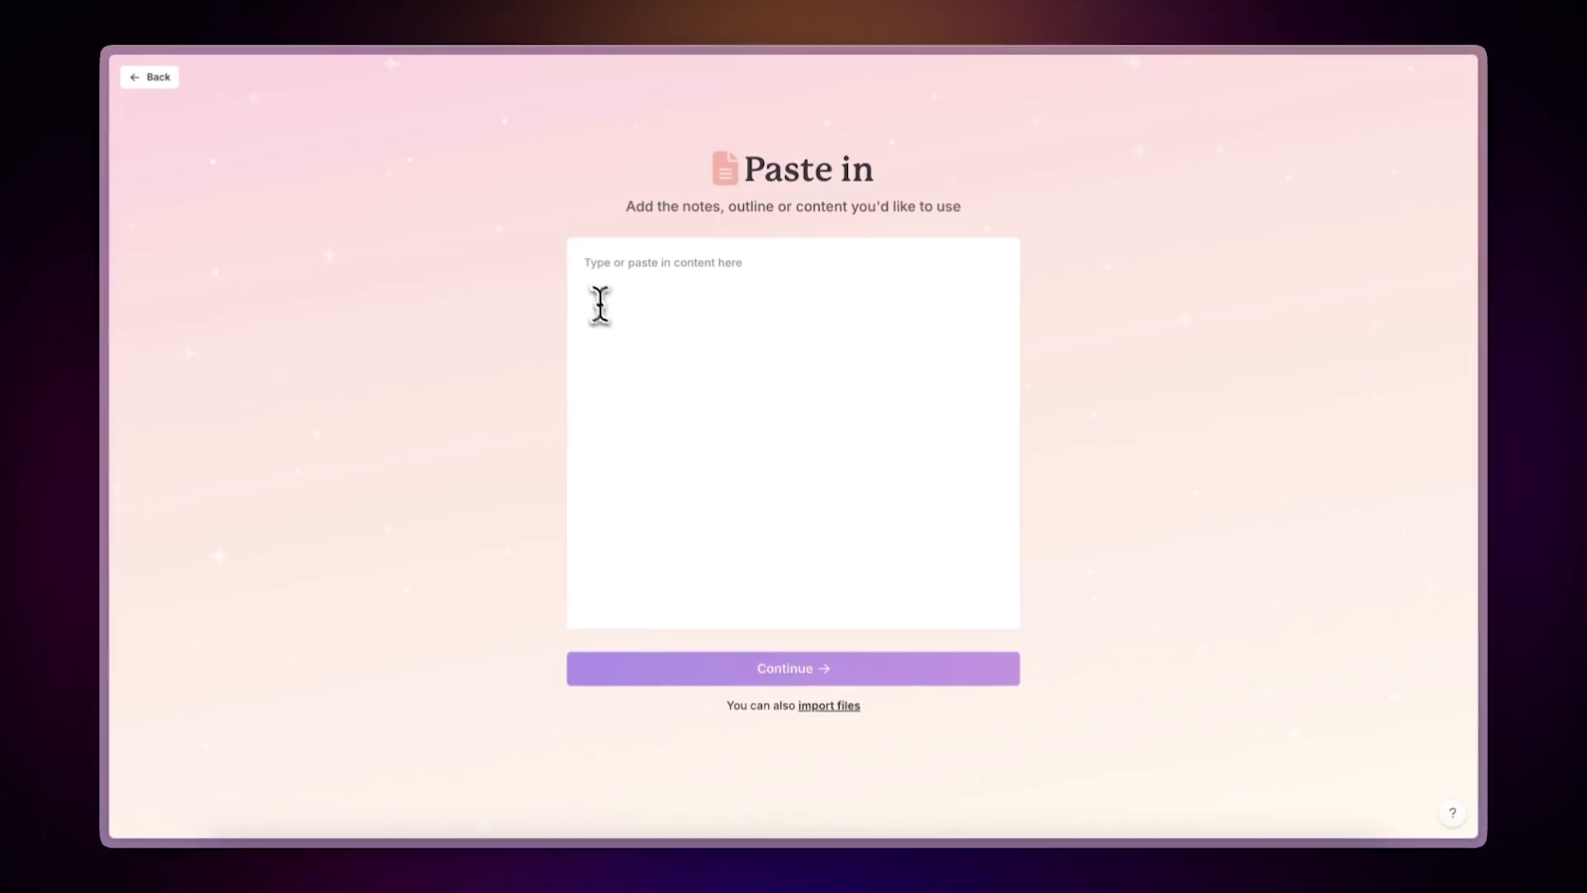
{"action": "right_click", "coordinate": [582, 262]}
{"action": "left_click", "coordinate": [644, 396]}
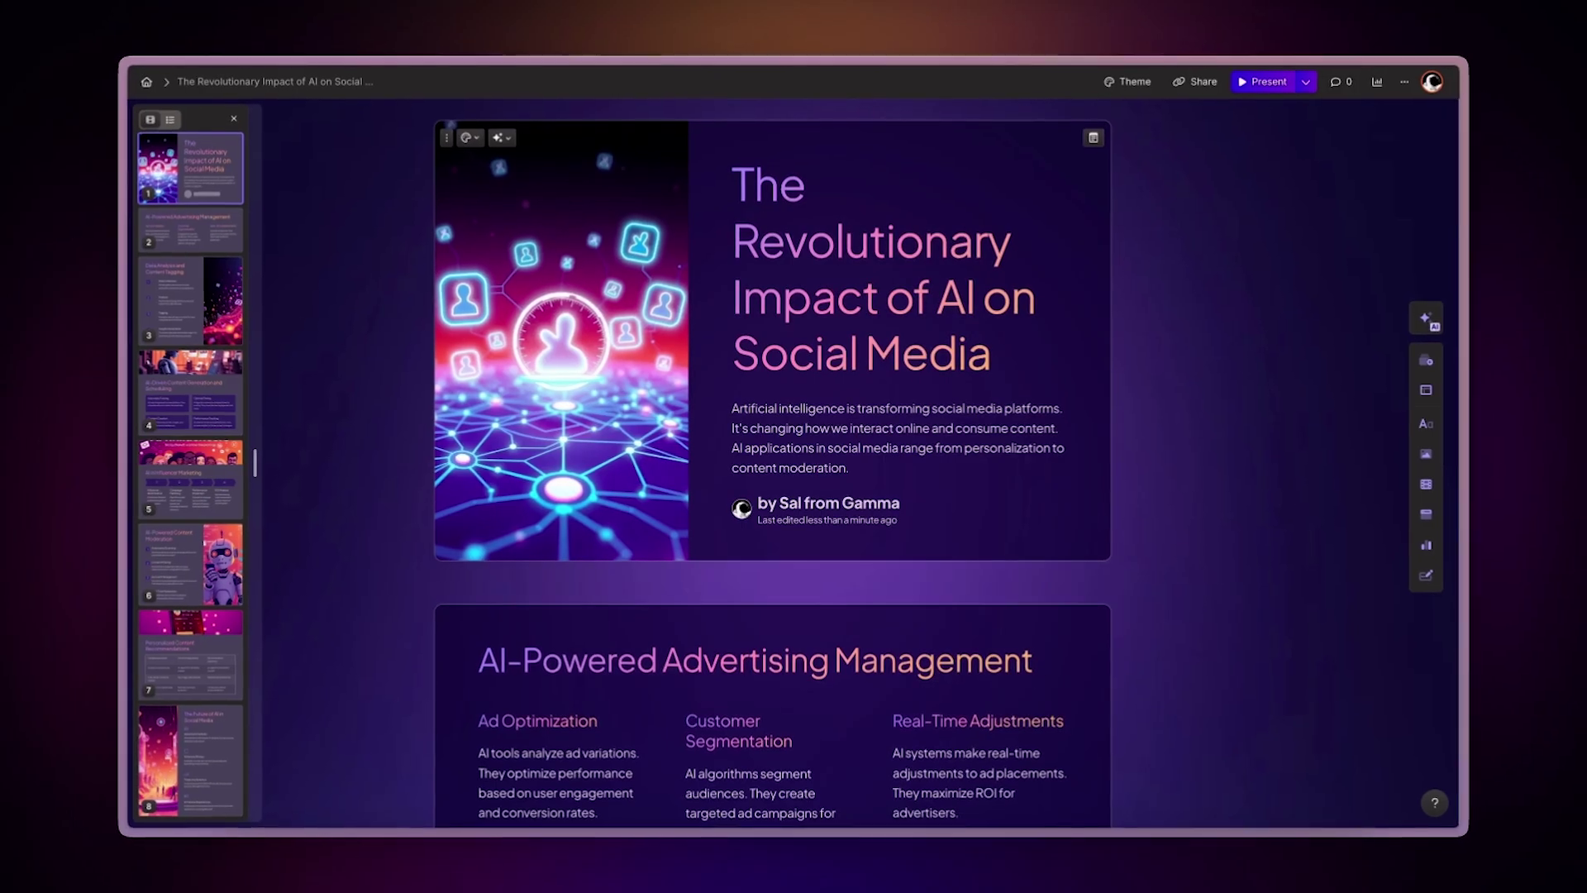
{"action": "scroll", "coordinate": [772, 471], "scroll_direction": "down", "scroll_amount": 5}
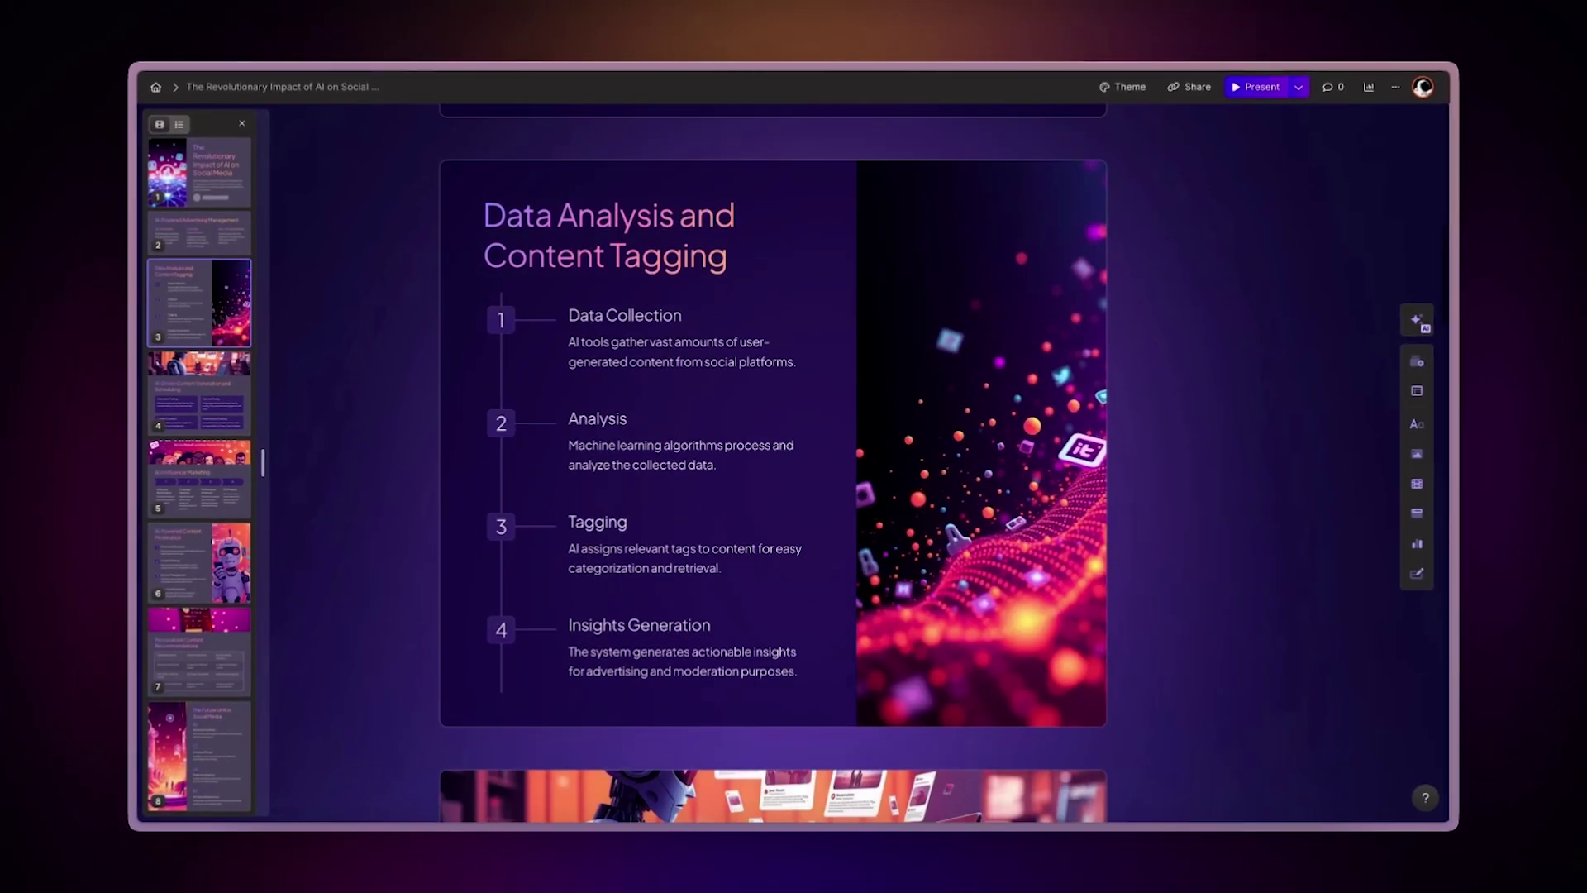
{"action": "scroll", "coordinate": [773, 471], "scroll_direction": "down", "scroll_amount": 5}
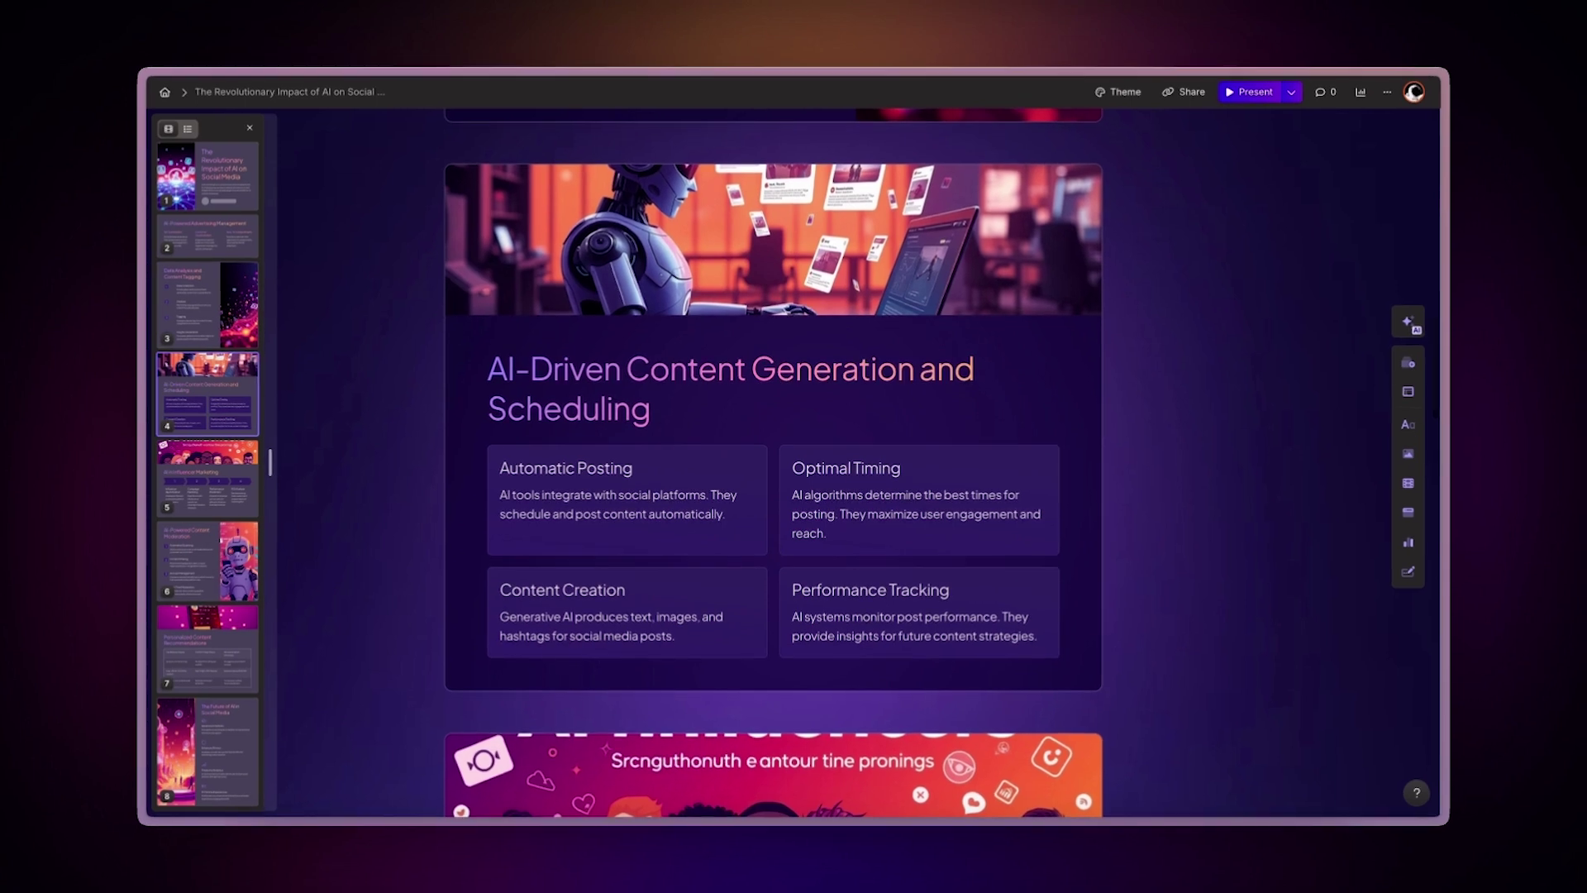
{"action": "scroll", "coordinate": [772, 472], "scroll_direction": "down", "scroll_amount": 5}
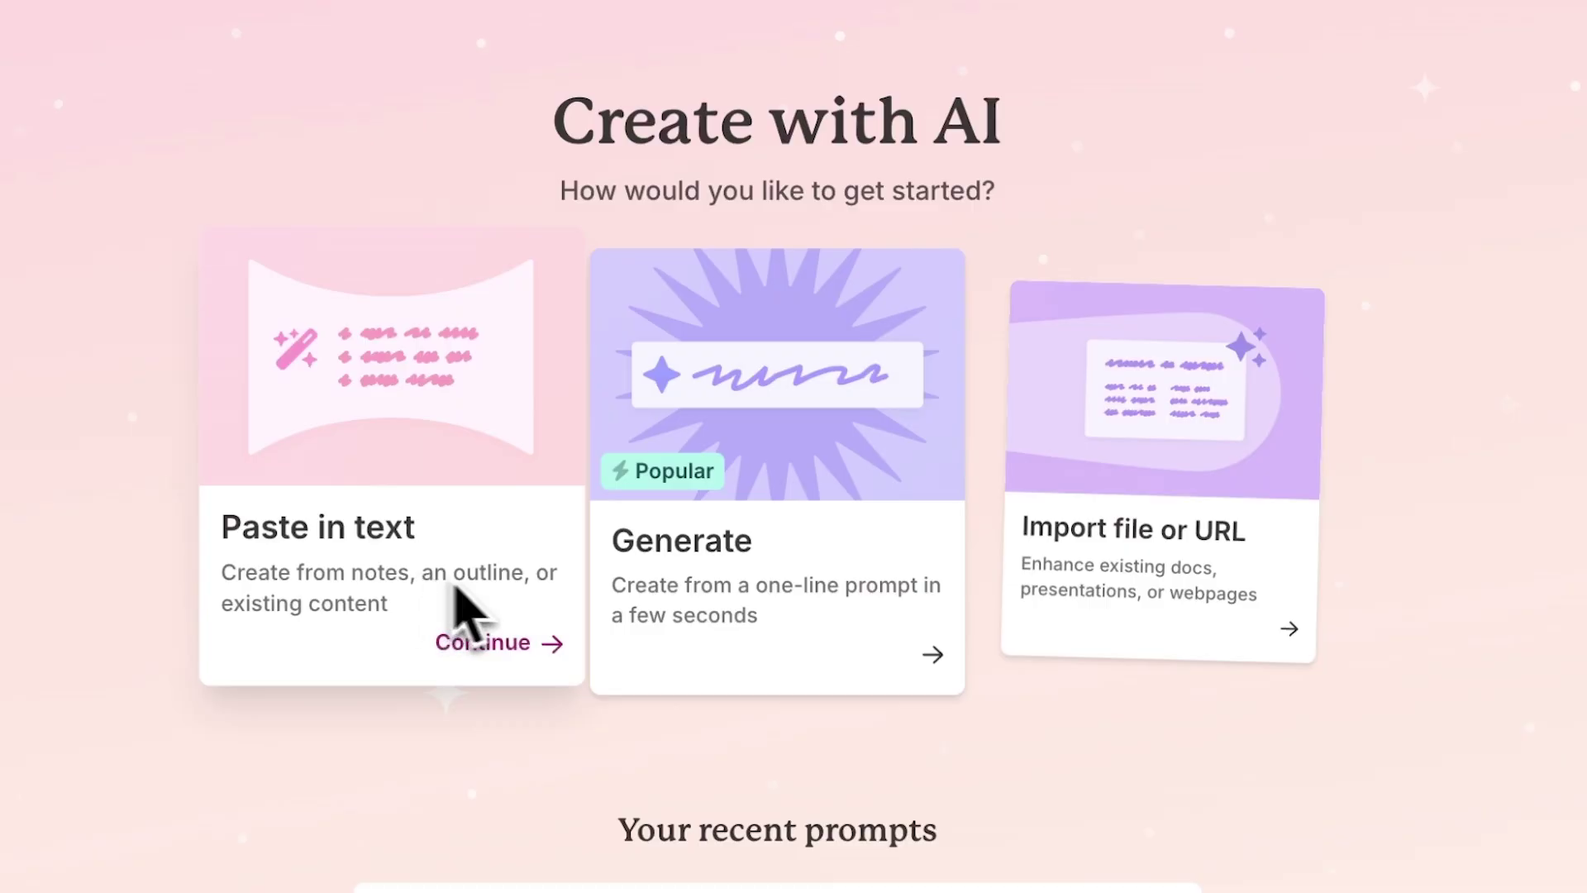
- Generate an 8-card outline from a one-line social media marketing prompt, then choose Import file or URL
{"action": "left_click", "coordinate": [740, 596]}
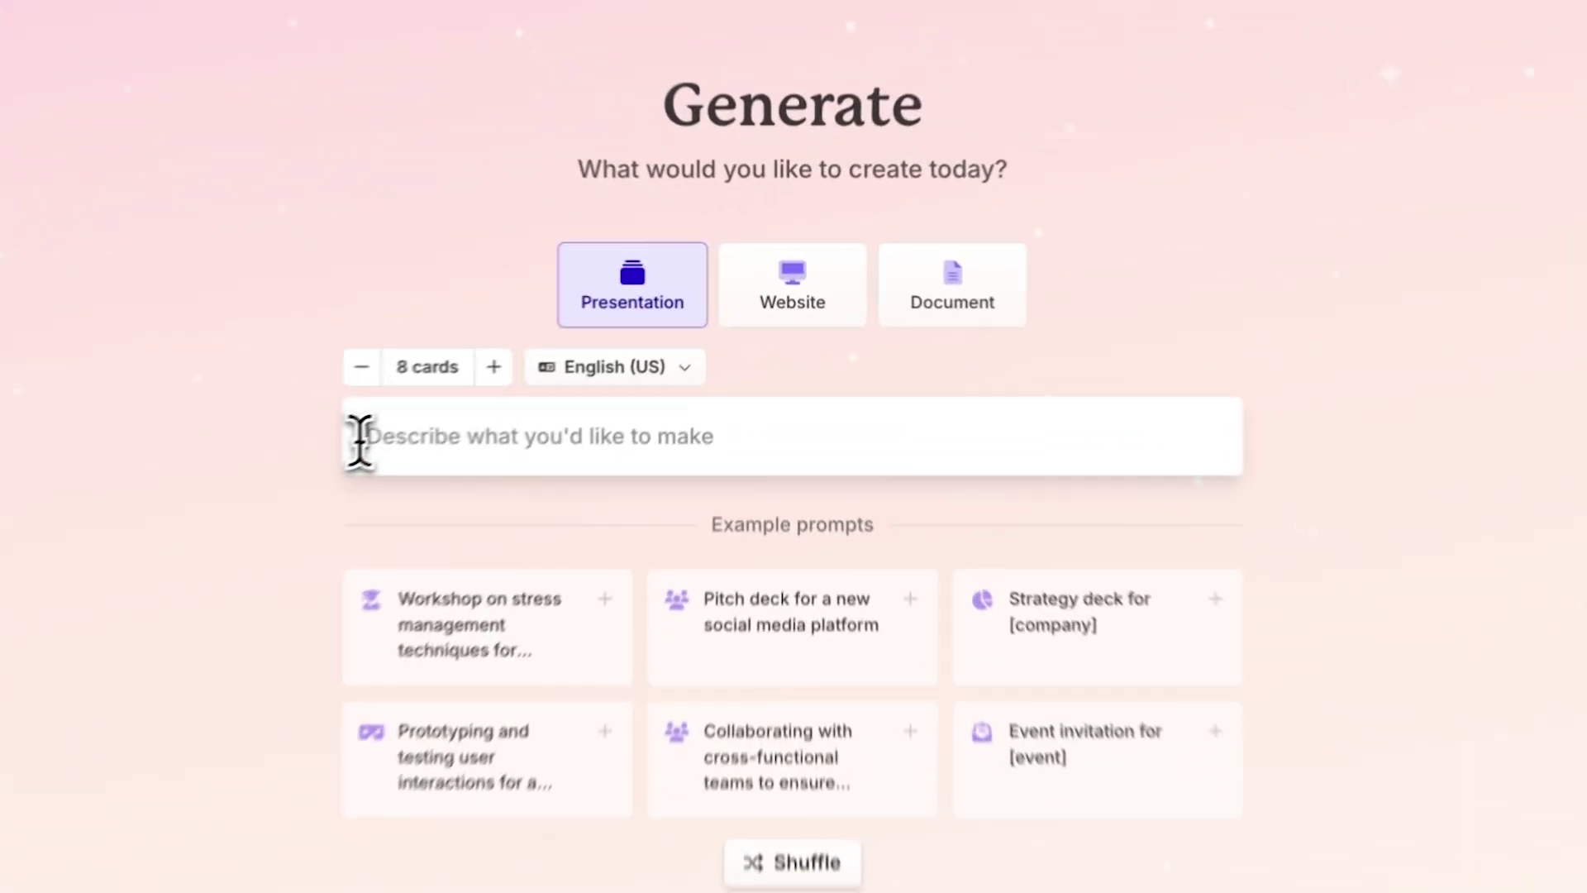
{"action": "left_click", "coordinate": [548, 361]}
{"action": "type", "text": "Social media marketing strategies"}
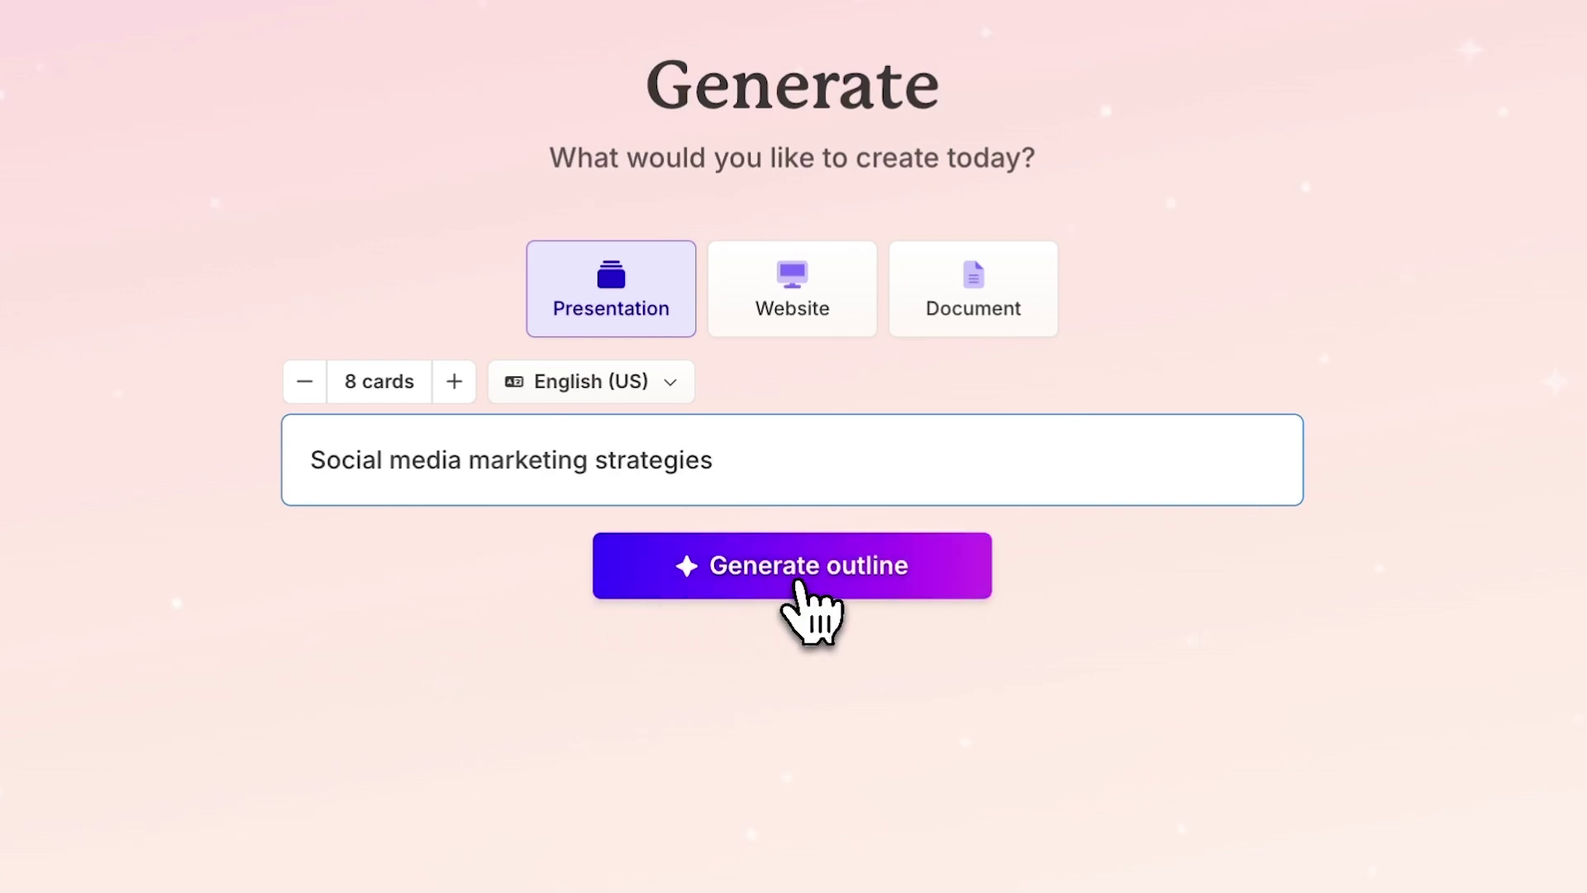
{"action": "left_click", "coordinate": [800, 584]}
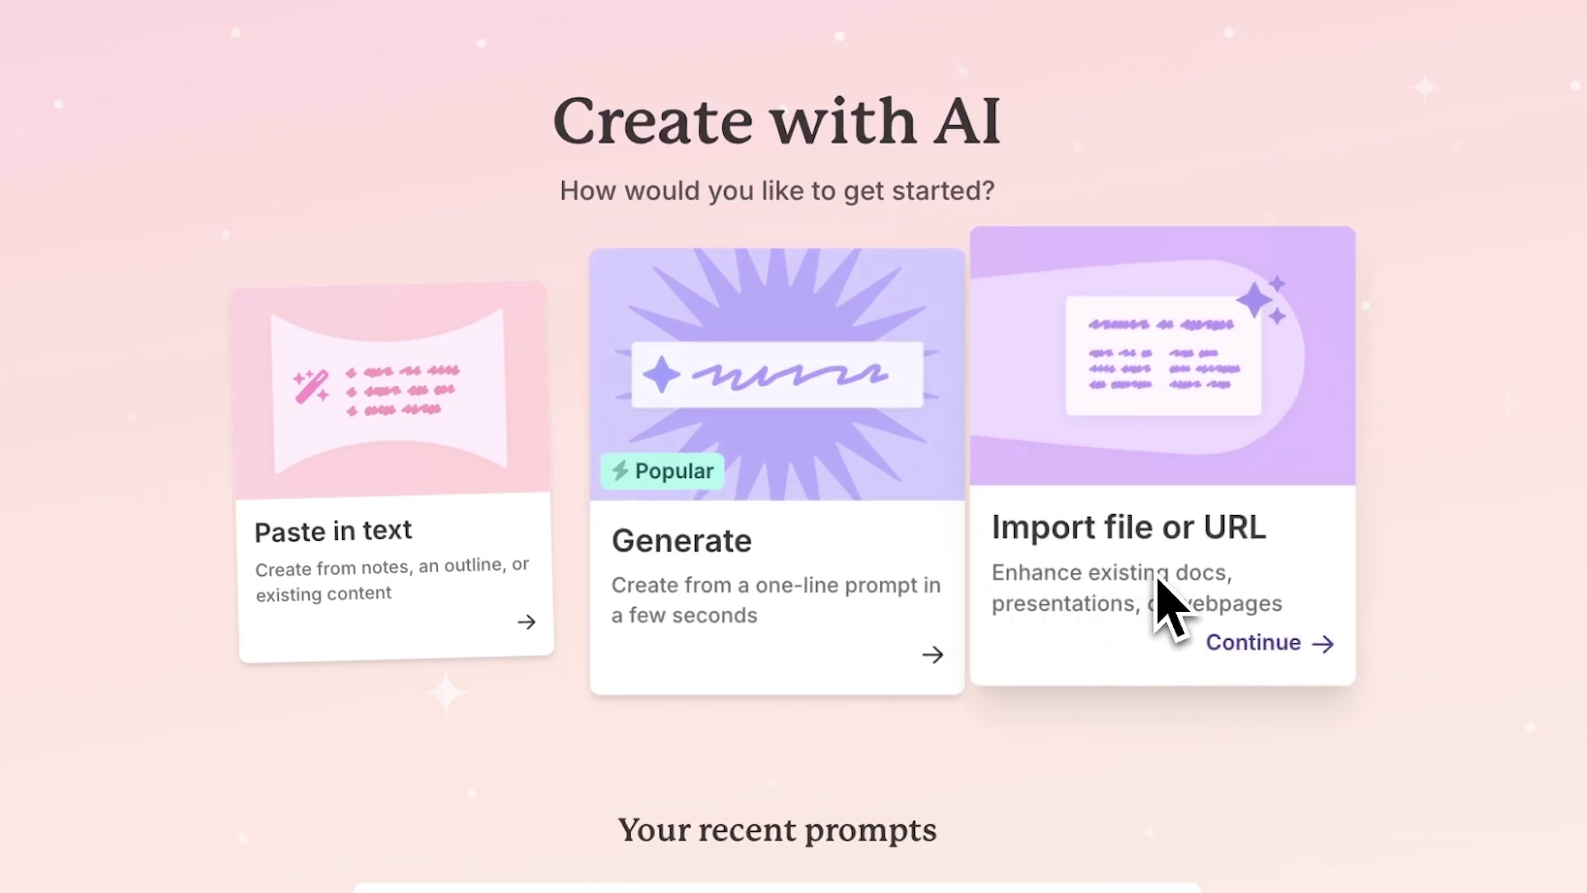
{"action": "left_click", "coordinate": [1166, 607]}
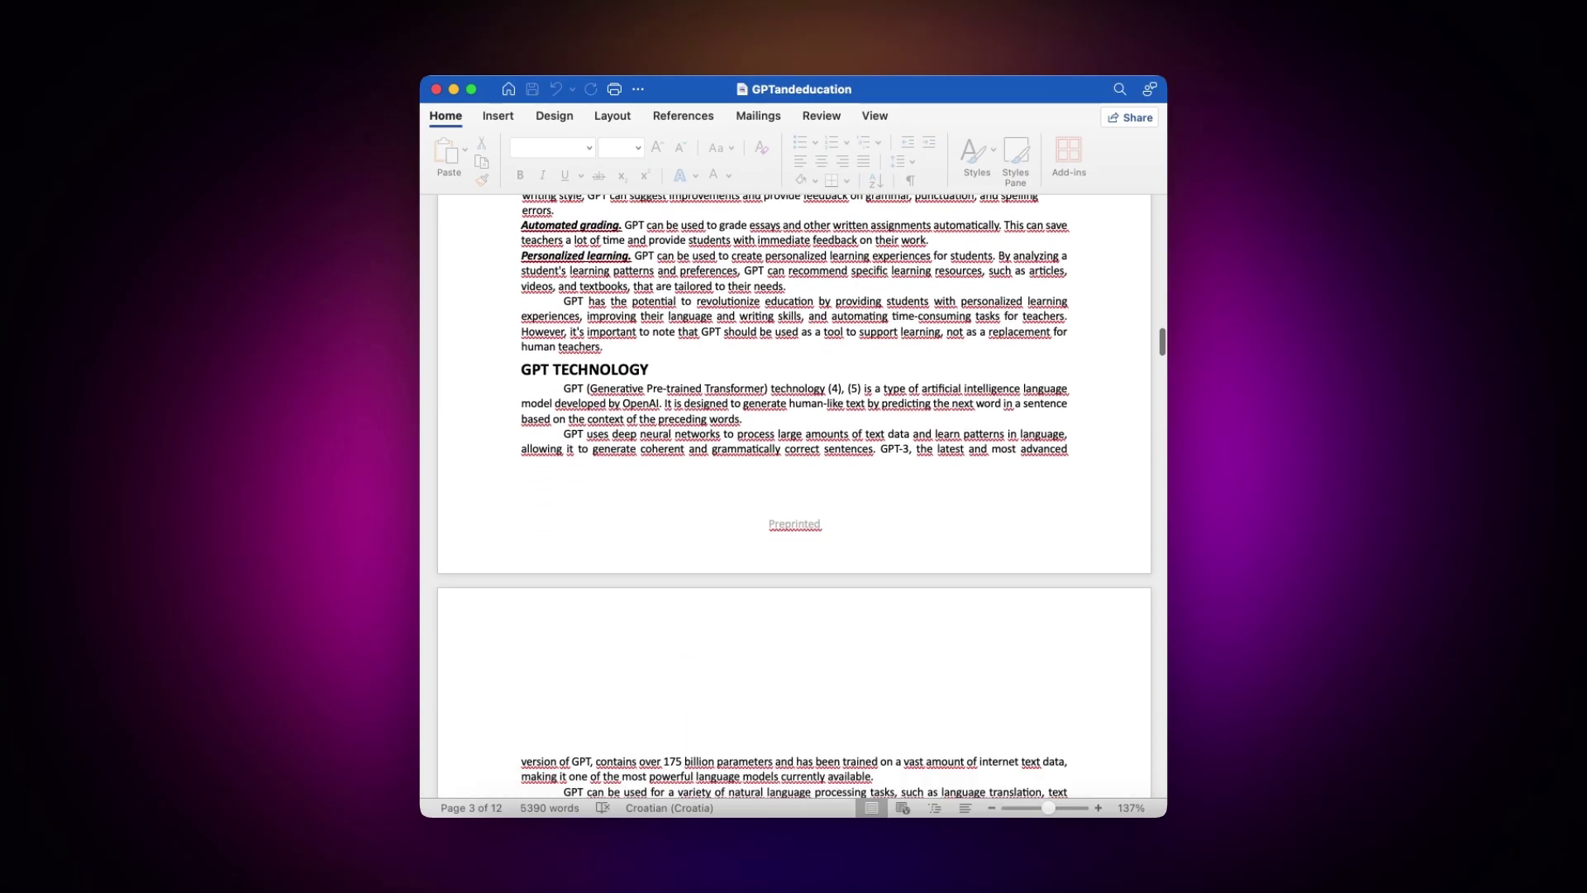
{"action": "key", "text": "Down"}
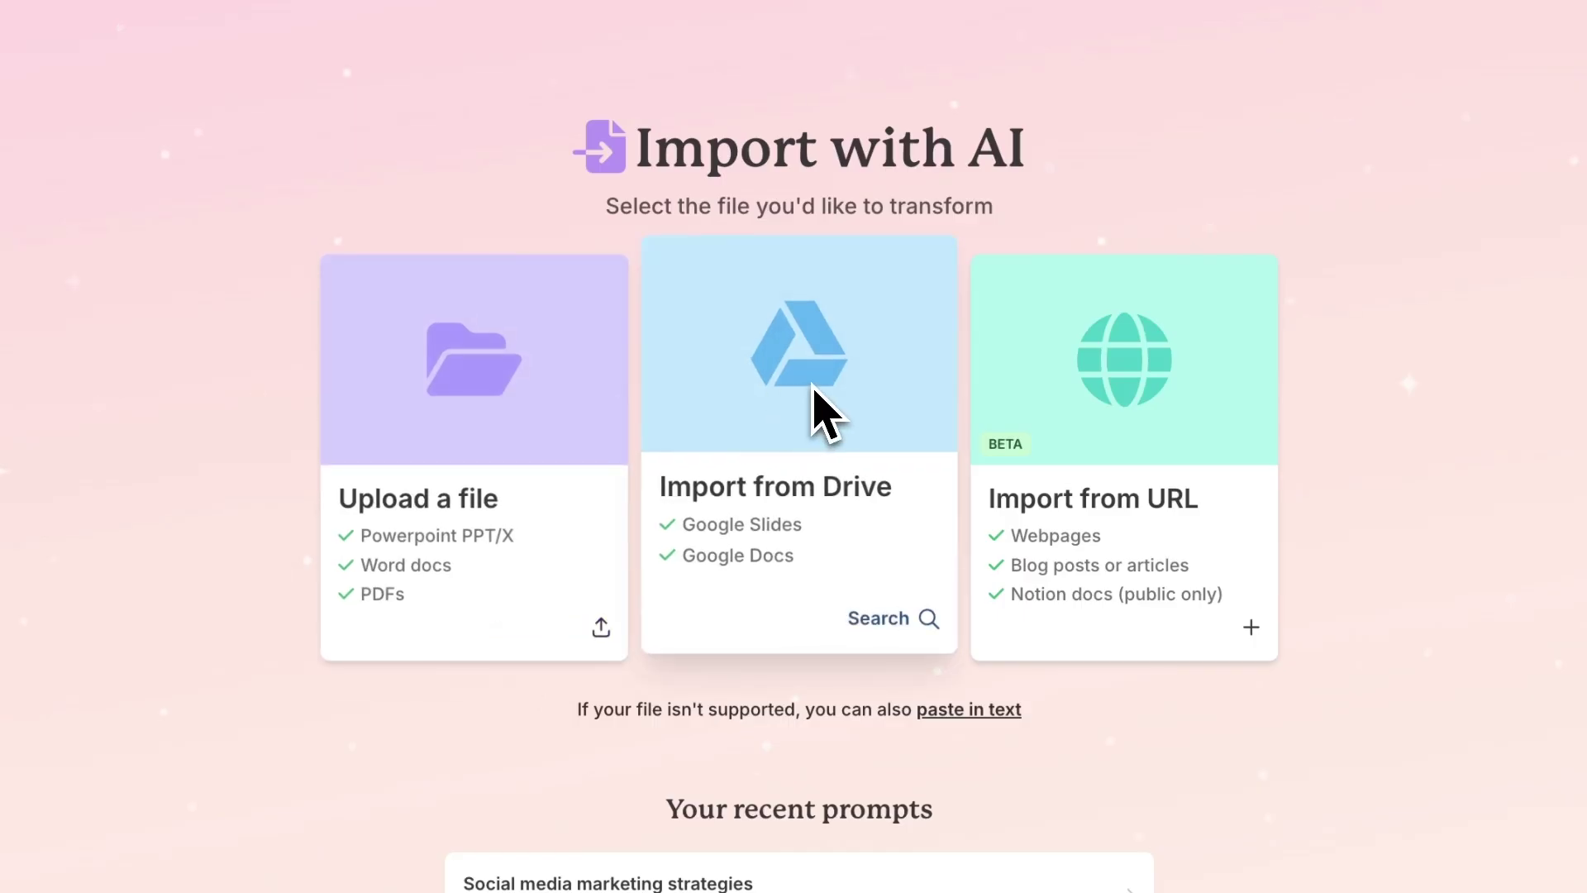
- Import the CNET article webpage into Gamma by its URL
{"action": "left_click", "coordinate": [1089, 414]}
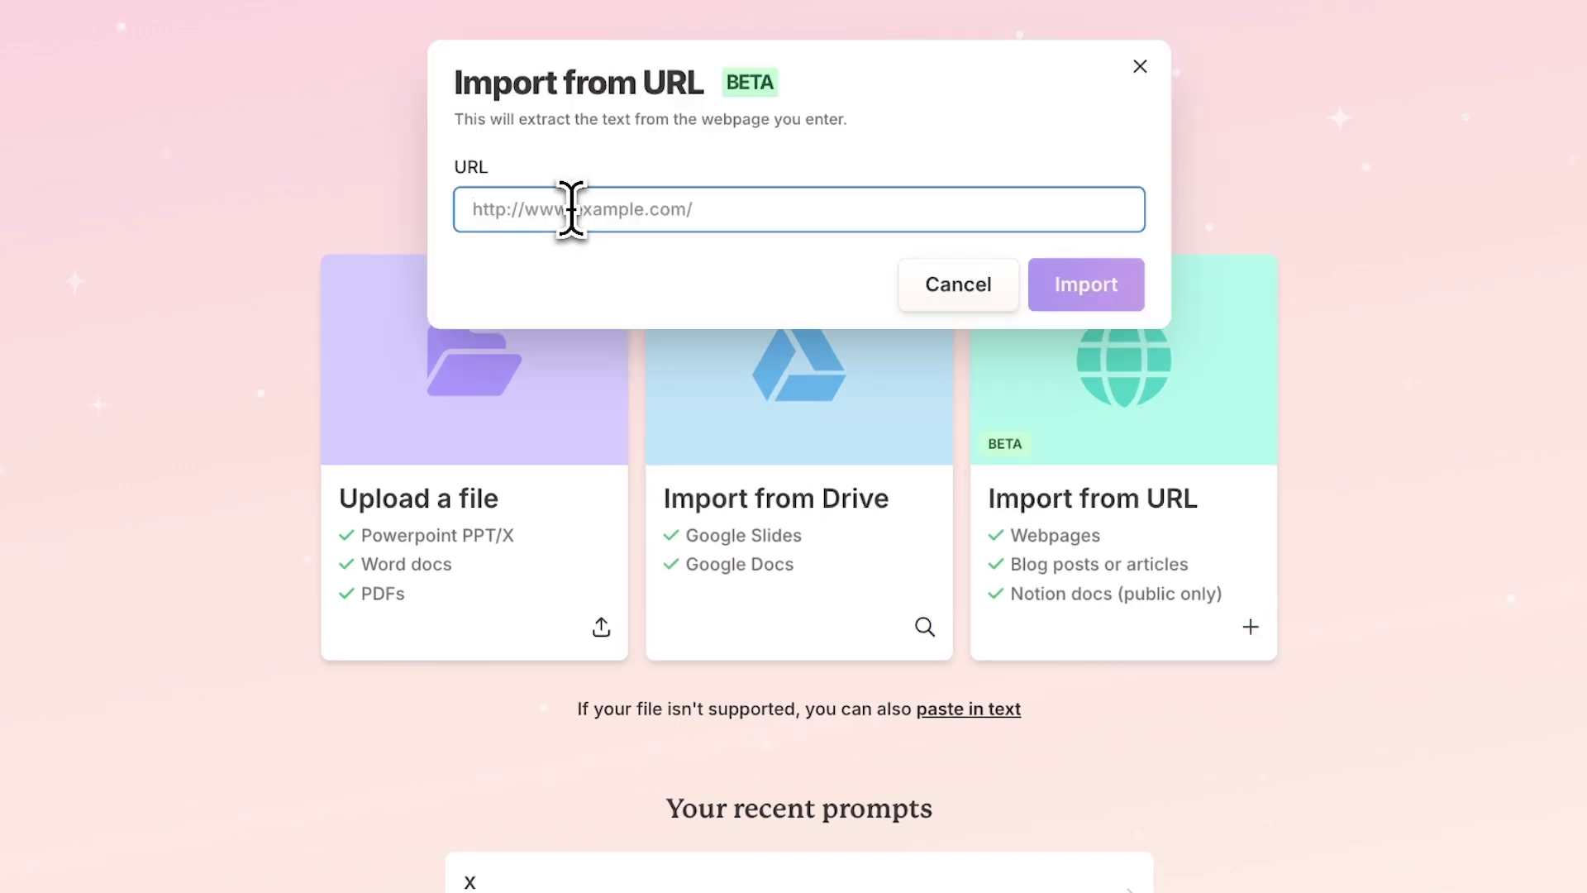
{"action": "left_click", "coordinate": [1090, 288]}
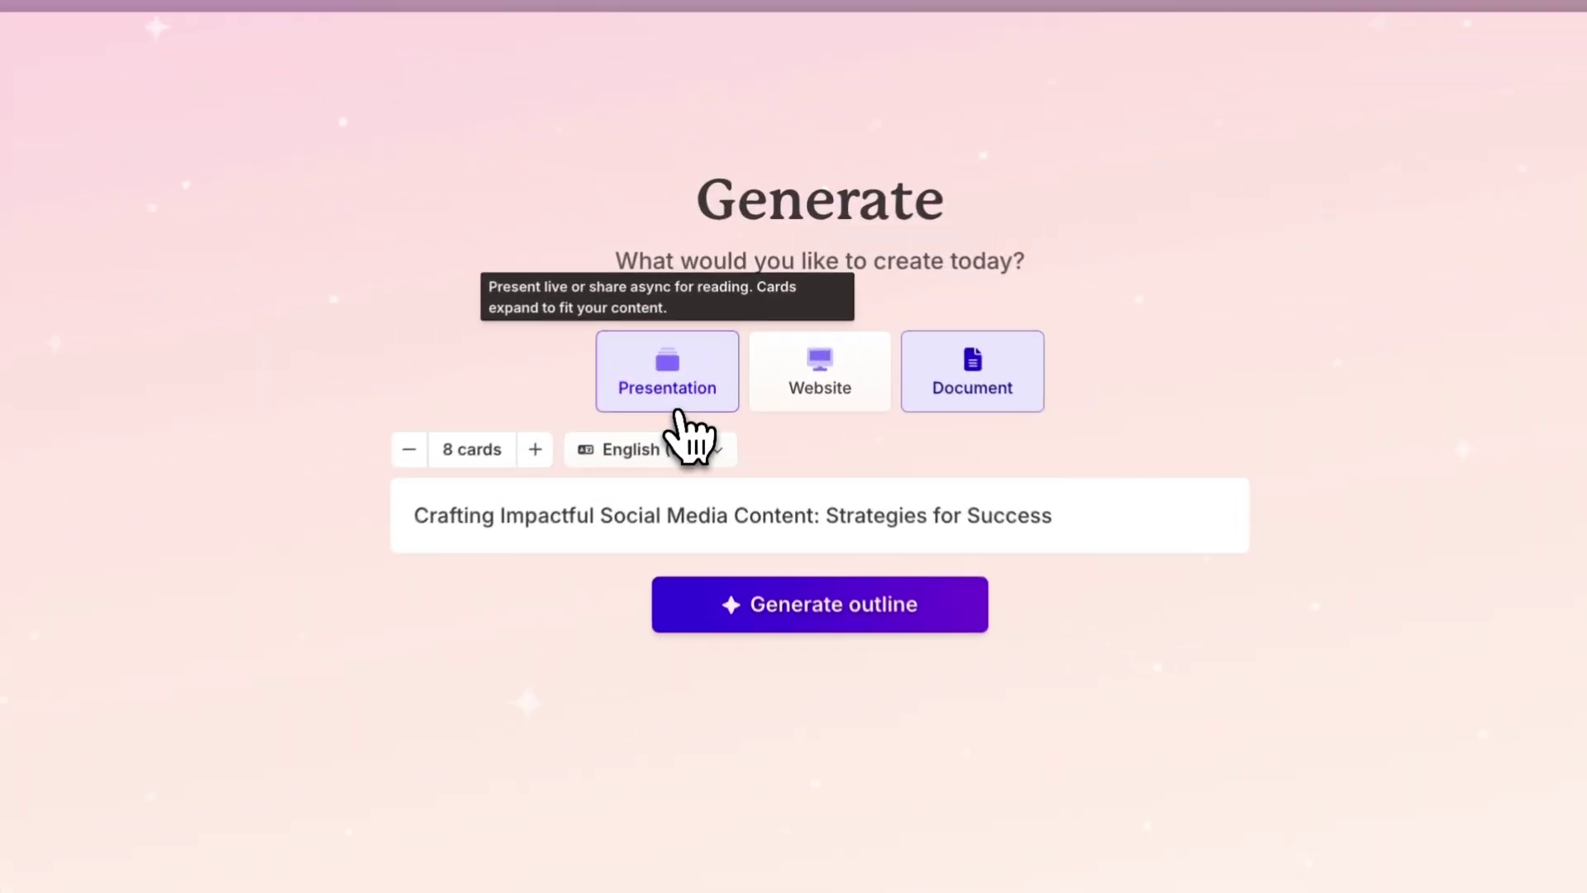
- Generate an 8-card Presentation outline for 'Crafting Impactful Social Media Content', then enable Advanced mode
{"action": "left_click", "coordinate": [676, 412]}
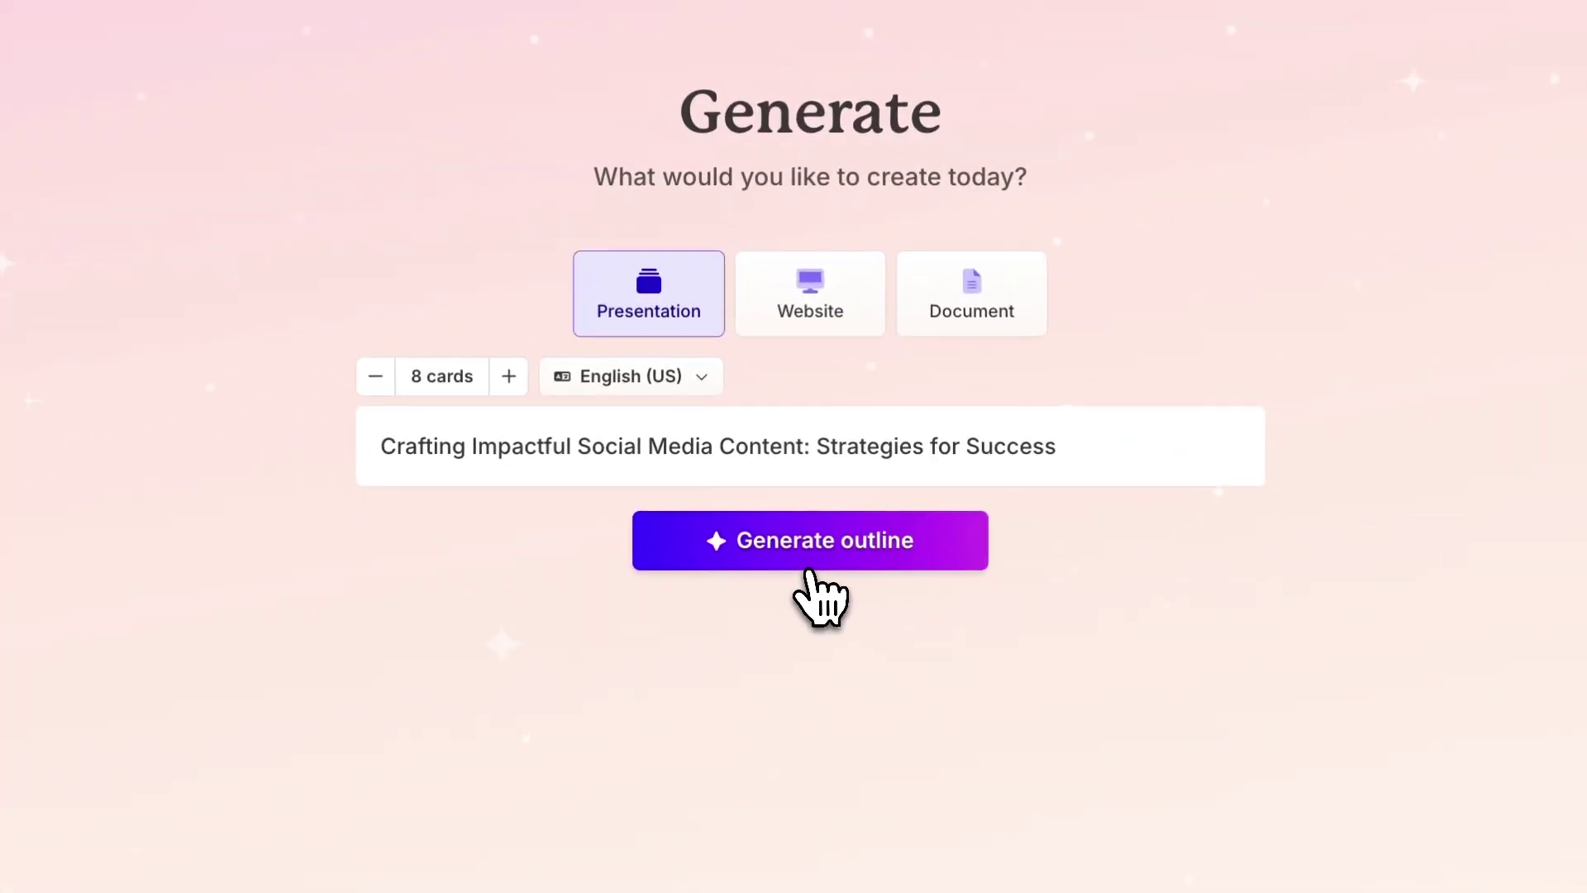
{"action": "left_click", "coordinate": [796, 428]}
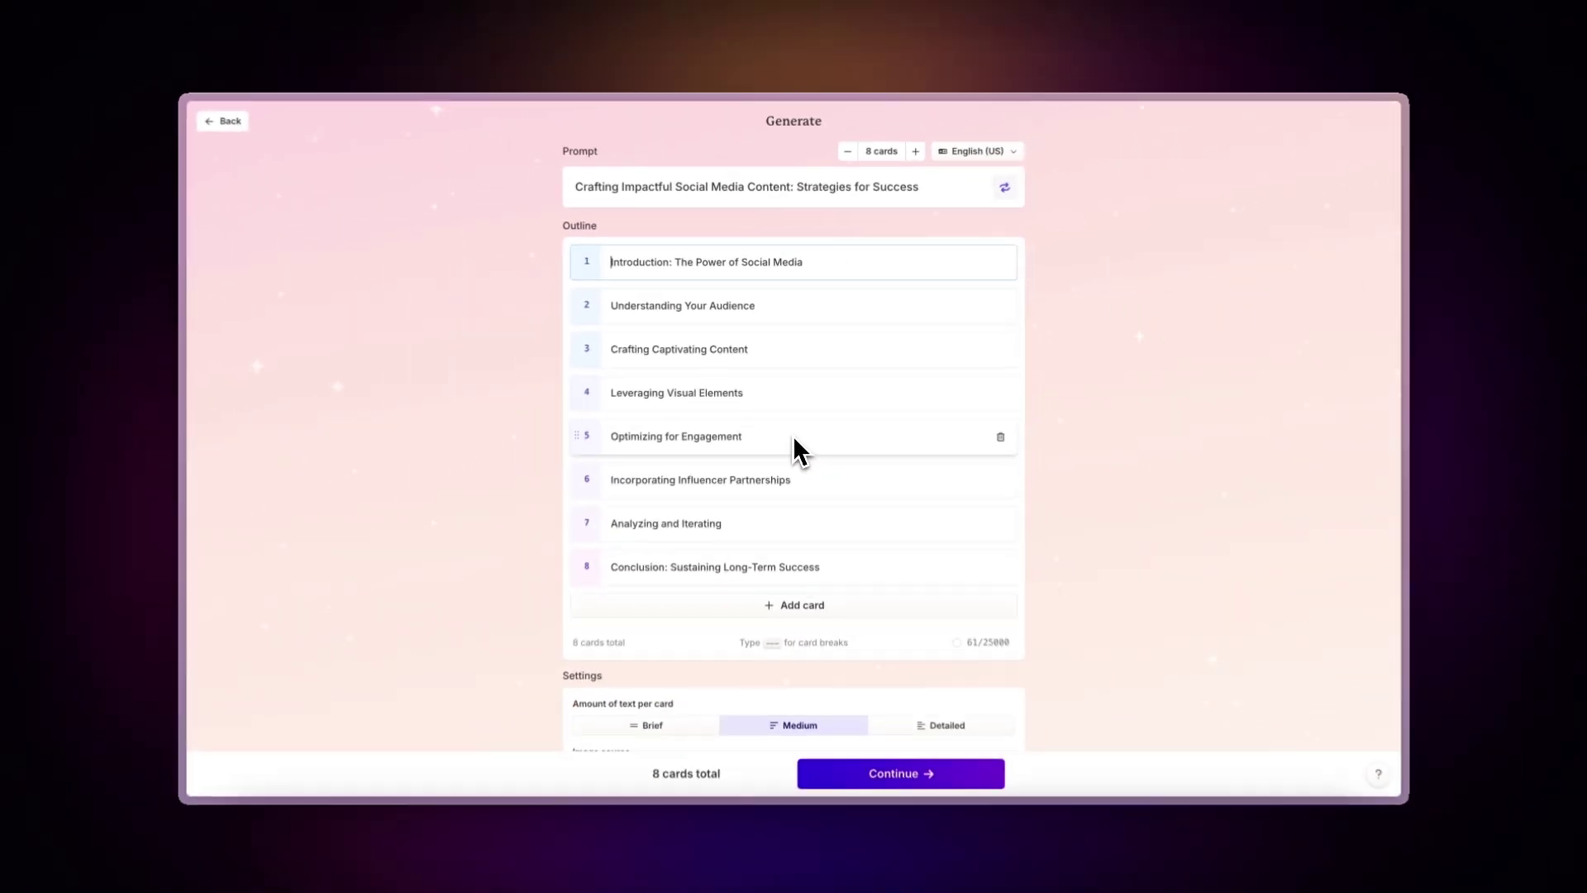
{"action": "scroll", "coordinate": [792, 433], "scroll_direction": "down", "scroll_amount": 3}
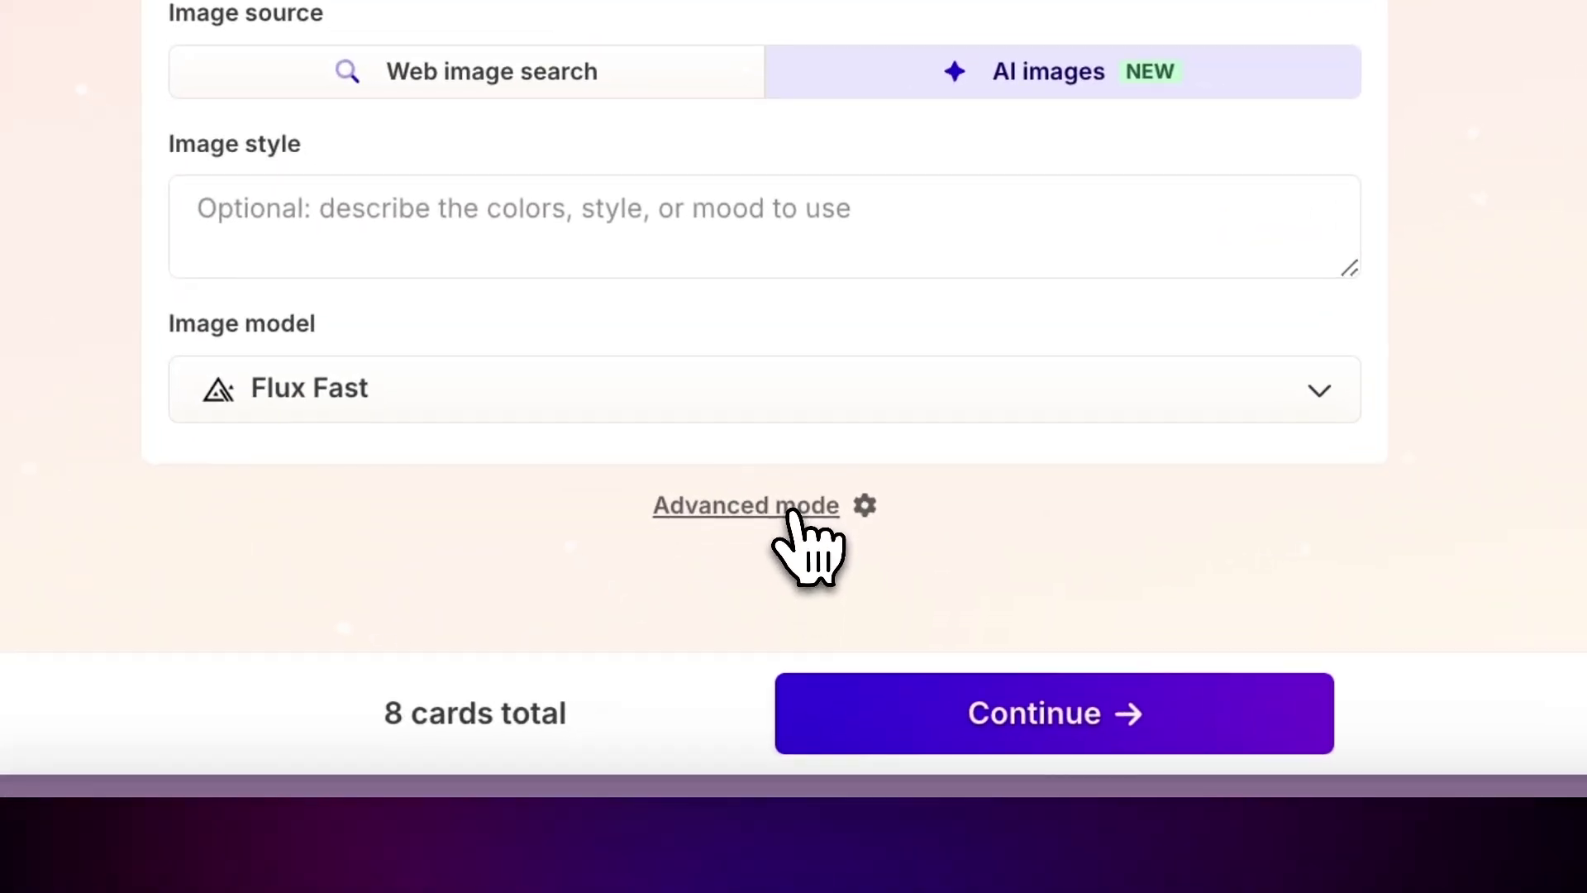
{"action": "left_click", "coordinate": [804, 692]}
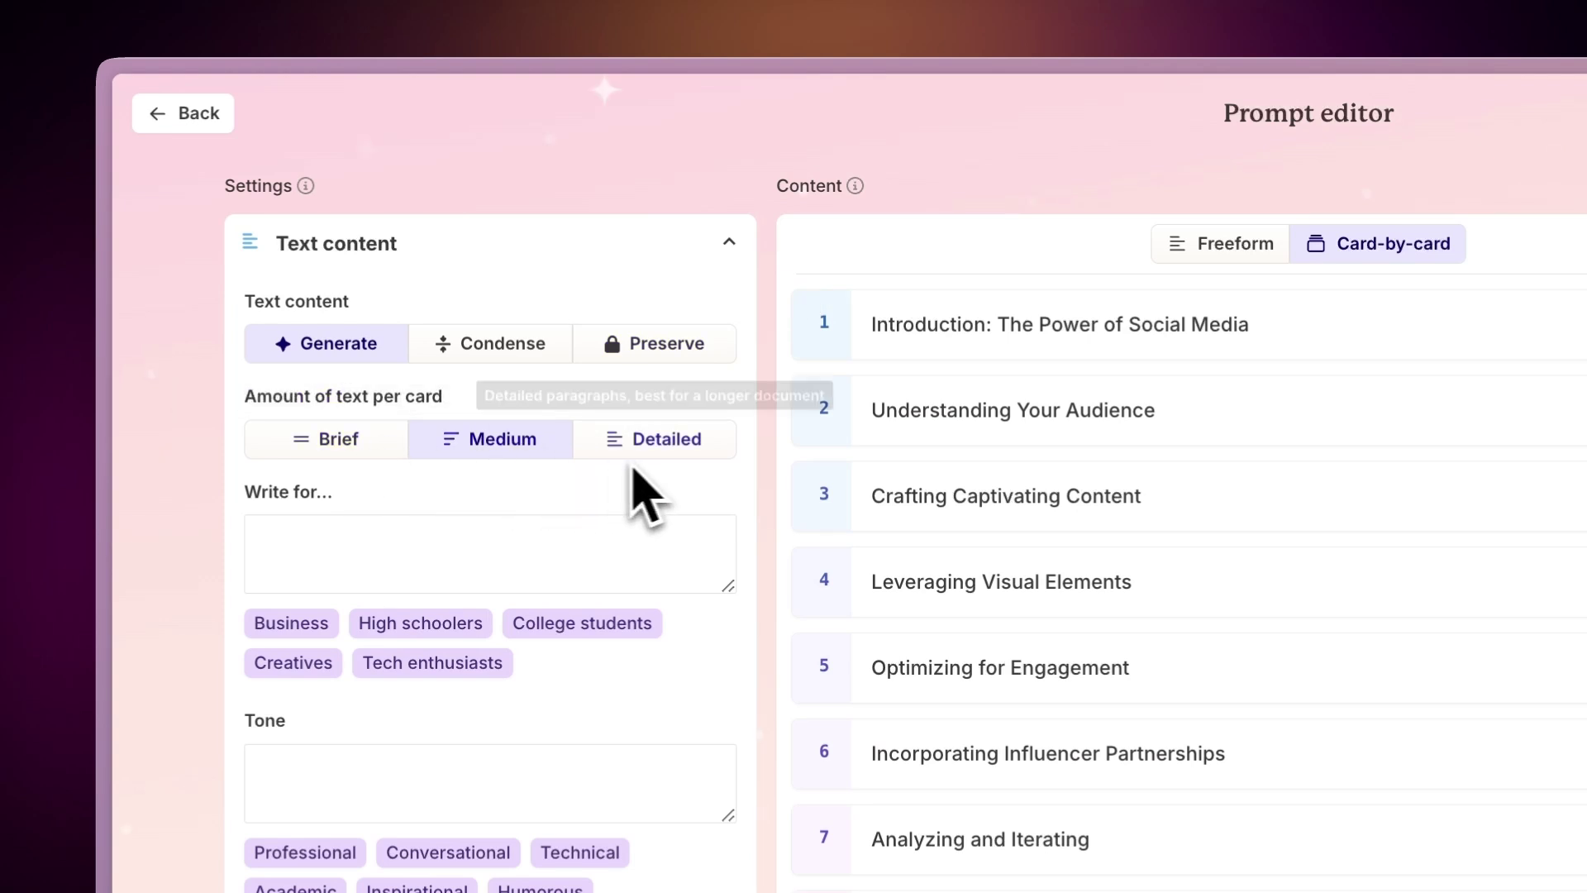
{"action": "left_click", "coordinate": [266, 538]}
{"action": "type", "text": "Social media managers"}
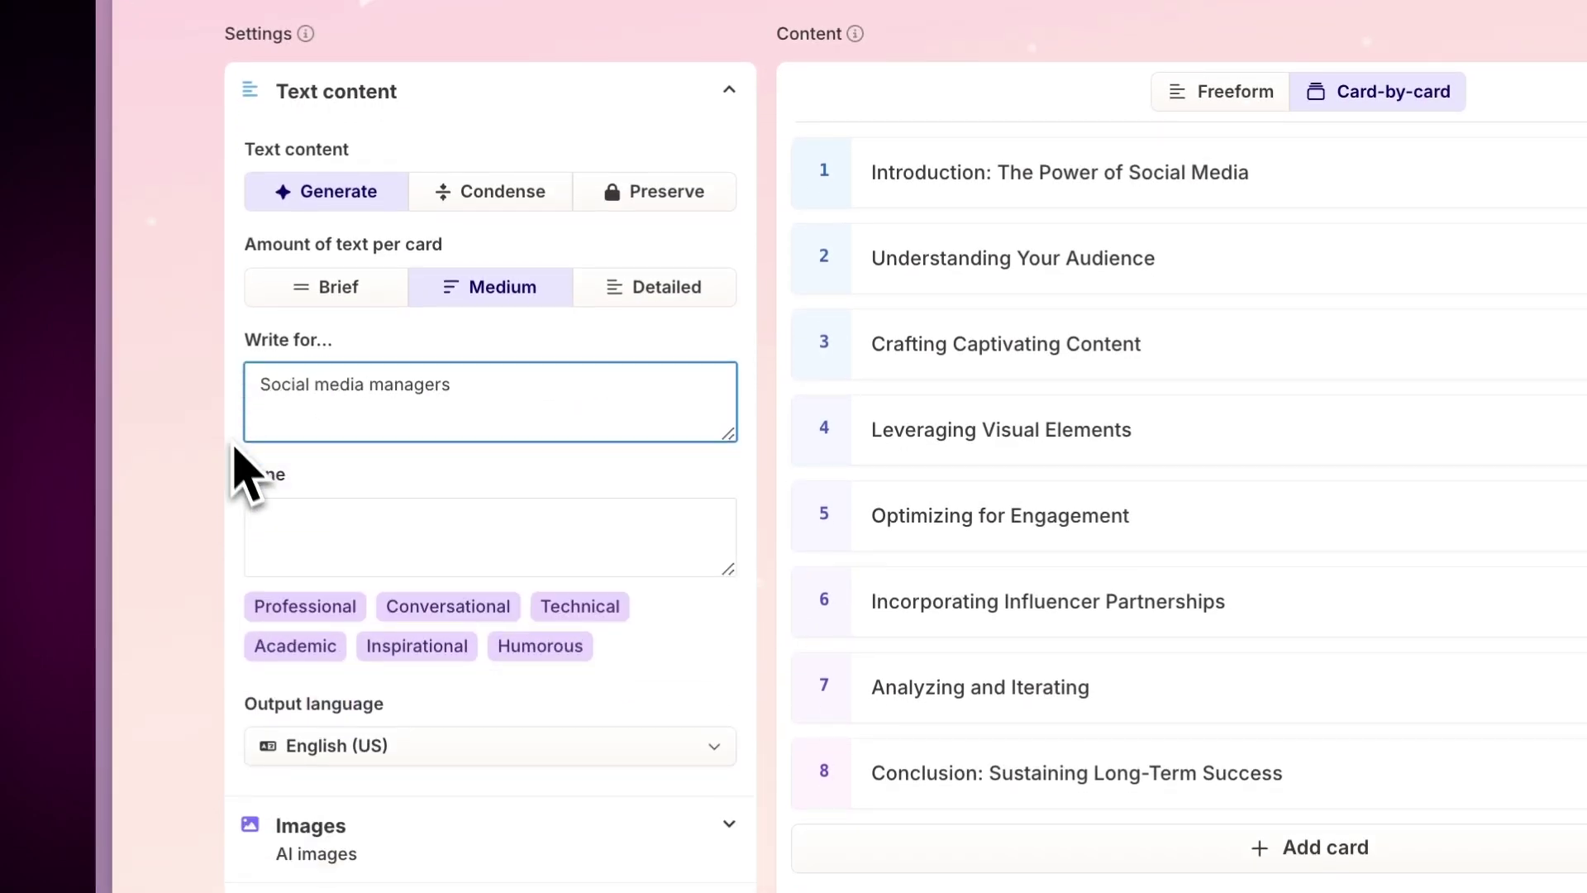
{"action": "left_click", "coordinate": [261, 526]}
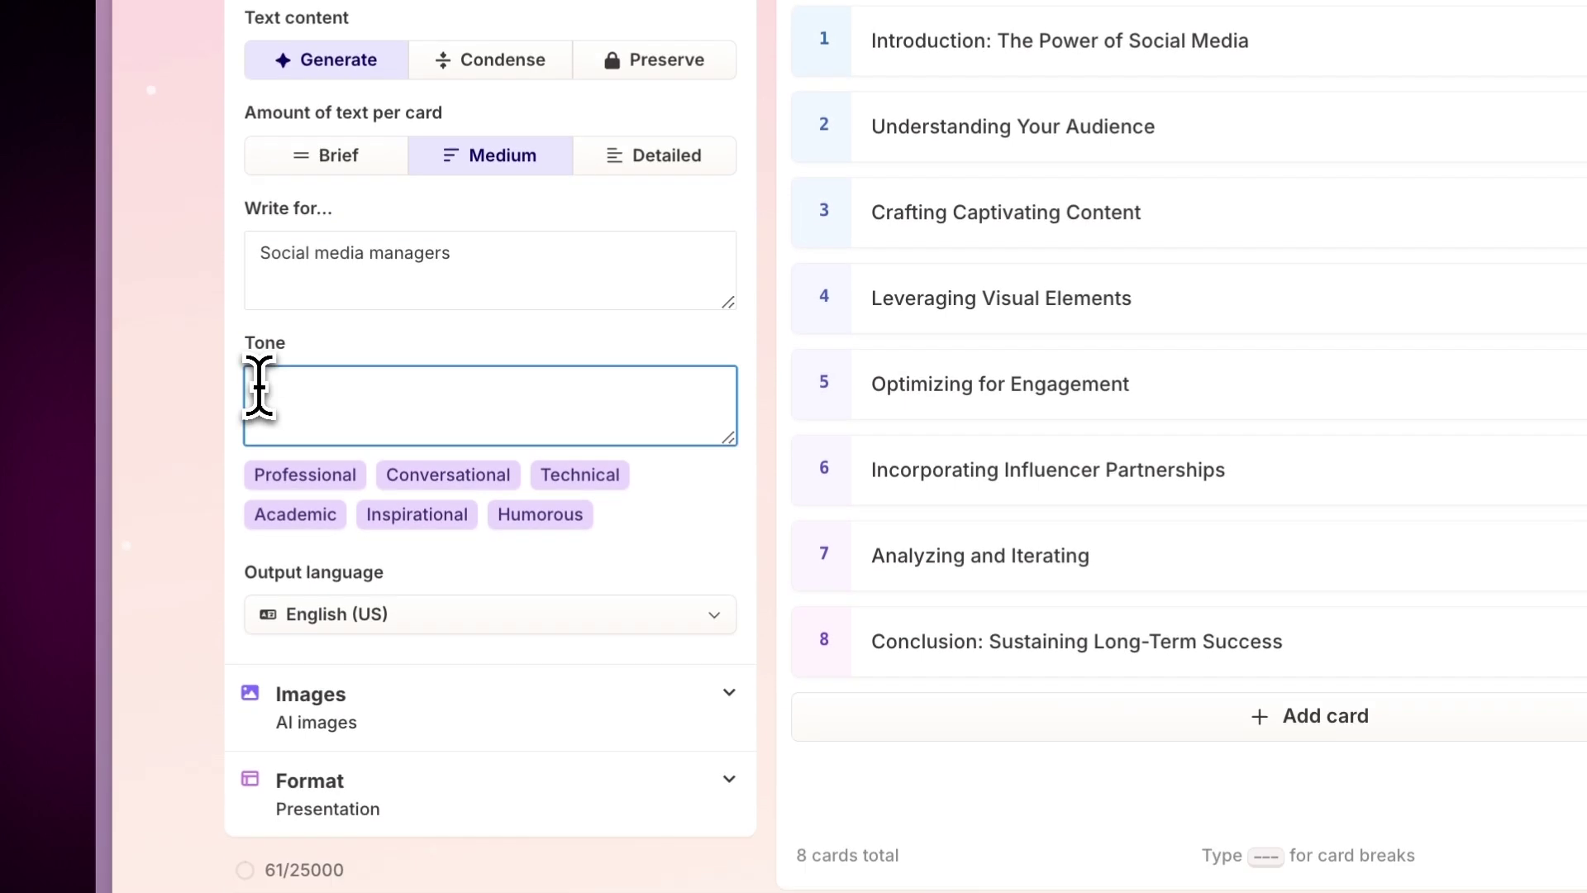
{"action": "type", "text": "Professional and Interactive"}
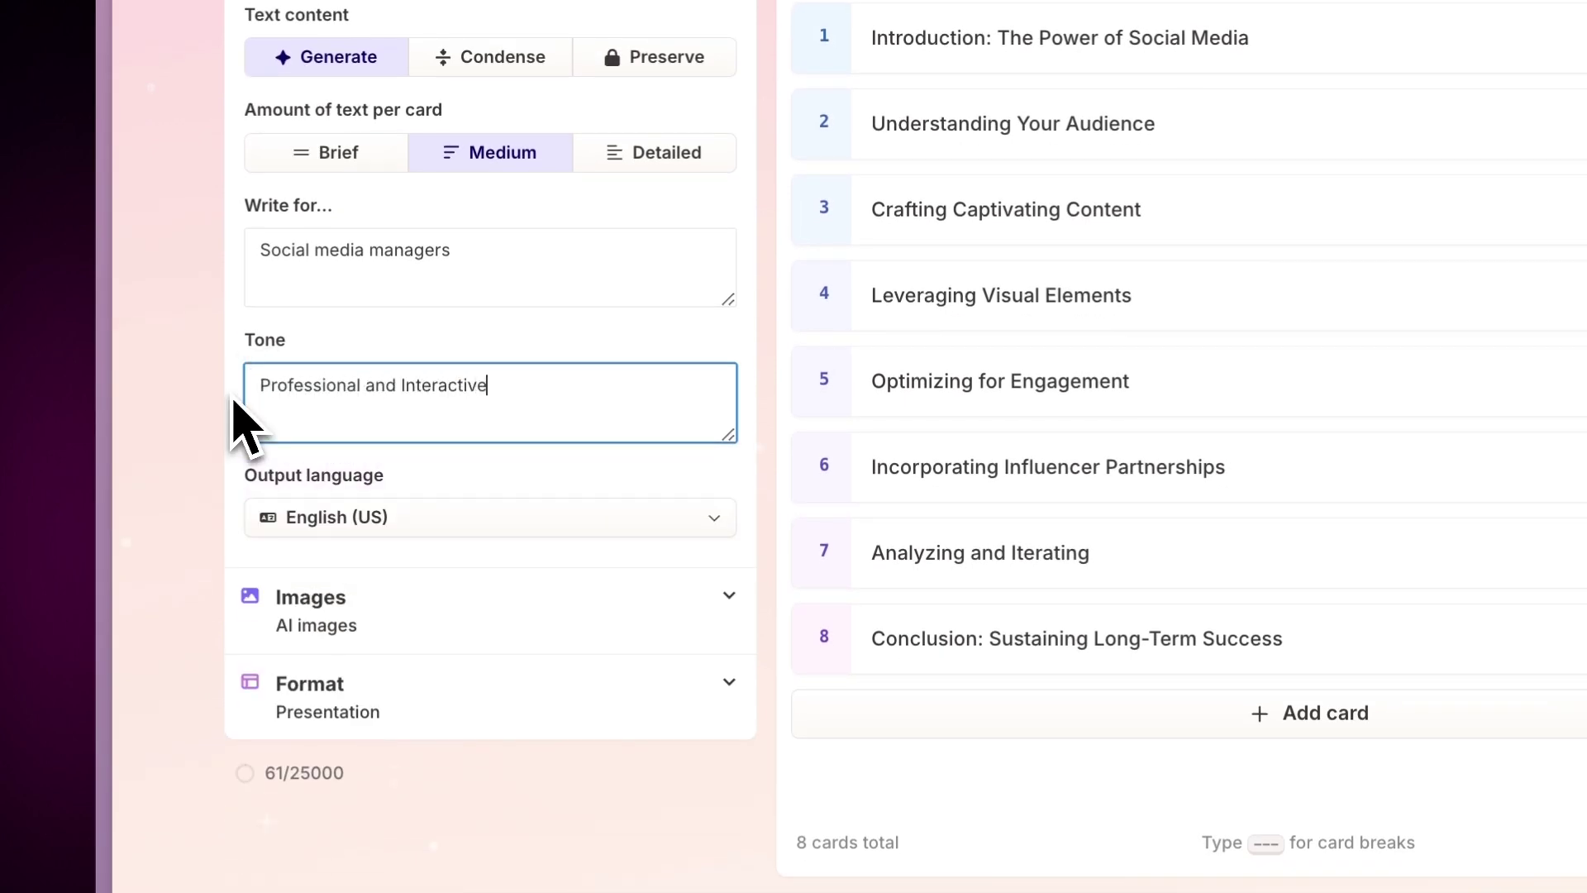
{"action": "left_click", "coordinate": [715, 367]}
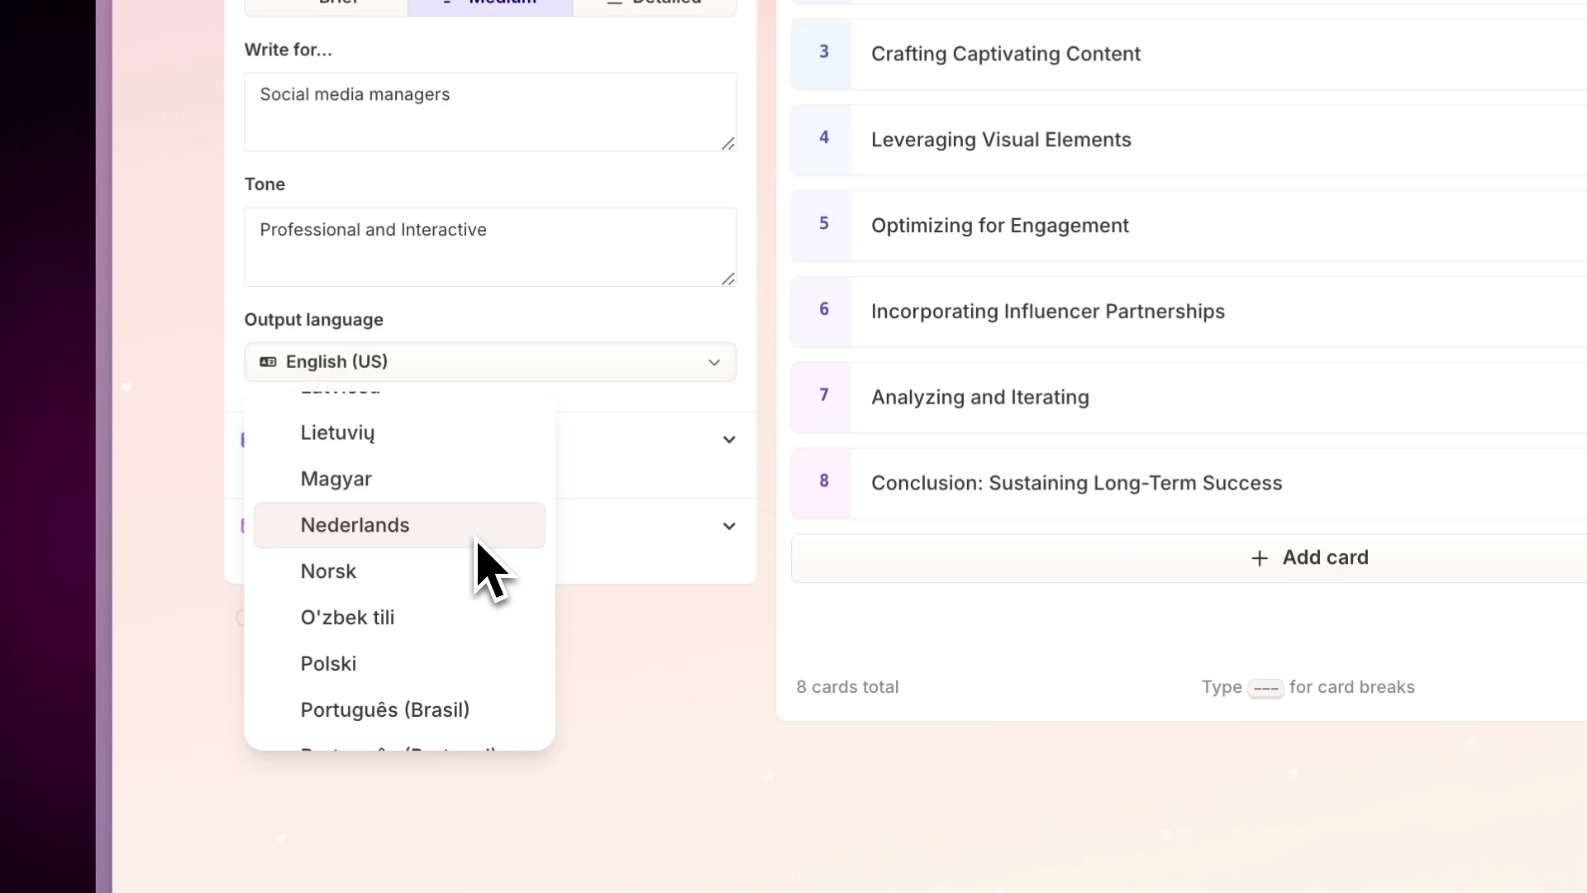
{"action": "scroll", "coordinate": [477, 563], "scroll_direction": "down", "scroll_amount": 2}
{"action": "scroll", "coordinate": [478, 563], "scroll_direction": "down", "scroll_amount": 3}
{"action": "scroll", "coordinate": [477, 564], "scroll_direction": "down", "scroll_amount": 3}
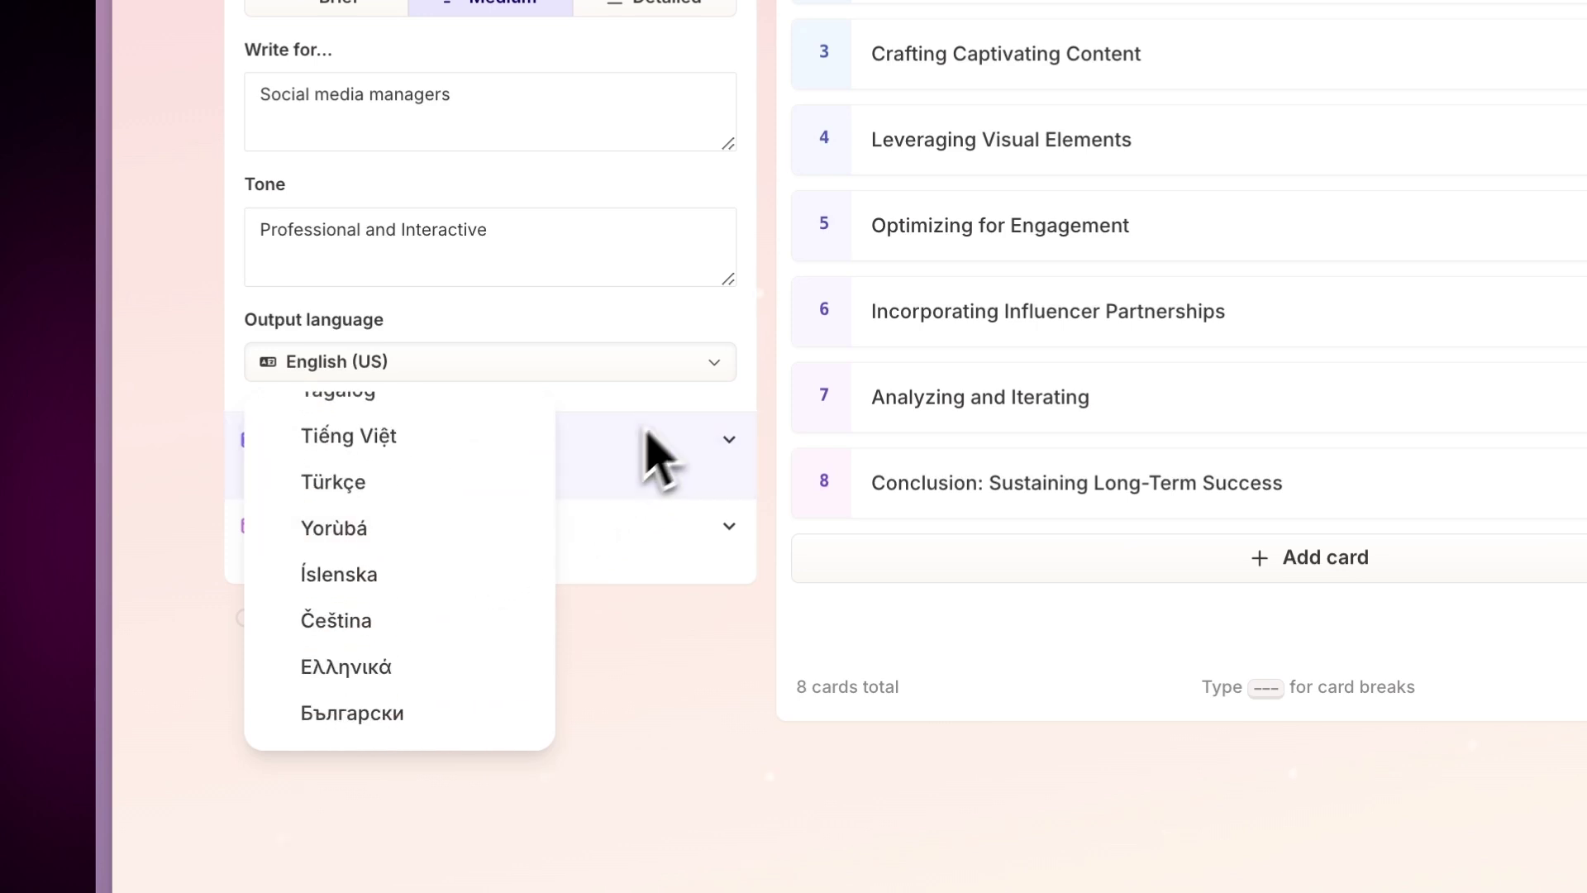
{"action": "left_click", "coordinate": [717, 362]}
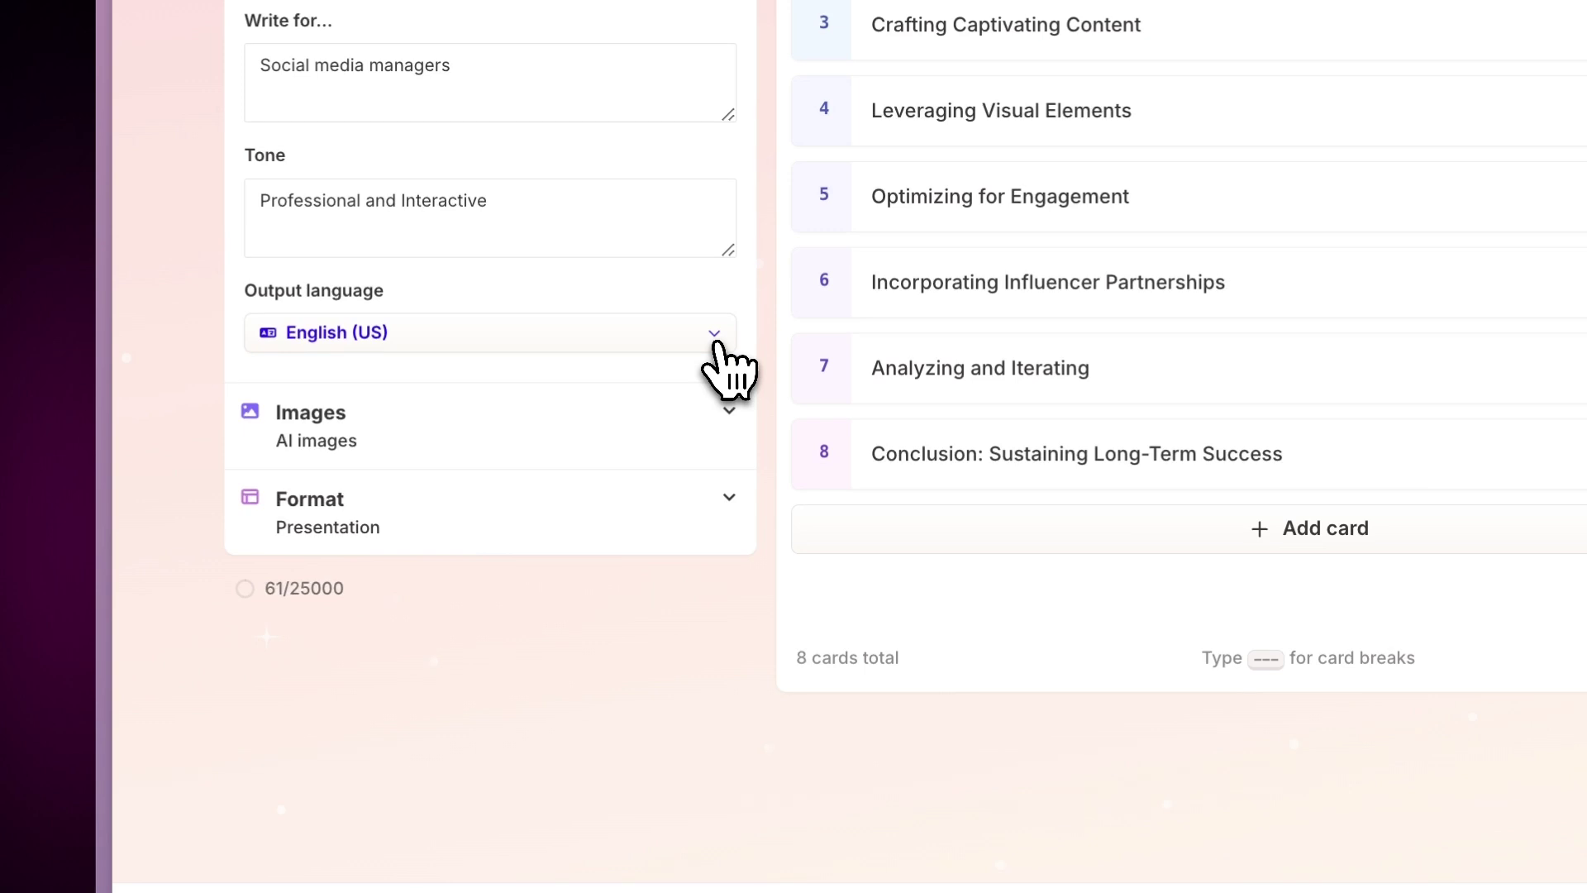
- Set the card height to Letter in portrait orientation under Format
{"action": "left_click", "coordinate": [752, 536]}
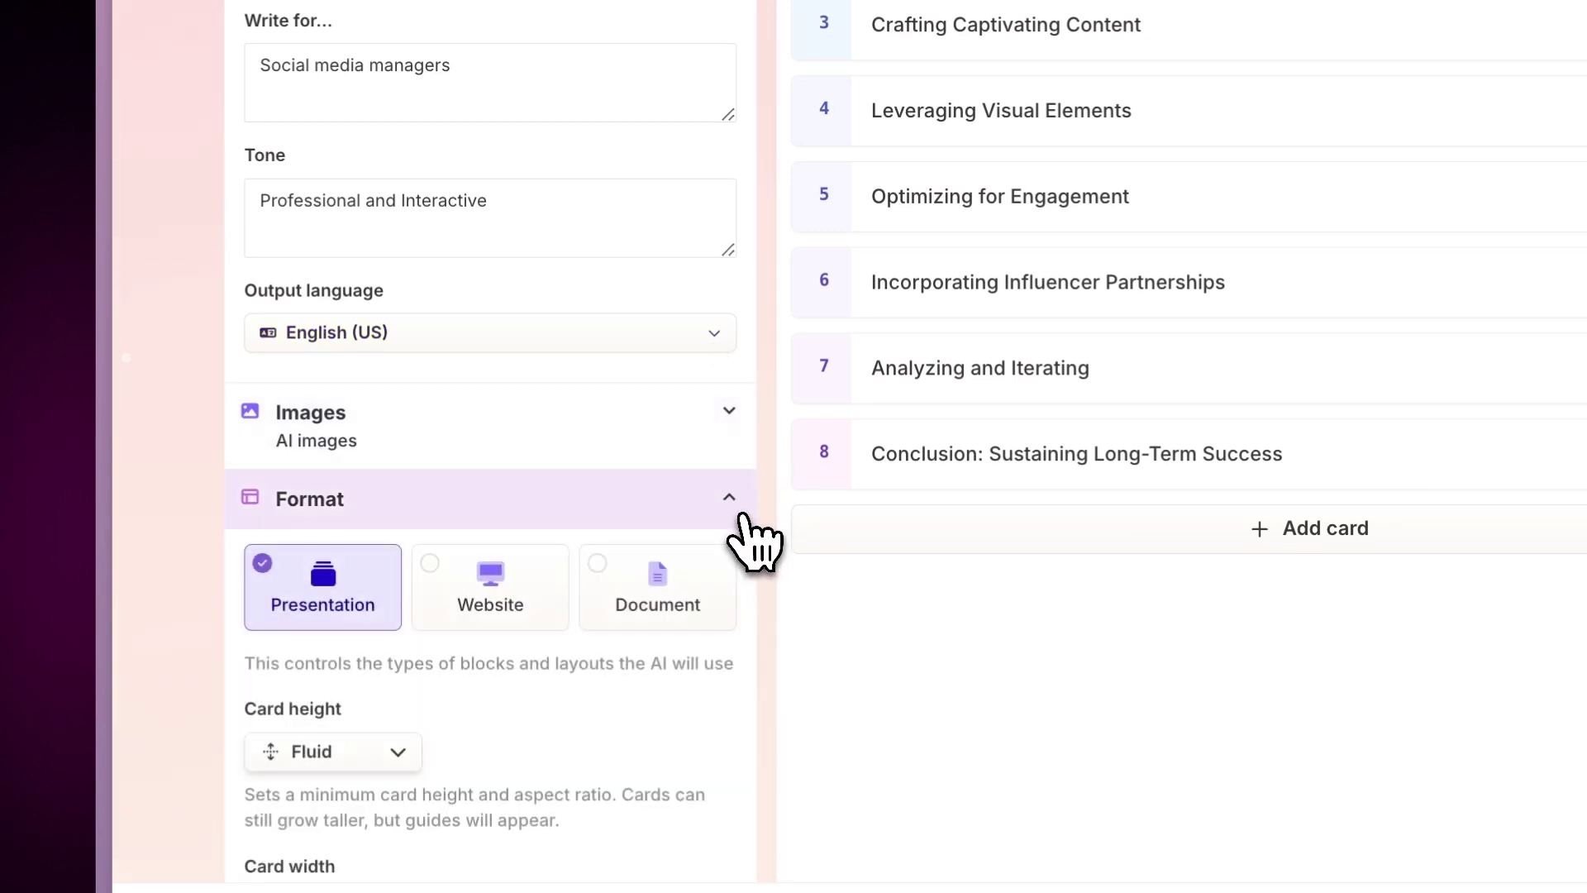
{"action": "scroll", "coordinate": [751, 536], "scroll_direction": "down", "scroll_amount": 4}
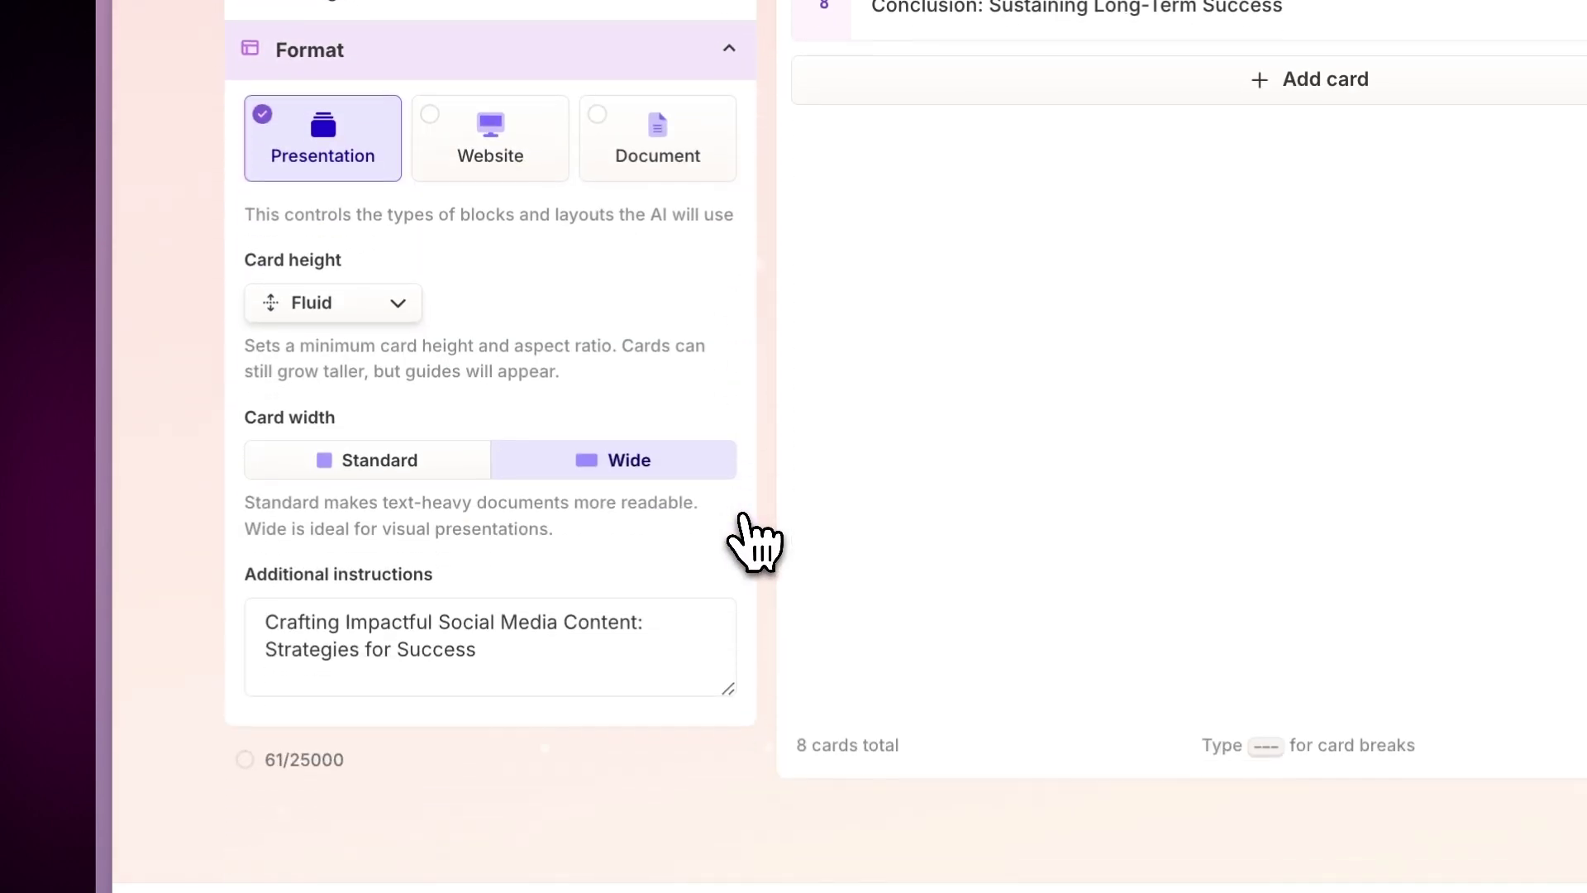
{"action": "left_click", "coordinate": [406, 312]}
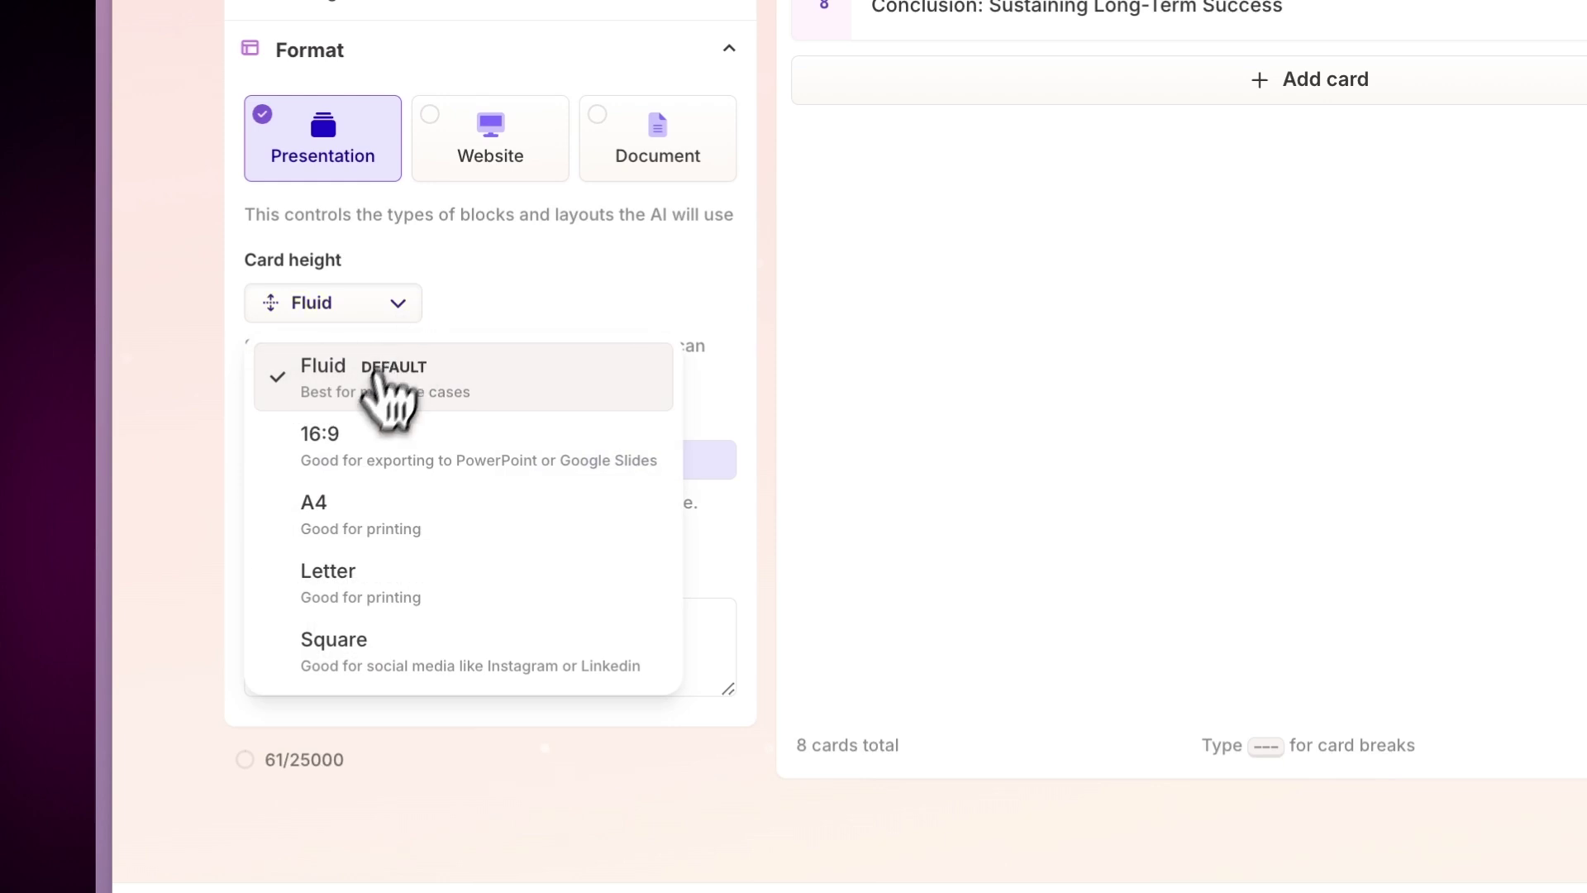
{"action": "left_click", "coordinate": [335, 584]}
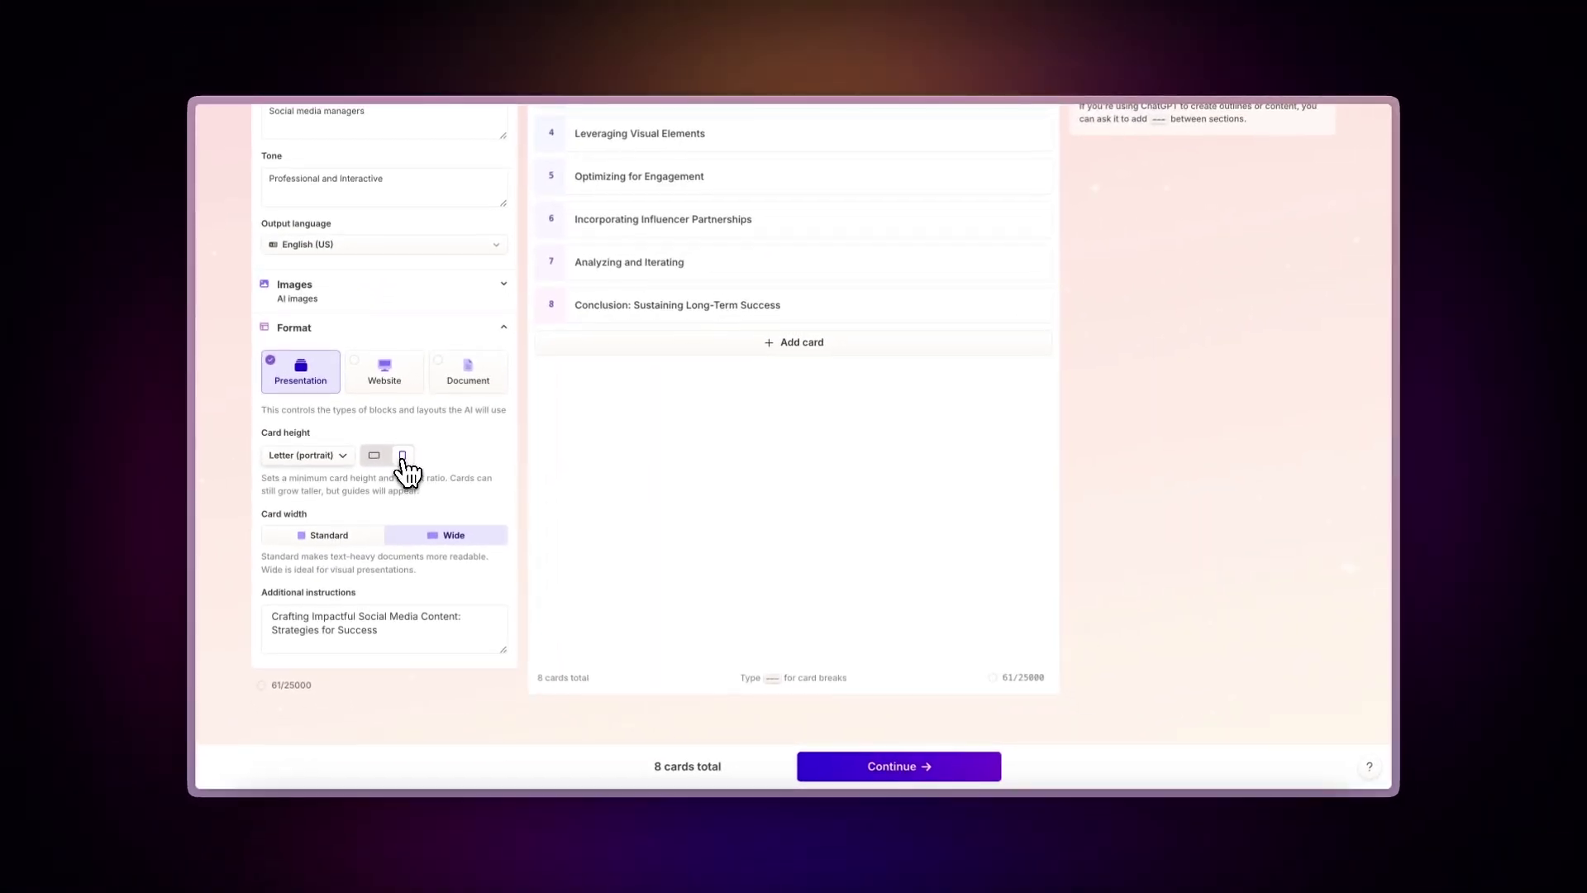
{"action": "scroll", "coordinate": [404, 465], "scroll_direction": "down", "scroll_amount": 1}
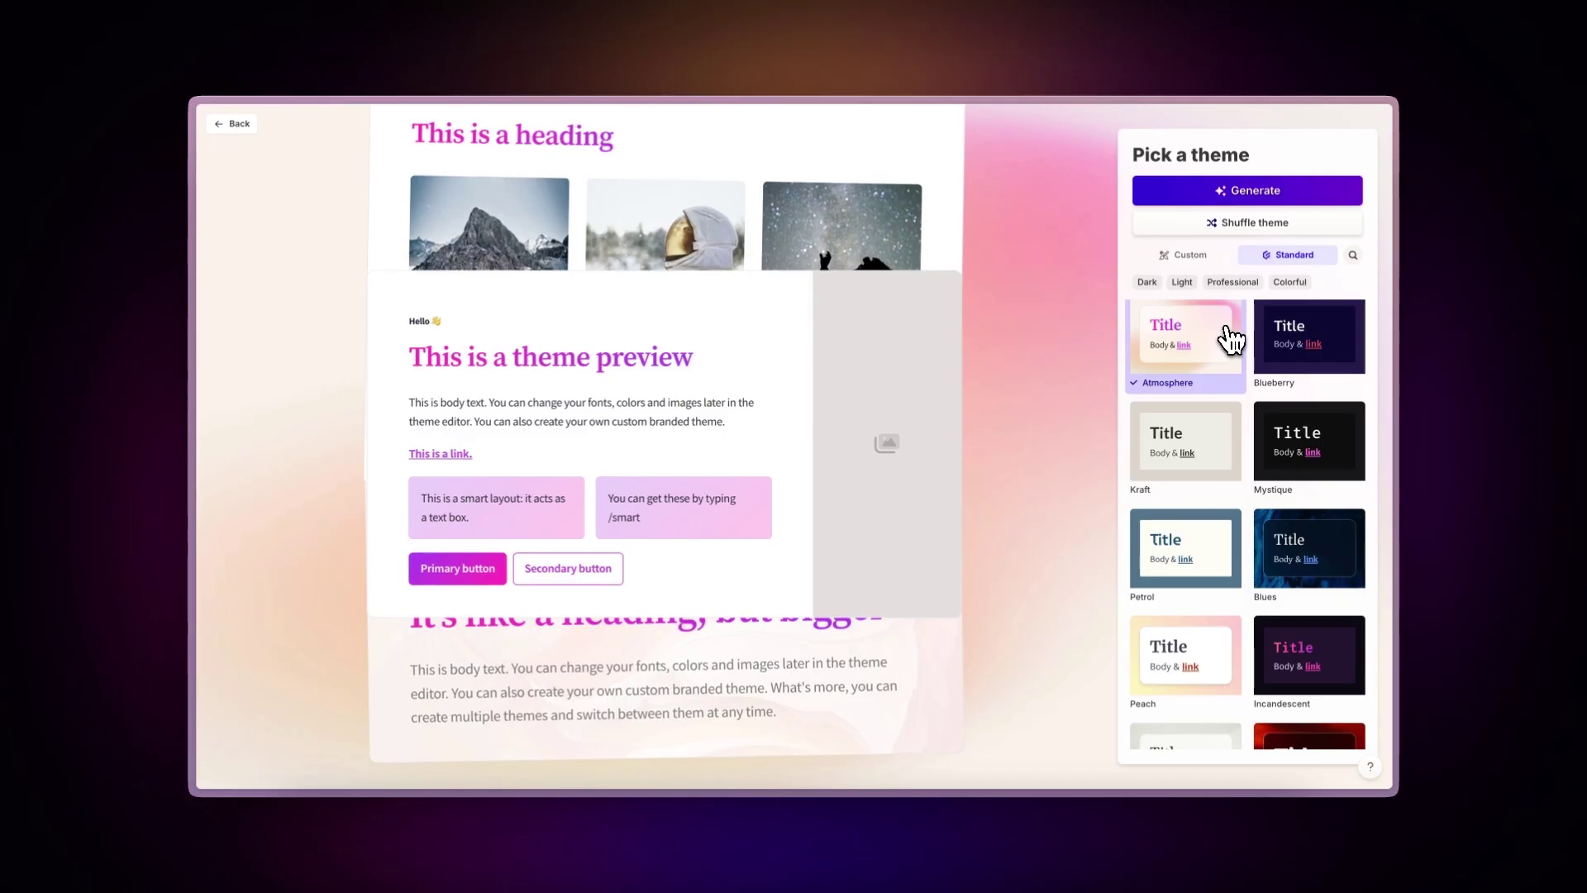
- Preview the Blueberry, Mystique, Kraft and Petrol themes, settling on Blues
{"action": "left_click", "coordinate": [1331, 326]}
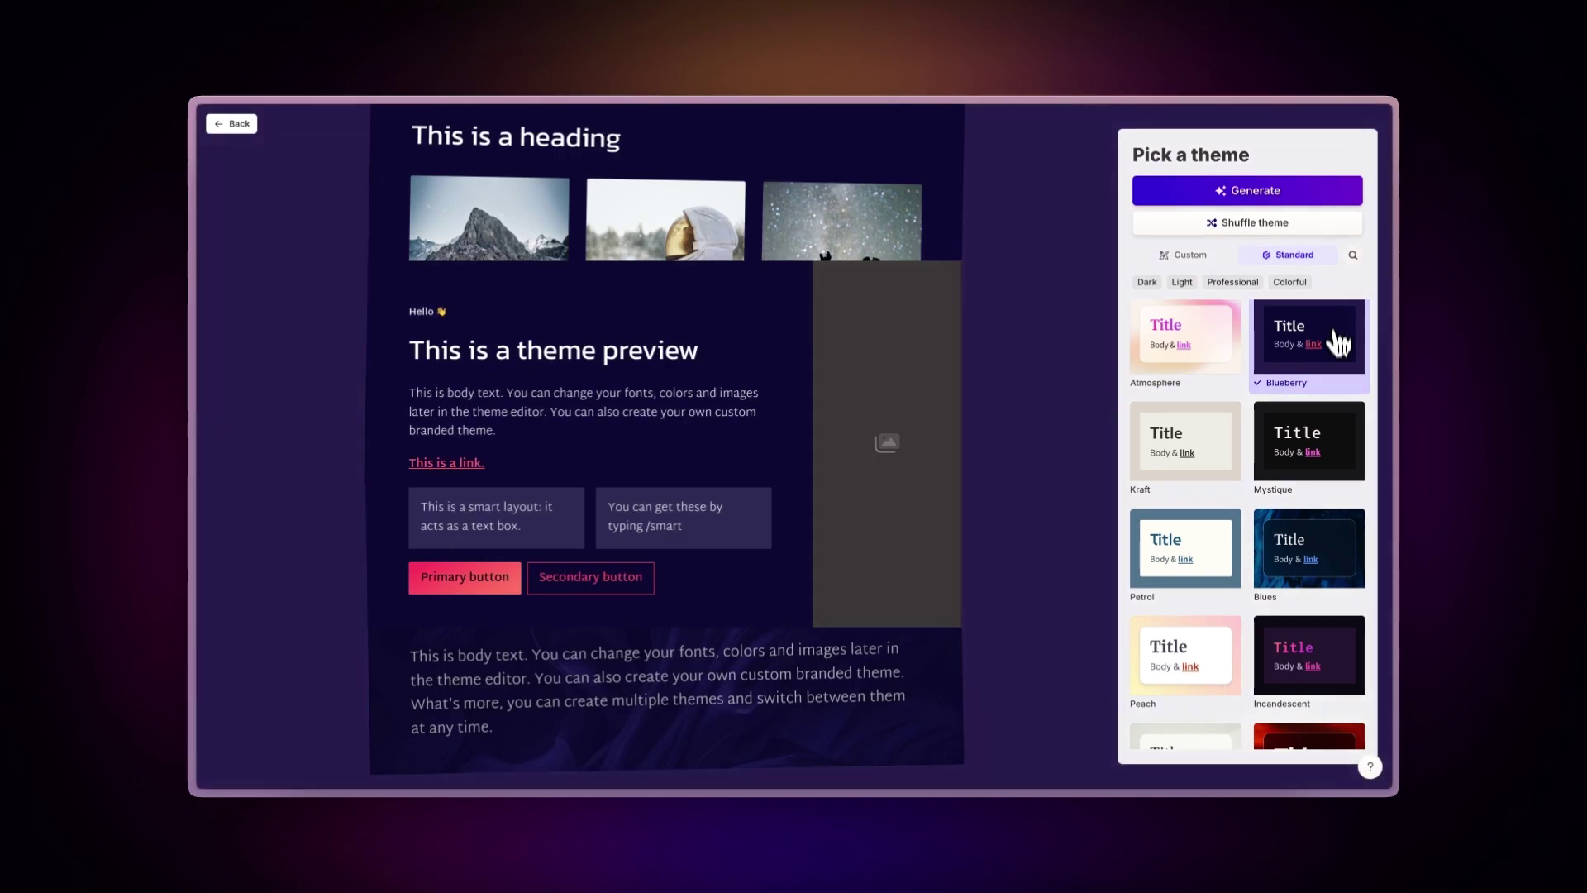
{"action": "left_click", "coordinate": [1339, 435]}
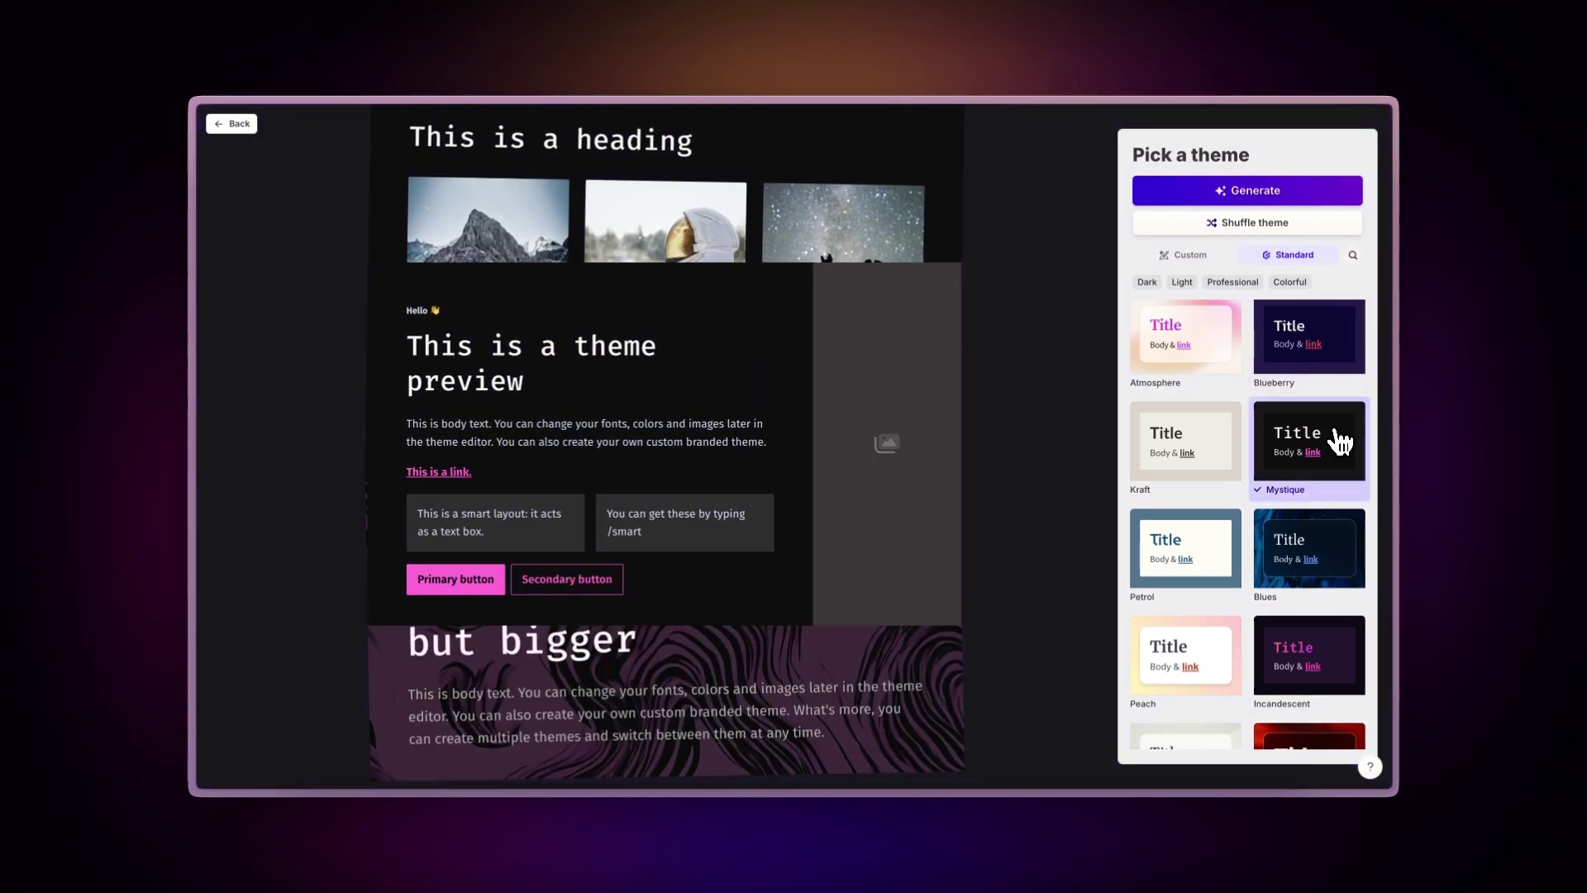
{"action": "left_click", "coordinate": [1231, 448]}
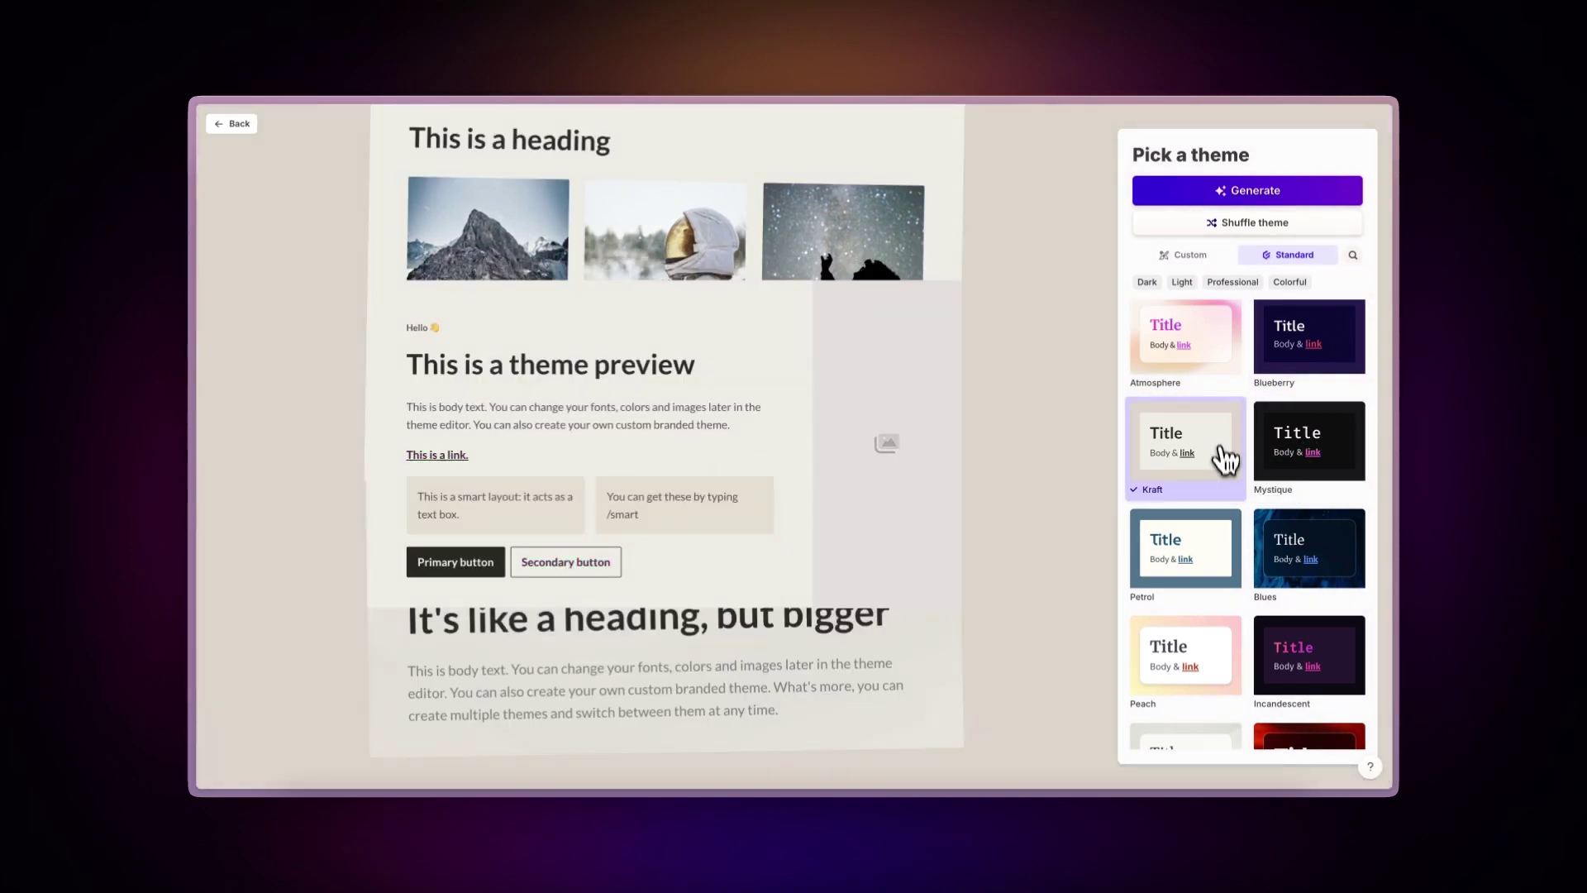
{"action": "left_click", "coordinate": [1224, 550]}
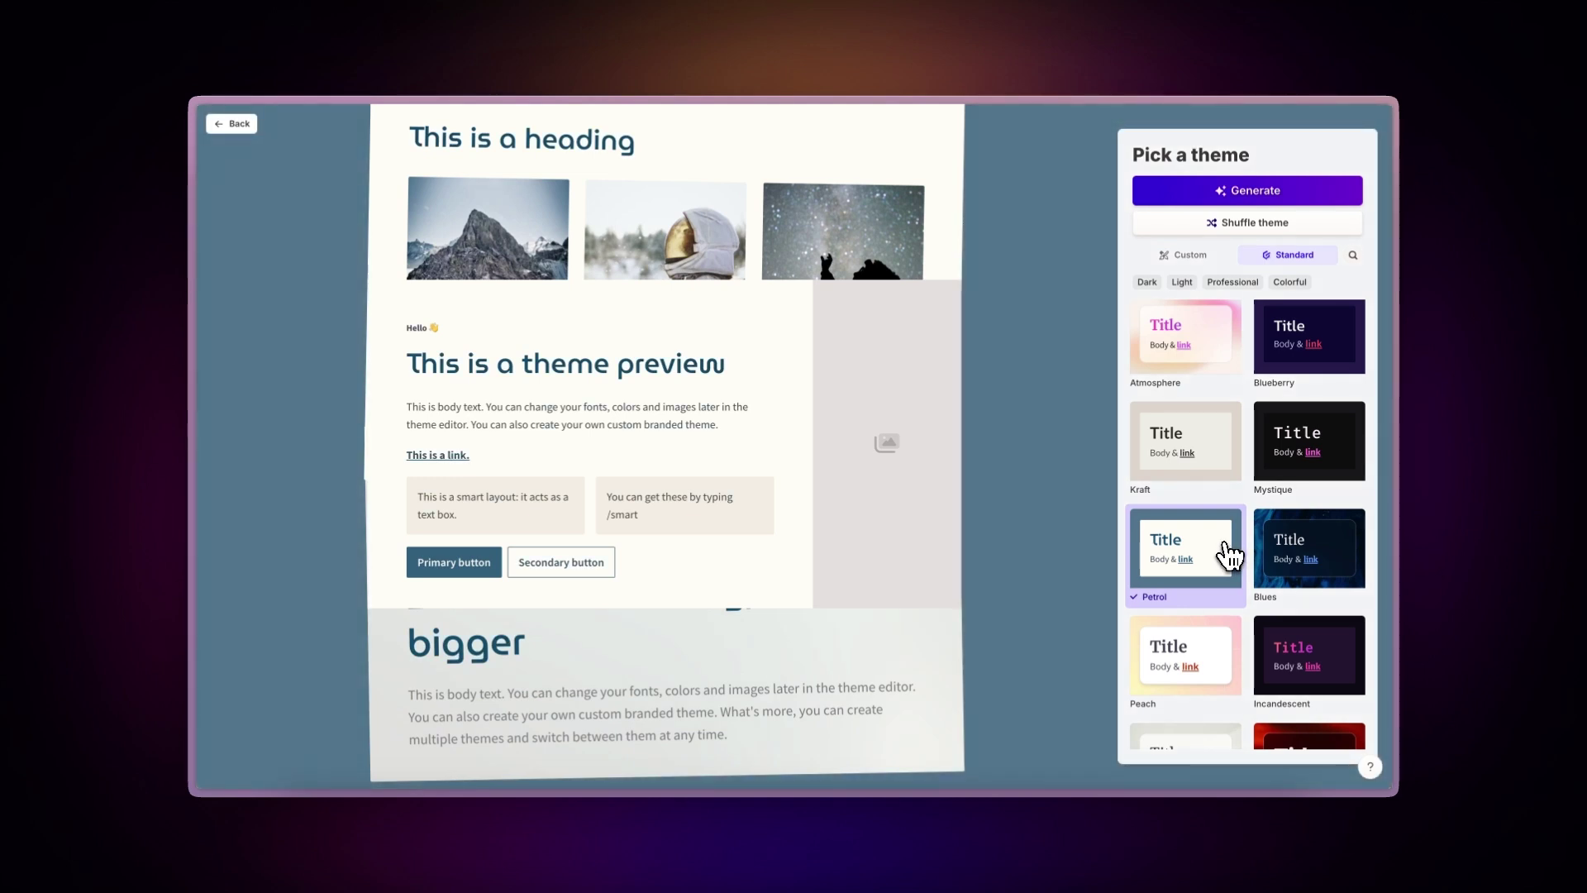
{"action": "left_click", "coordinate": [1332, 542]}
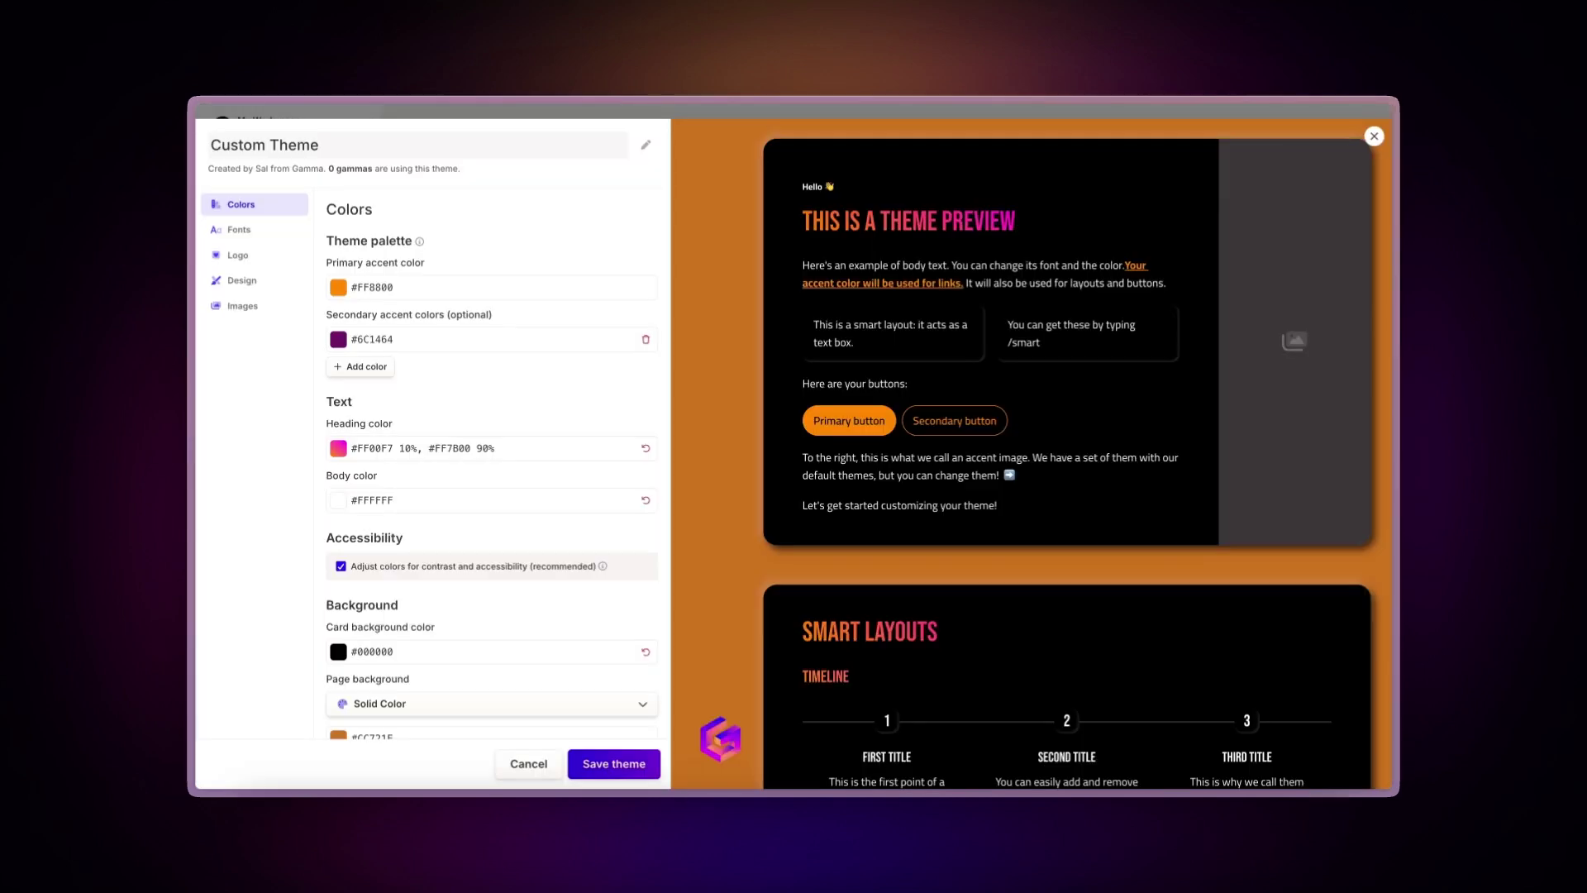
{"action": "scroll", "coordinate": [1066, 453], "scroll_direction": "down", "scroll_amount": 2}
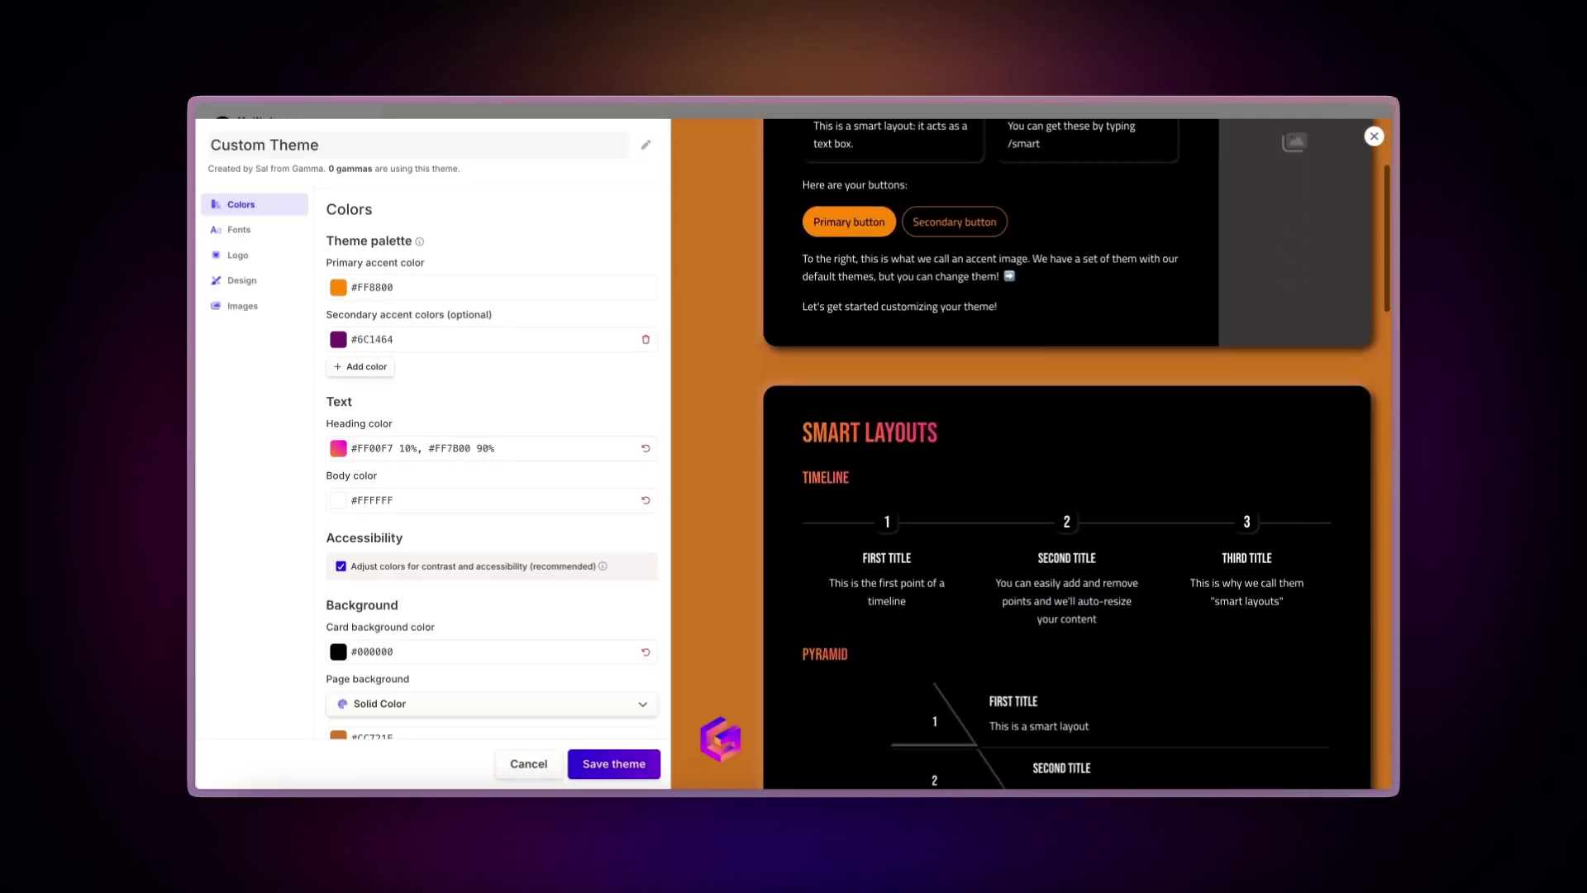
{"action": "scroll", "coordinate": [1067, 452], "scroll_direction": "down", "scroll_amount": 2}
{"action": "scroll", "coordinate": [1067, 453], "scroll_direction": "down", "scroll_amount": 1}
{"action": "scroll", "coordinate": [1066, 452], "scroll_direction": "down", "scroll_amount": 3}
{"action": "scroll", "coordinate": [1066, 453], "scroll_direction": "down", "scroll_amount": 1}
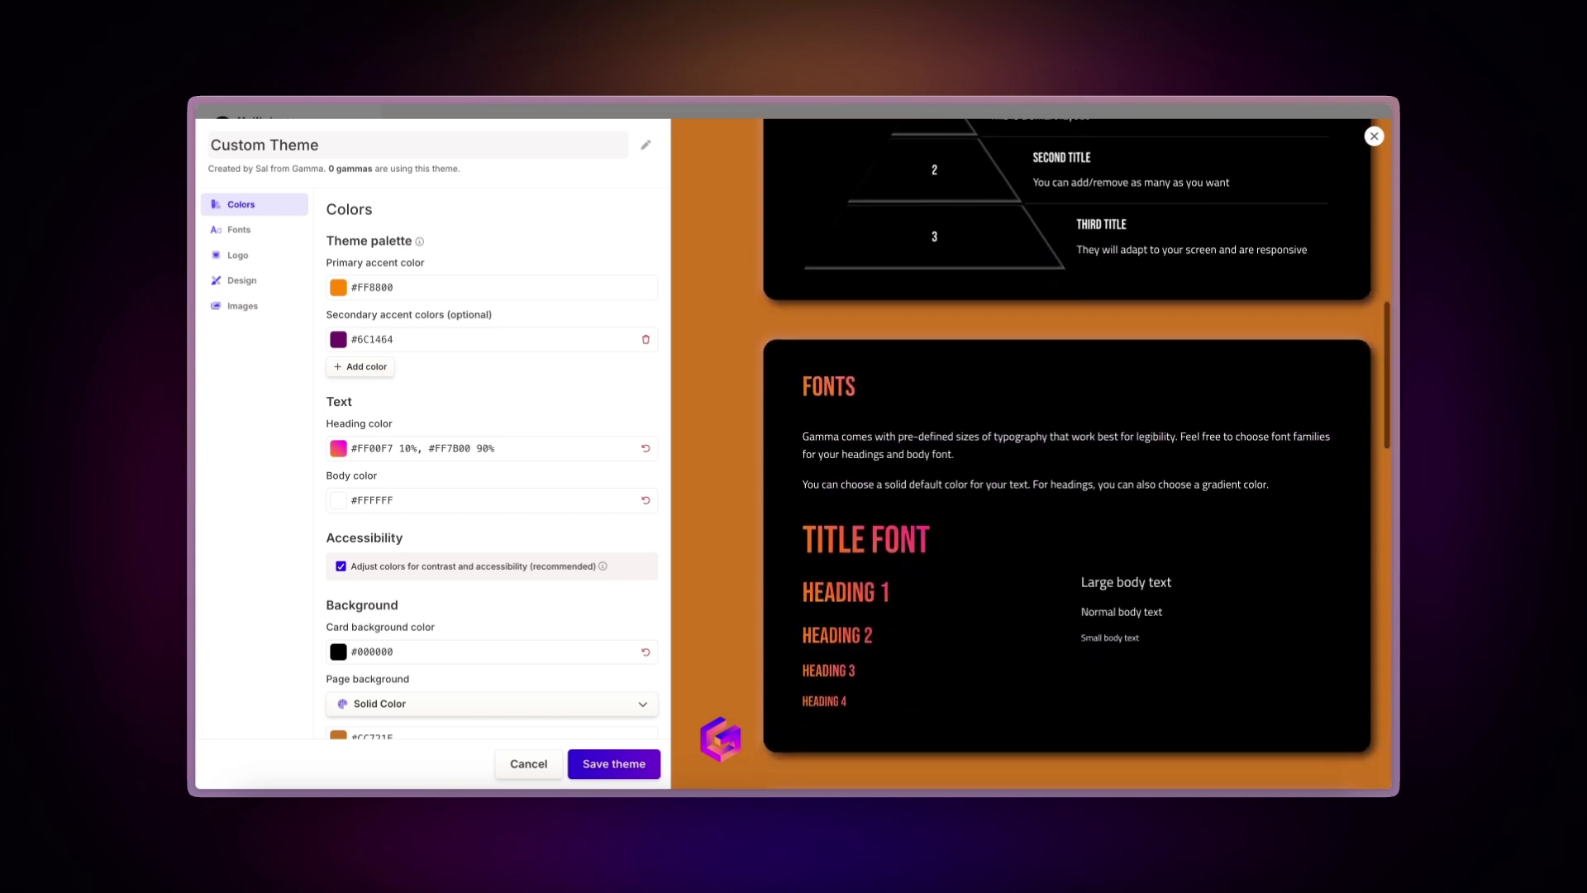
{"action": "scroll", "coordinate": [1067, 452], "scroll_direction": "down", "scroll_amount": 2}
{"action": "scroll", "coordinate": [1066, 453], "scroll_direction": "down", "scroll_amount": 1}
{"action": "scroll", "coordinate": [1066, 452], "scroll_direction": "down", "scroll_amount": 2}
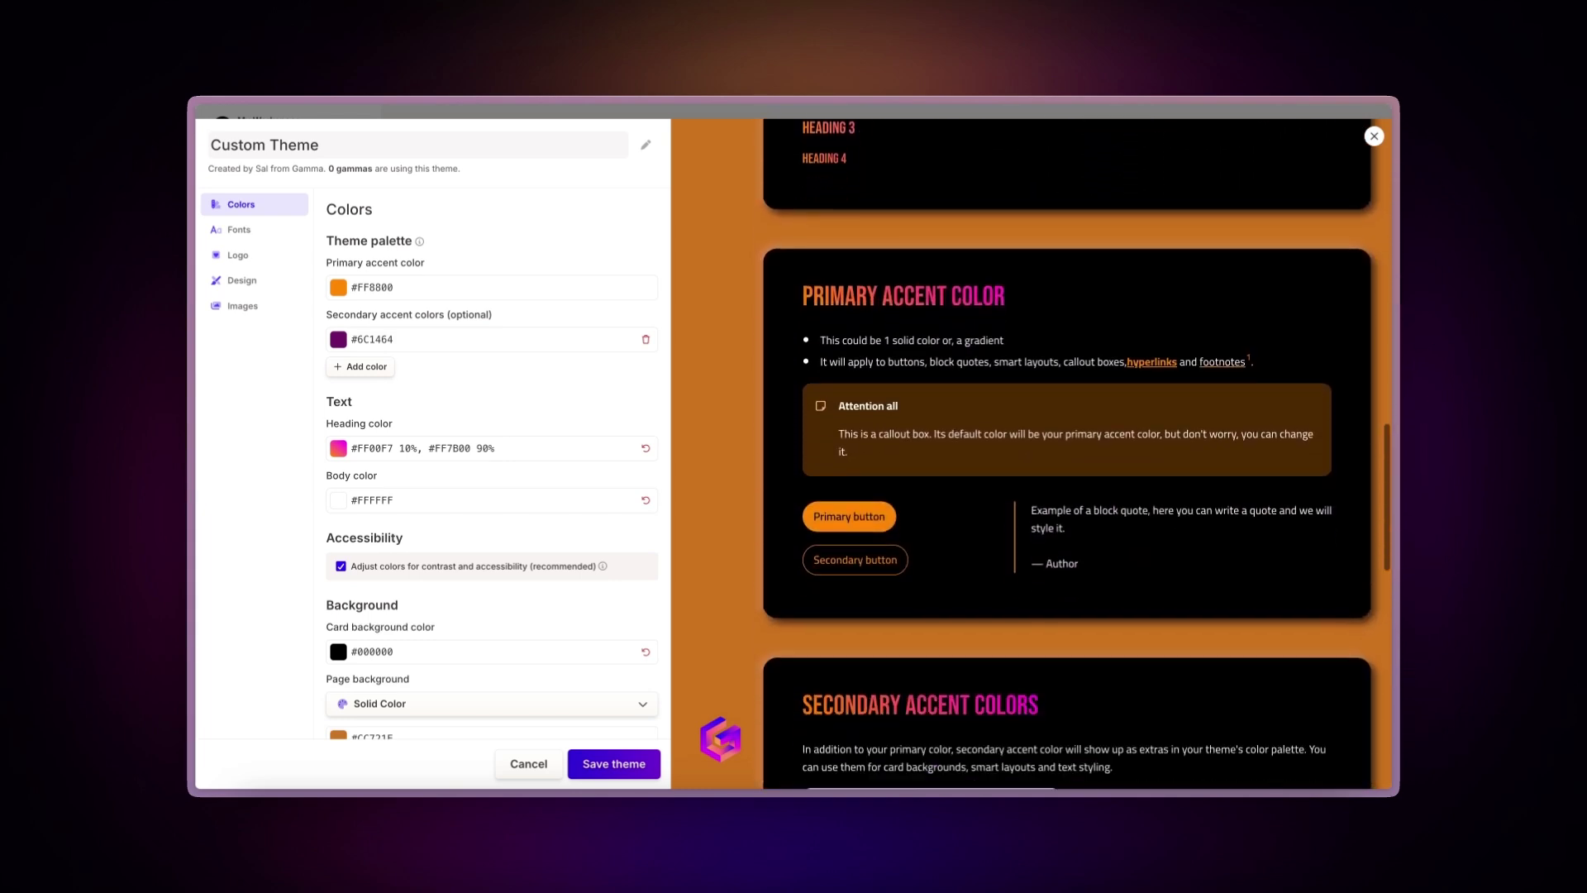
{"action": "scroll", "coordinate": [1066, 453], "scroll_direction": "down", "scroll_amount": 2}
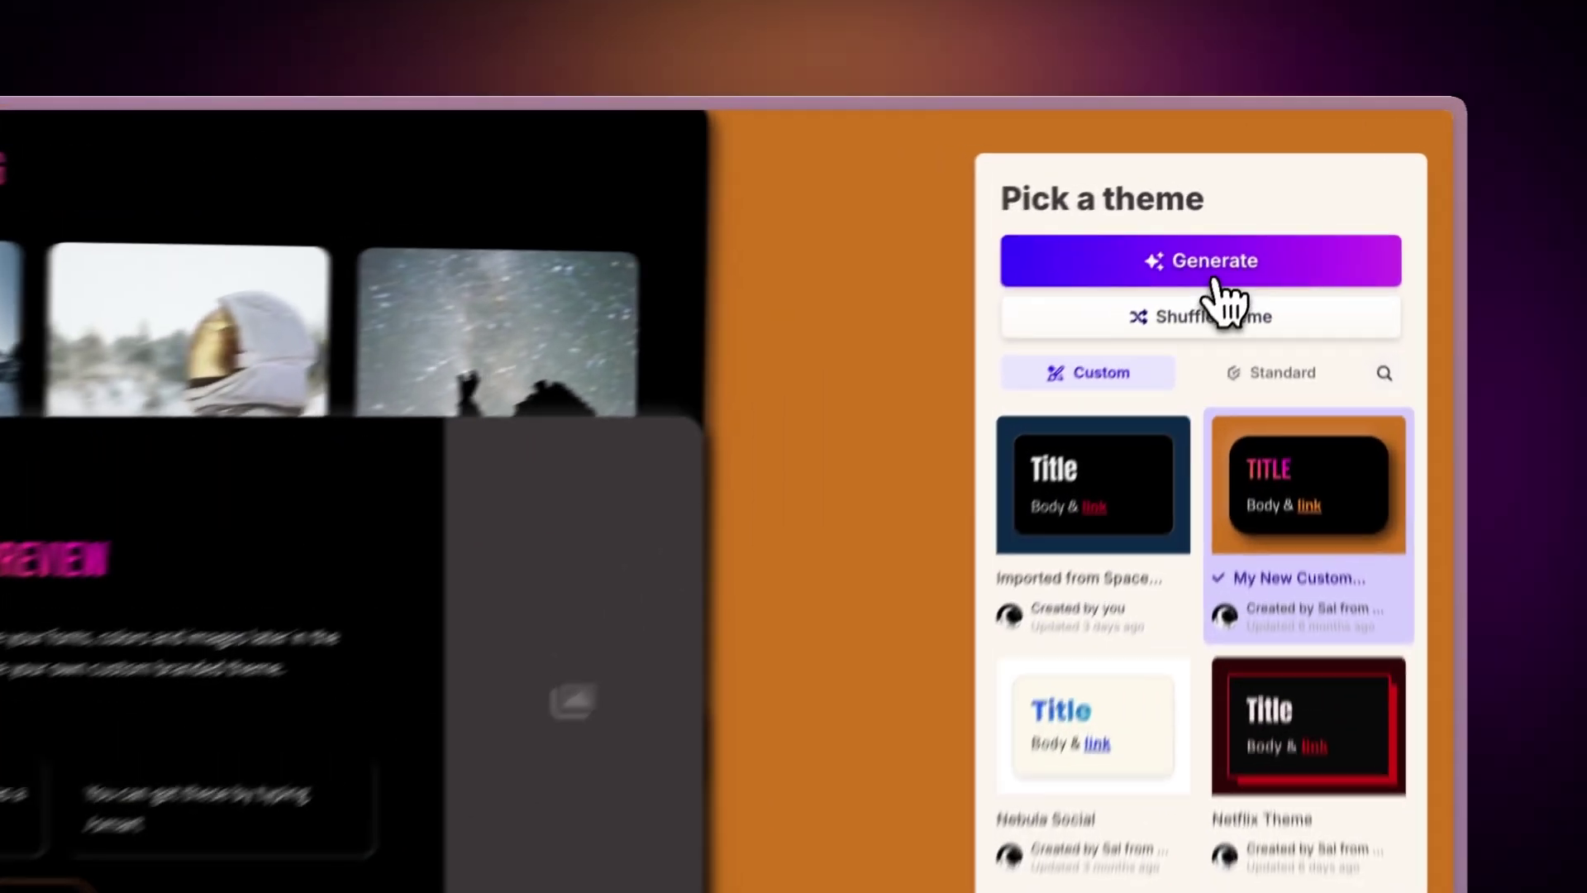
- Generate the card deck using the custom black-and-orange gradient-heading theme
{"action": "left_click", "coordinate": [1254, 196]}
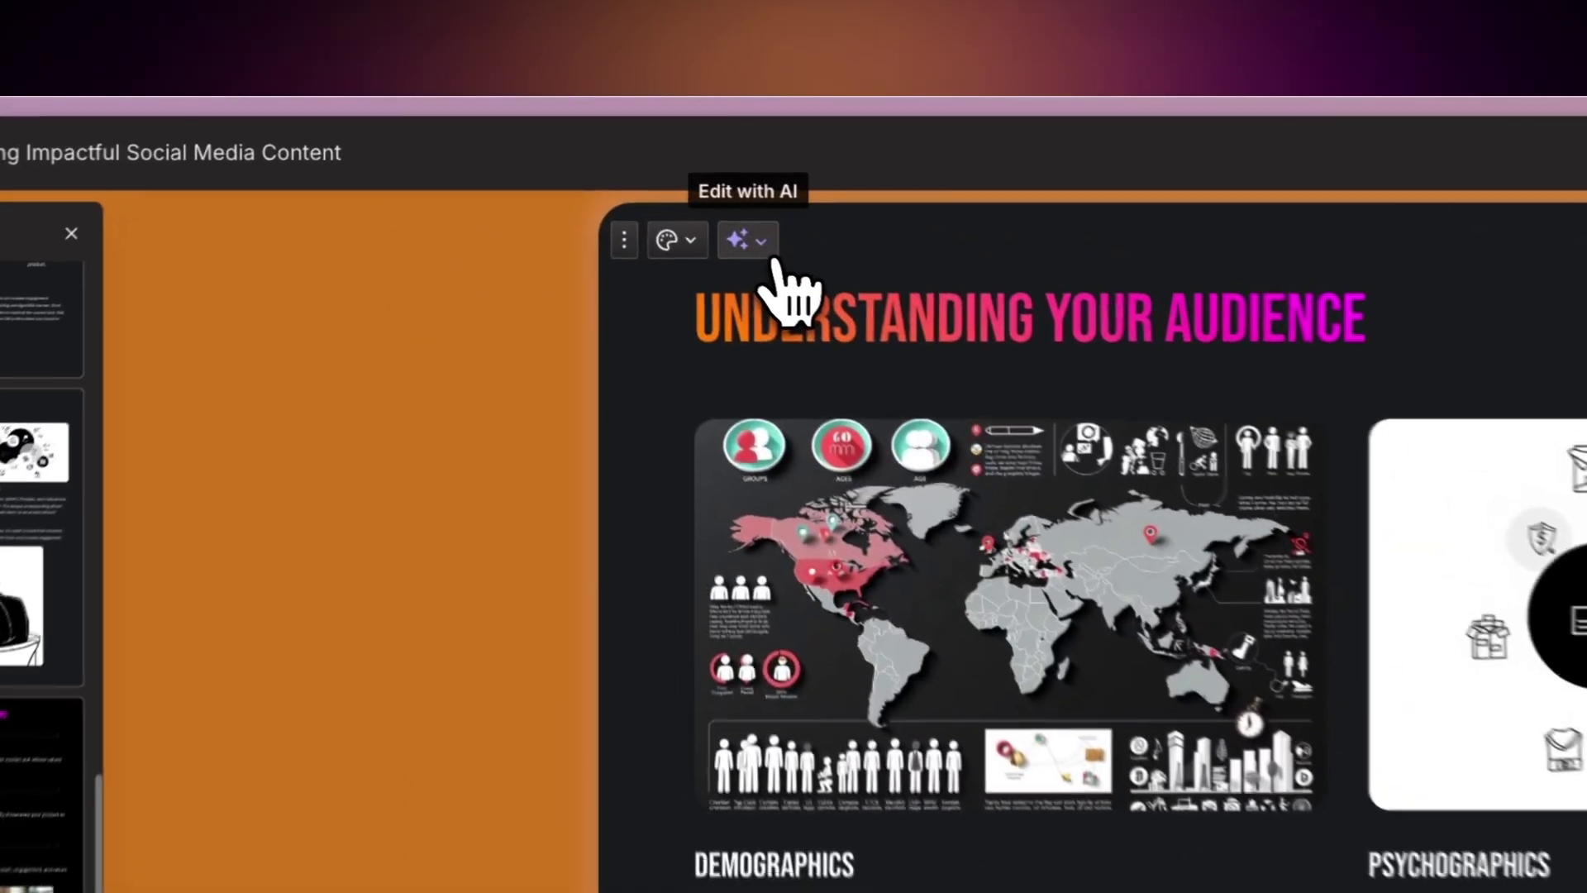
- Give the audience card a different layout and ask the AI chat 'Make this a timeline' for the Conclusion
{"action": "left_click", "coordinate": [568, 155]}
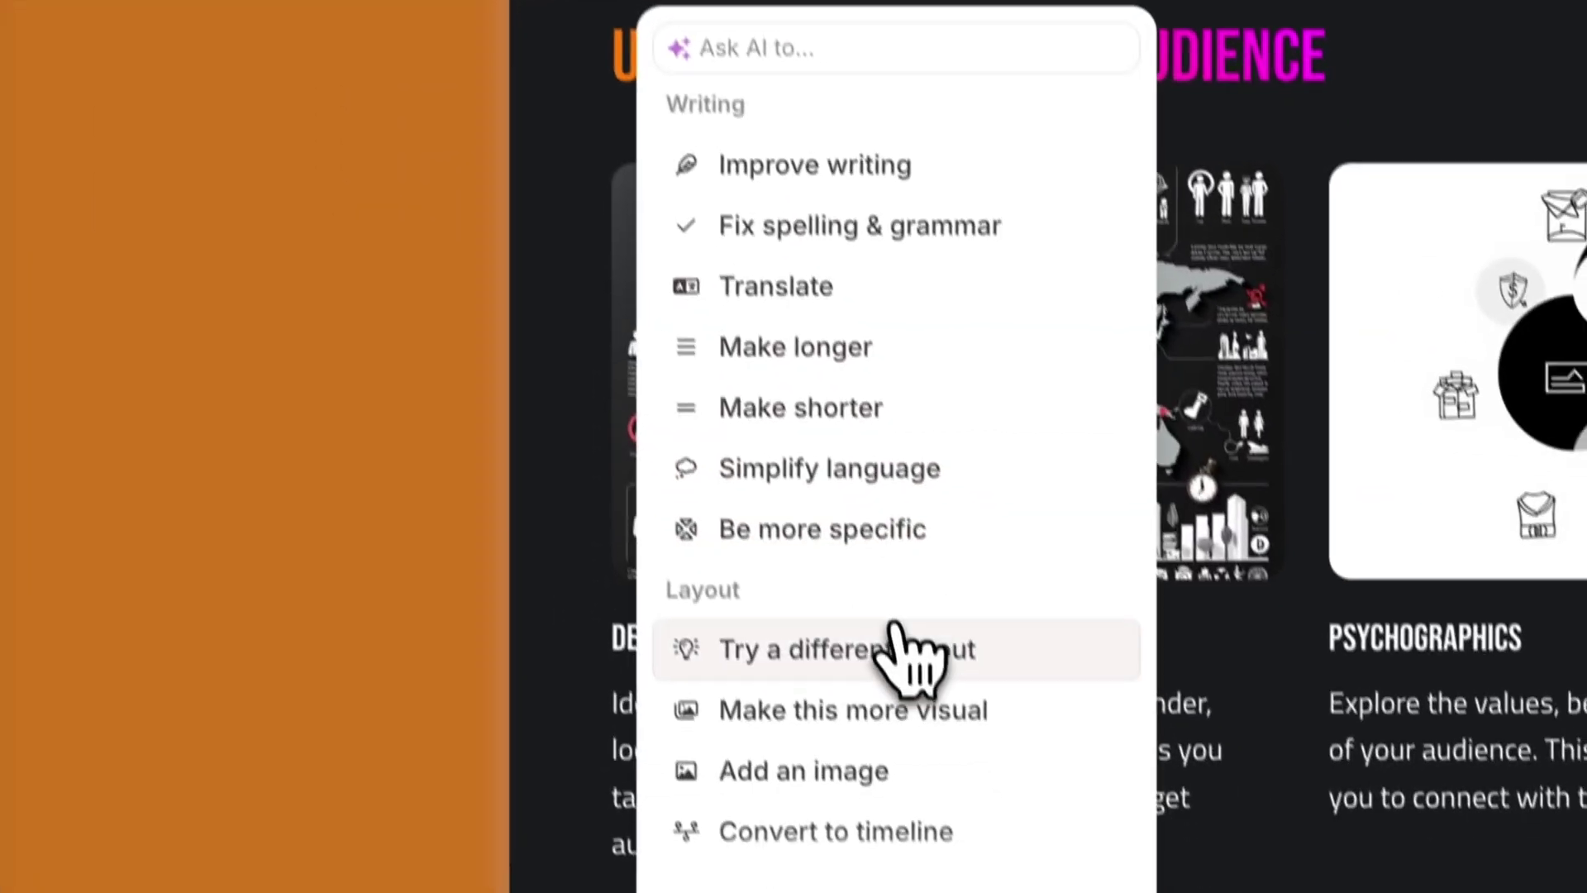
{"action": "left_click", "coordinate": [885, 627]}
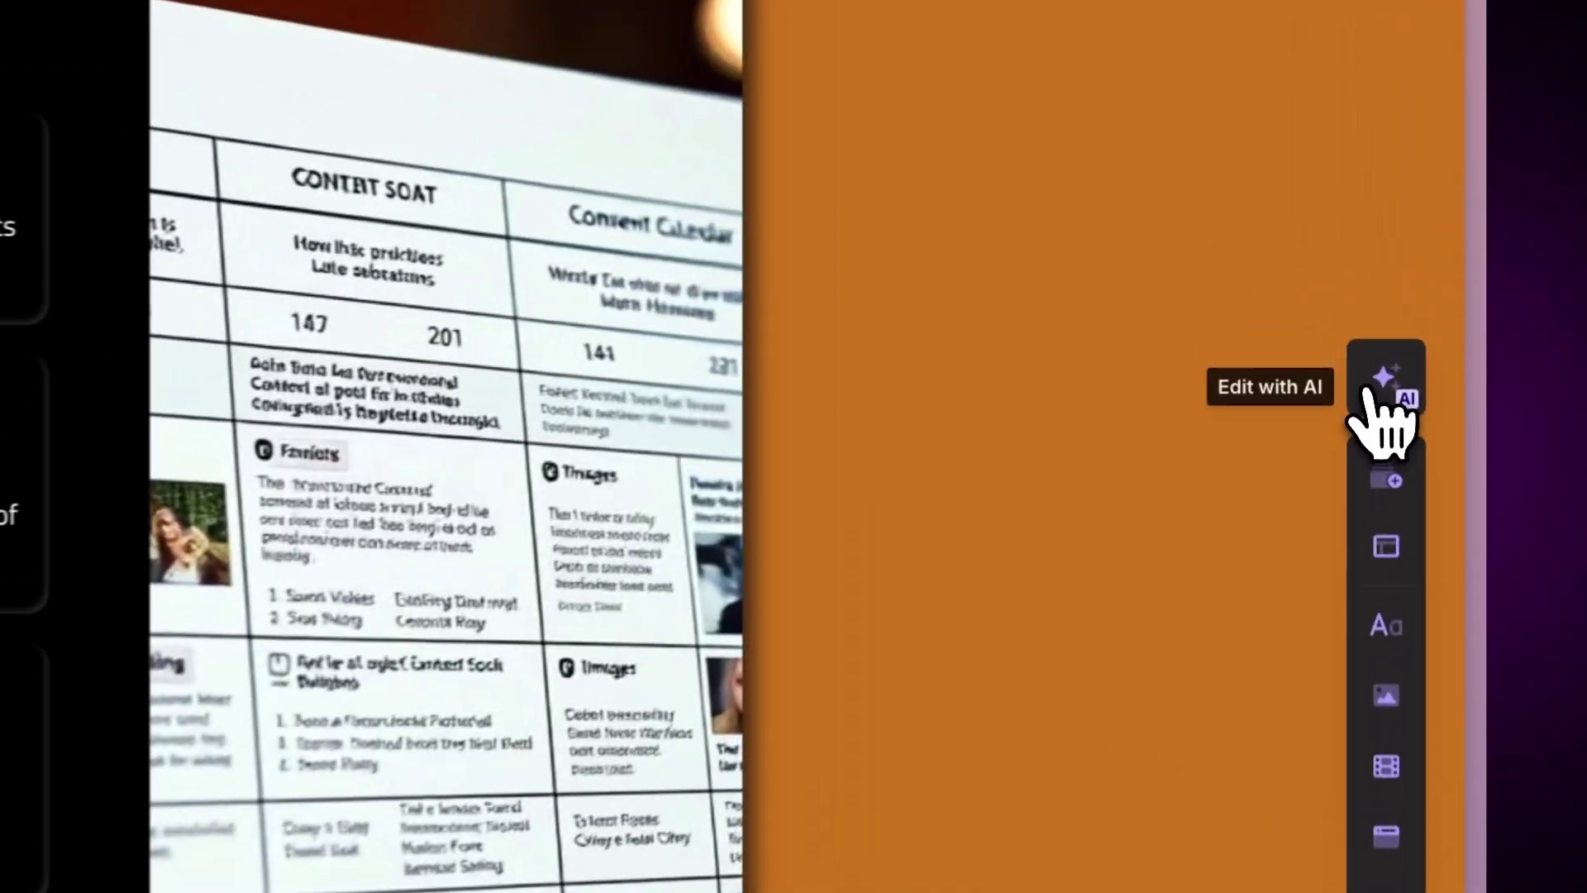
{"action": "left_click", "coordinate": [1362, 332]}
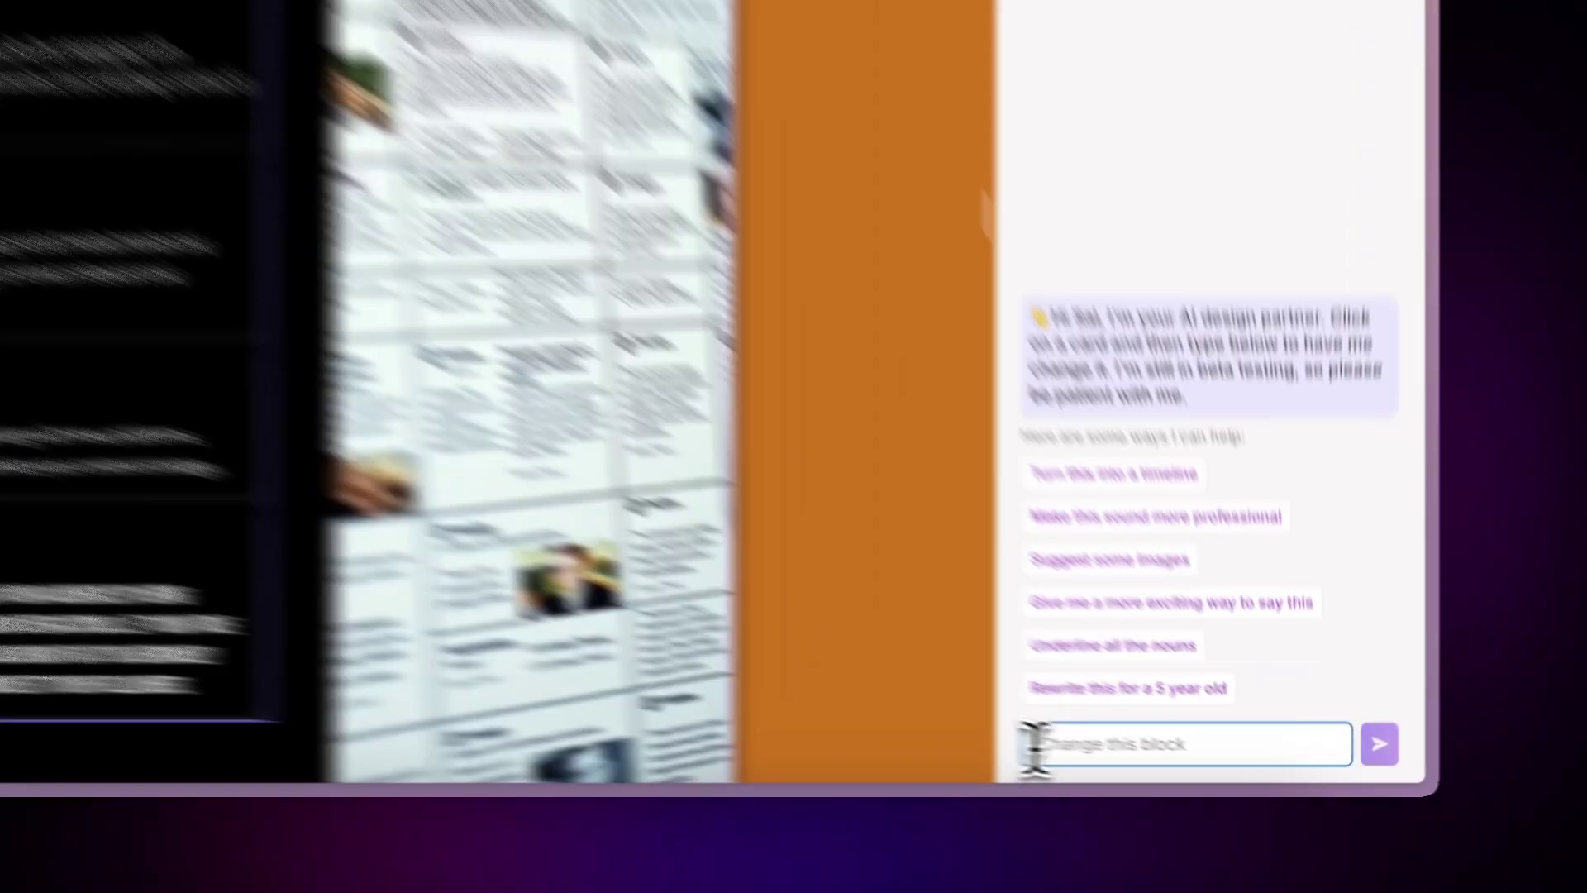
{"action": "left_click", "coordinate": [1031, 746]}
{"action": "type", "text": "Make this a timeline"}
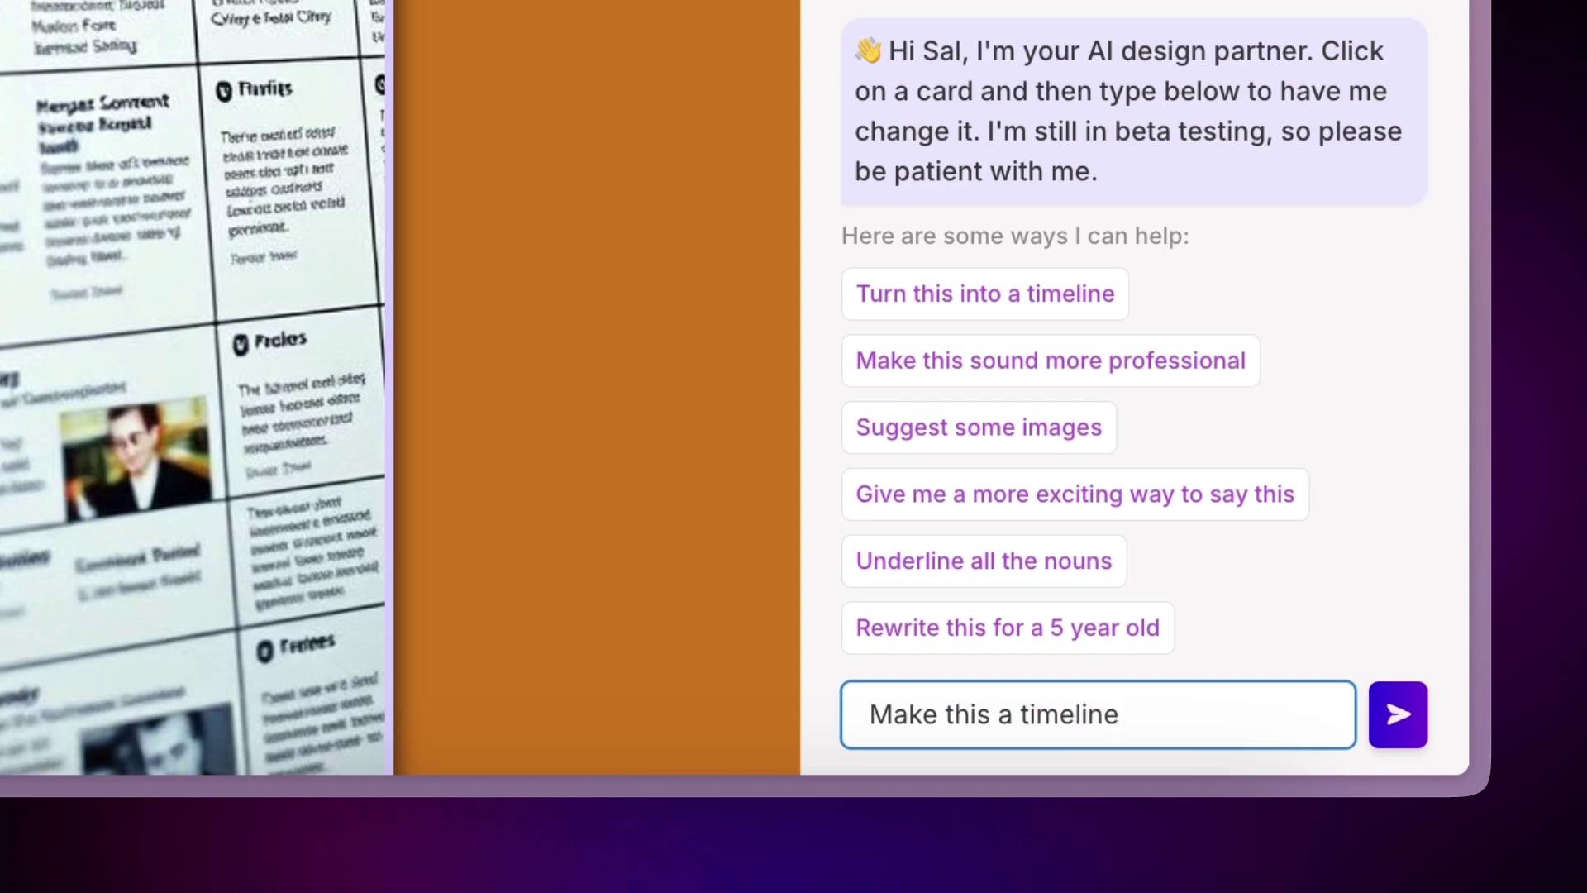
{"action": "left_click", "coordinate": [1376, 719]}
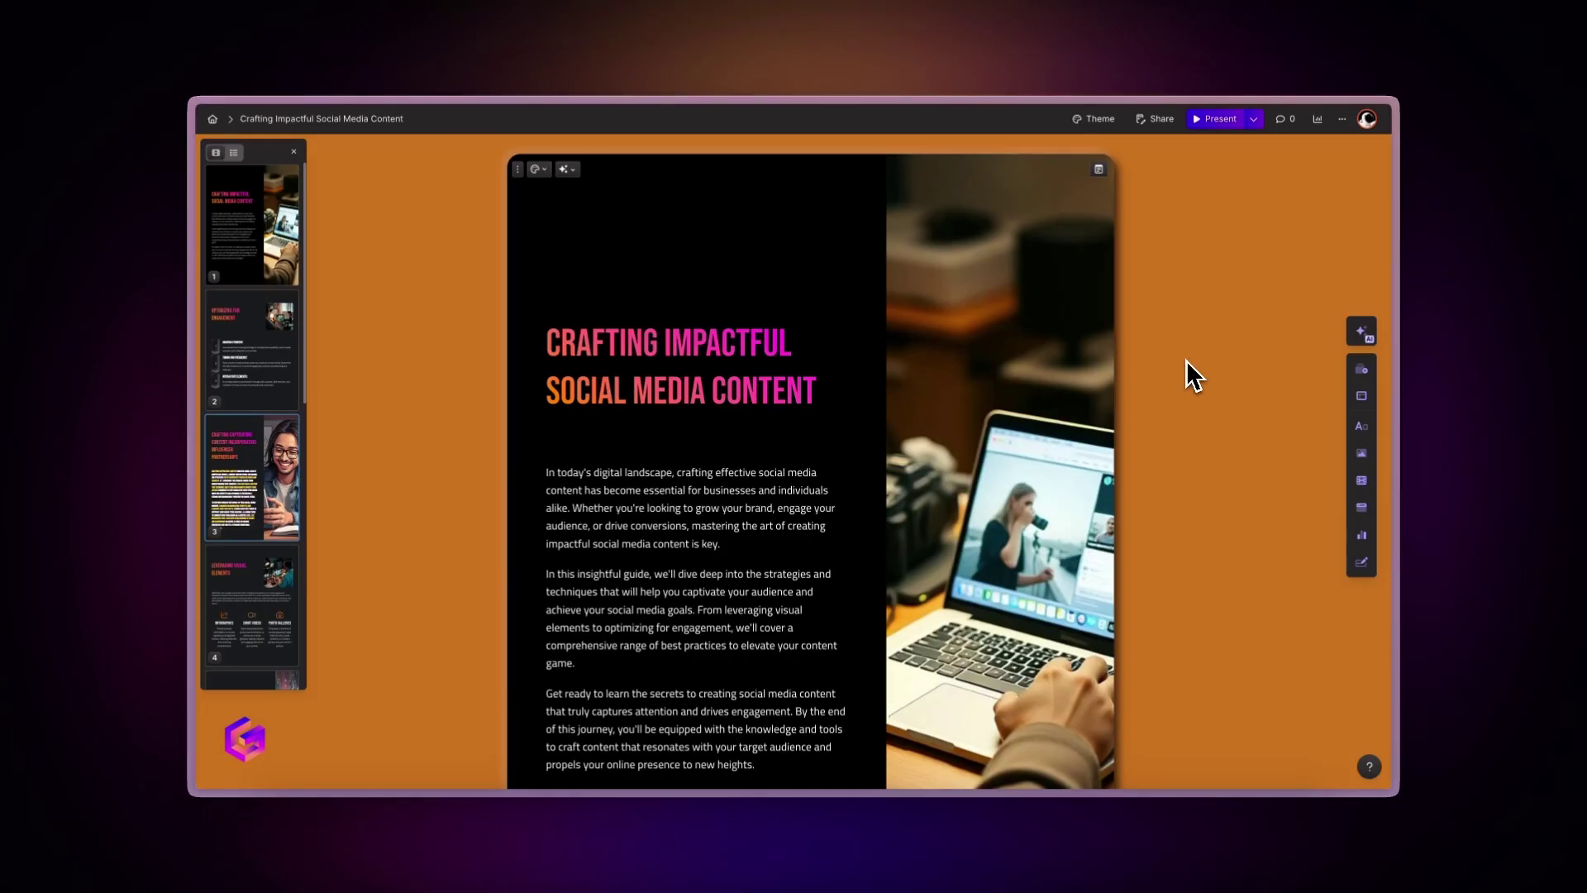
{"action": "scroll", "coordinate": [1187, 359], "scroll_direction": "down", "scroll_amount": 2}
{"action": "scroll", "coordinate": [1187, 360], "scroll_direction": "down", "scroll_amount": 1}
{"action": "scroll", "coordinate": [1186, 361], "scroll_direction": "down", "scroll_amount": 1}
{"action": "scroll", "coordinate": [1187, 359], "scroll_direction": "down", "scroll_amount": 2}
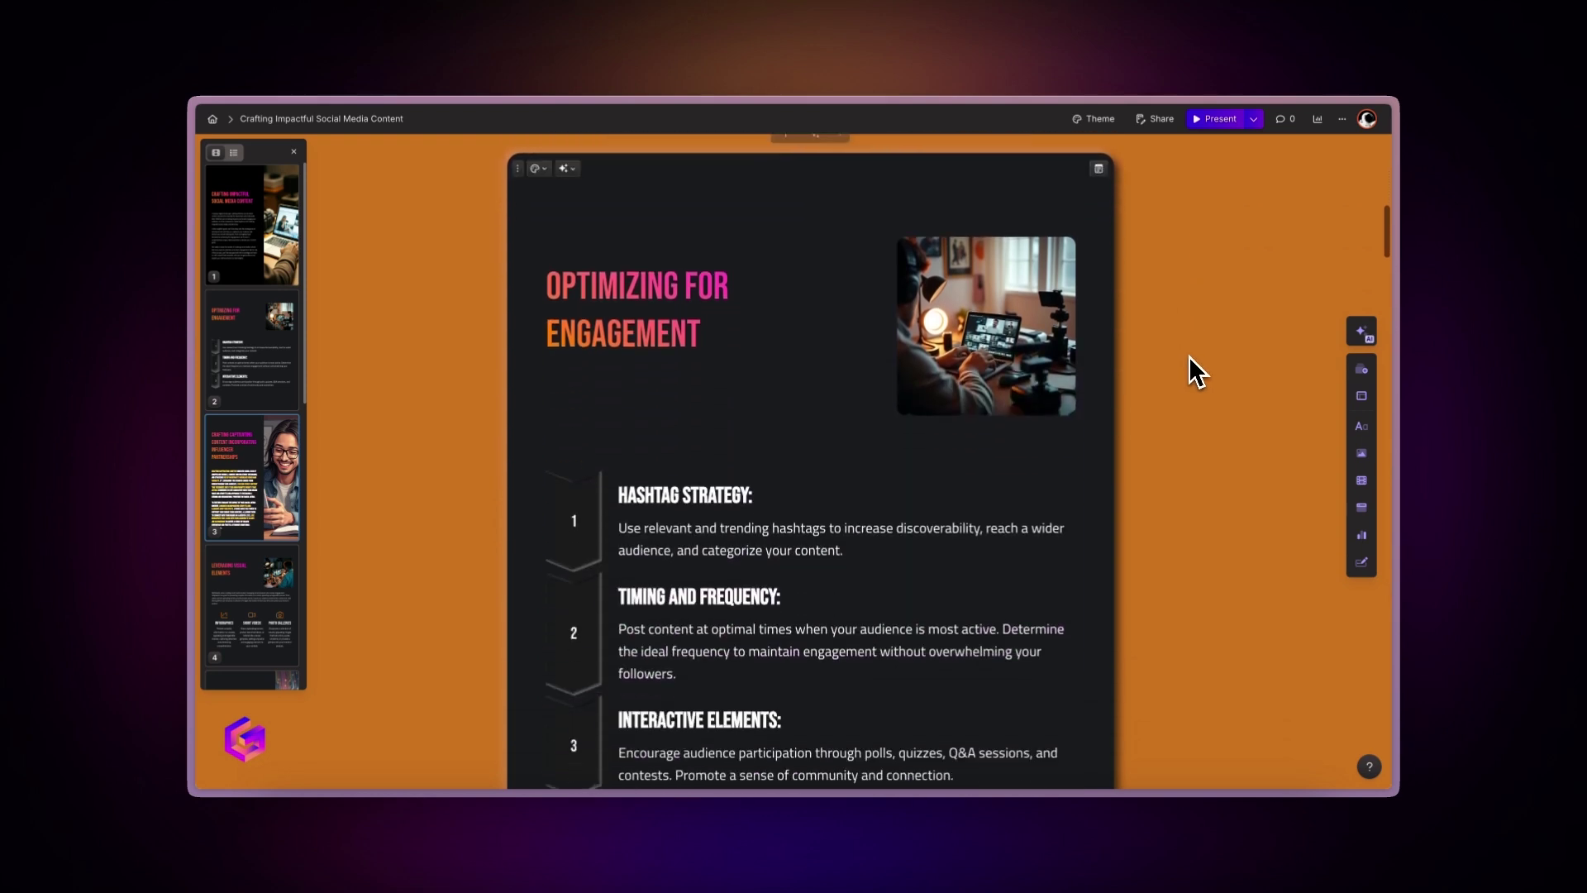
{"action": "scroll", "coordinate": [1189, 356], "scroll_direction": "down", "scroll_amount": 1}
{"action": "scroll", "coordinate": [1192, 354], "scroll_direction": "down", "scroll_amount": 2}
{"action": "scroll", "coordinate": [1192, 354], "scroll_direction": "down", "scroll_amount": 3}
{"action": "scroll", "coordinate": [1191, 353], "scroll_direction": "down", "scroll_amount": 1}
{"action": "scroll", "coordinate": [1191, 353], "scroll_direction": "down", "scroll_amount": 3}
{"action": "scroll", "coordinate": [1192, 354], "scroll_direction": "down", "scroll_amount": 2}
{"action": "scroll", "coordinate": [1192, 354], "scroll_direction": "down", "scroll_amount": 3}
{"action": "scroll", "coordinate": [1191, 354], "scroll_direction": "down", "scroll_amount": 1}
{"action": "scroll", "coordinate": [1194, 351], "scroll_direction": "down", "scroll_amount": 1}
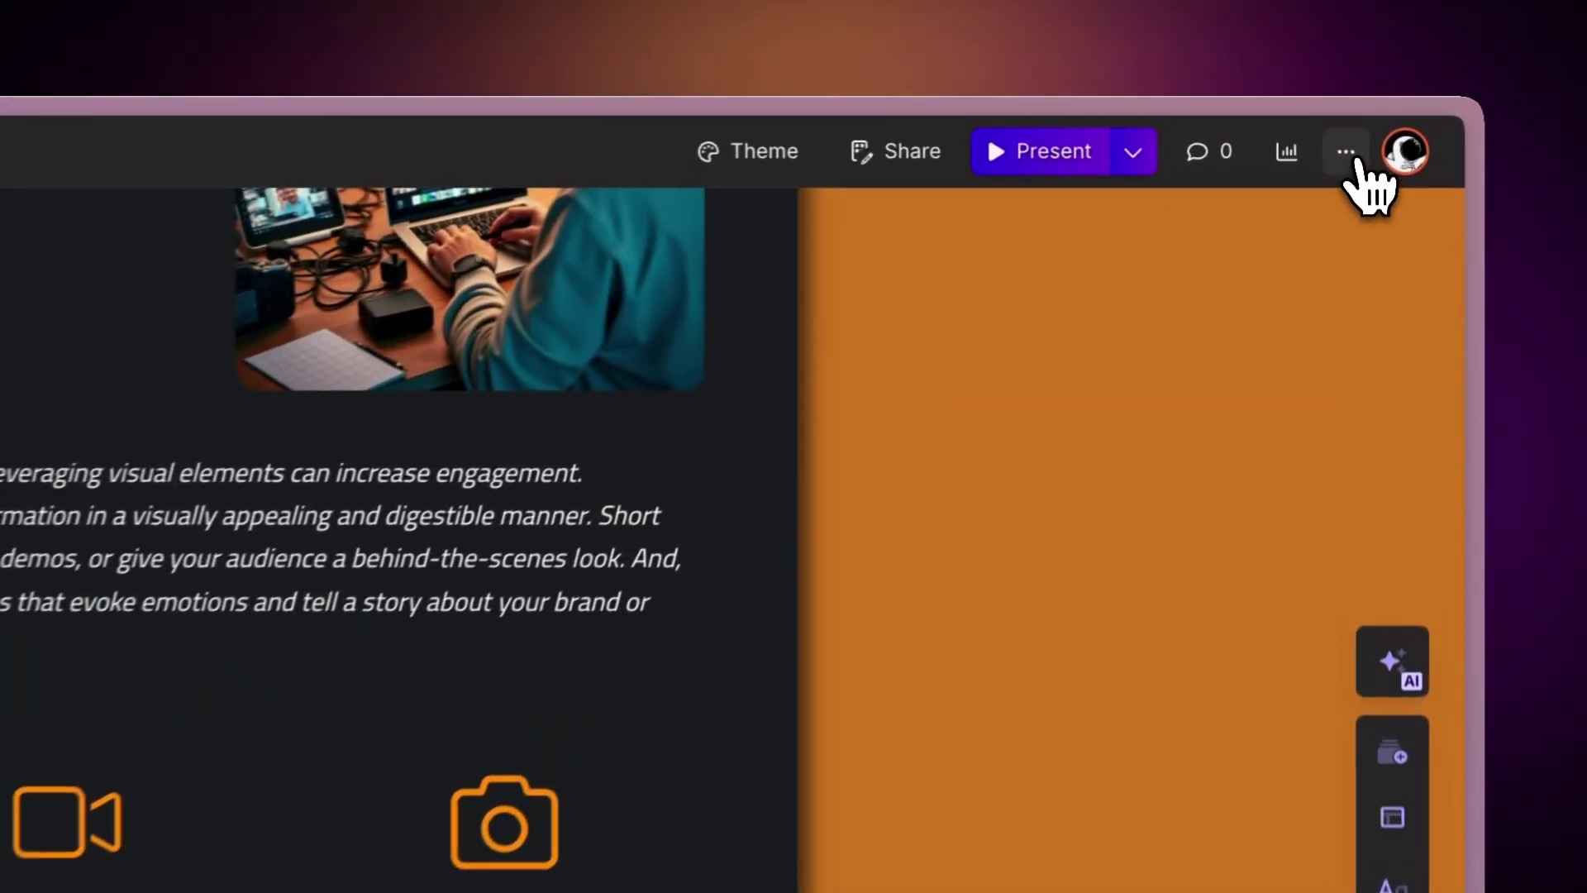
- Download the whole Crafting Impactful Social Media Content deck as a PDF
{"action": "left_click", "coordinate": [1342, 119]}
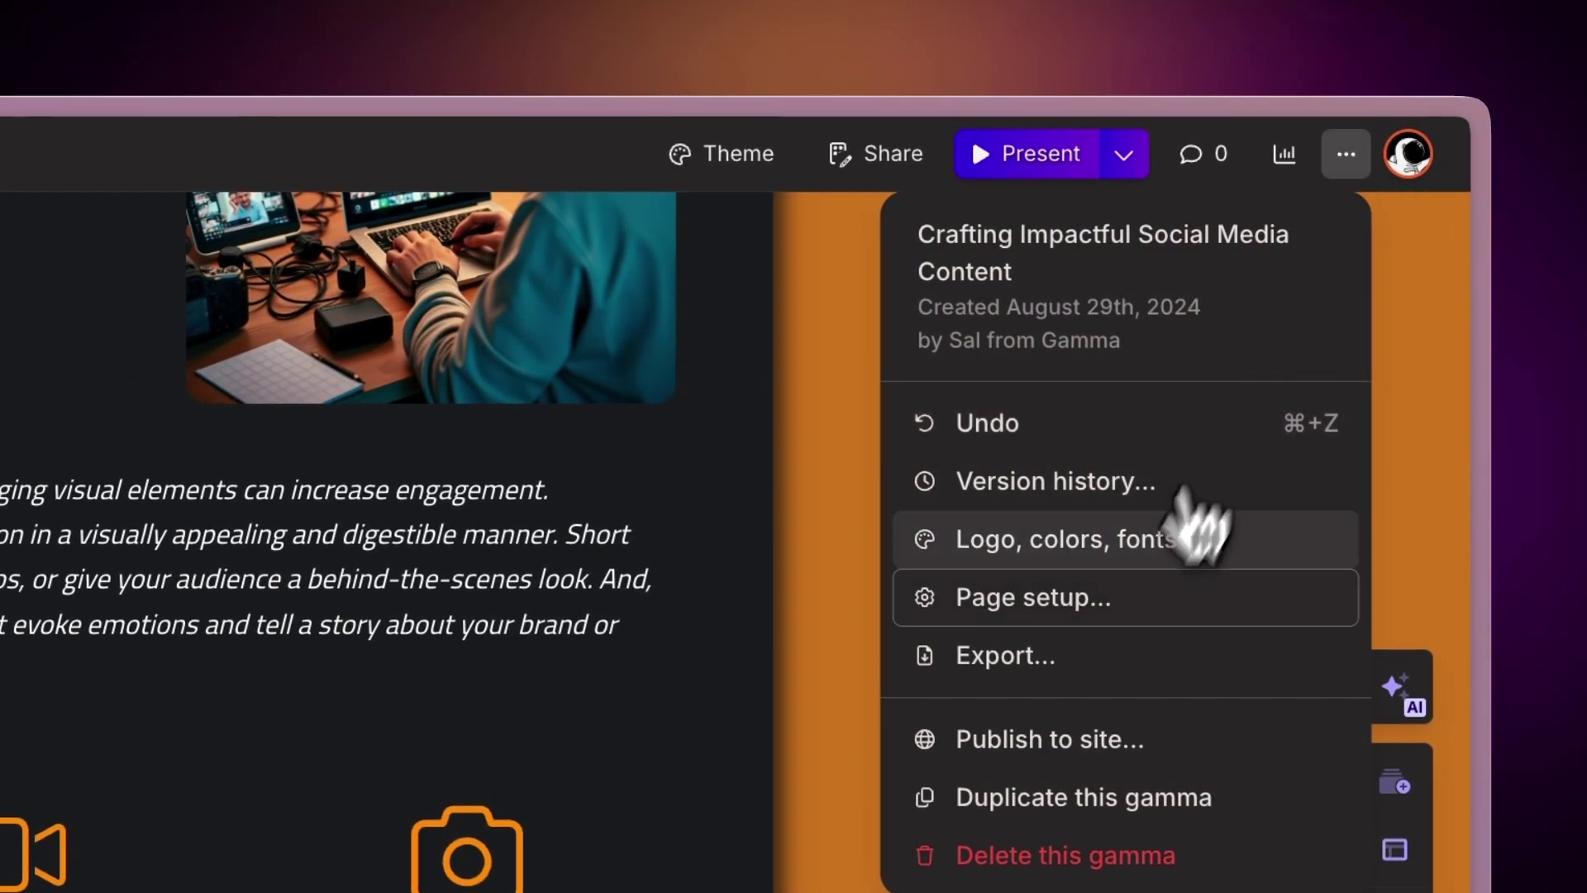
{"action": "left_click", "coordinate": [1113, 662]}
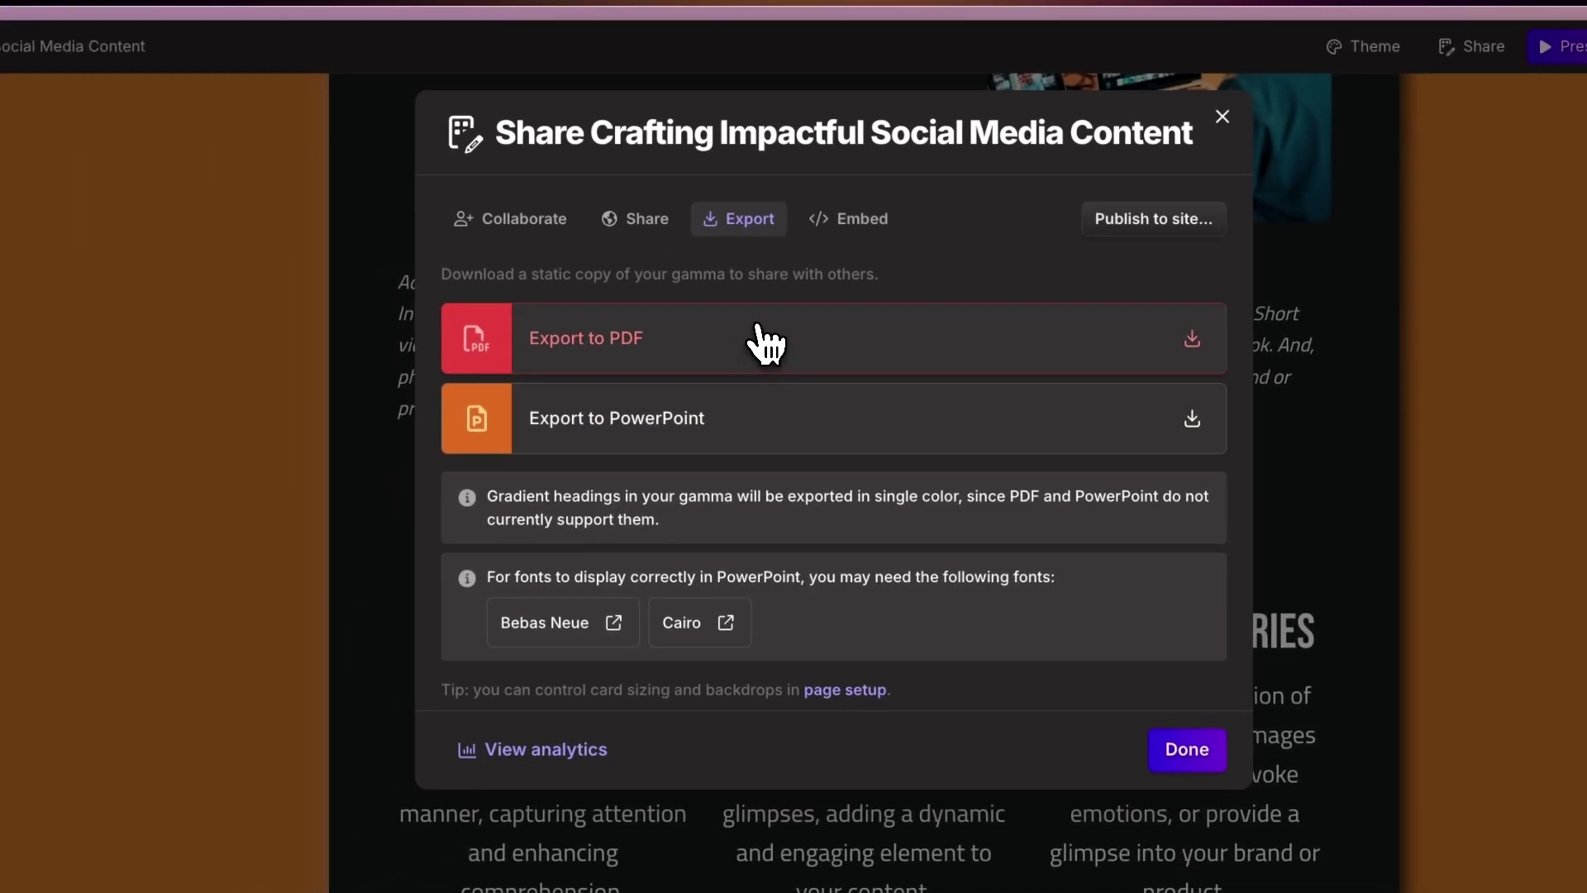
{"action": "left_click", "coordinate": [759, 341]}
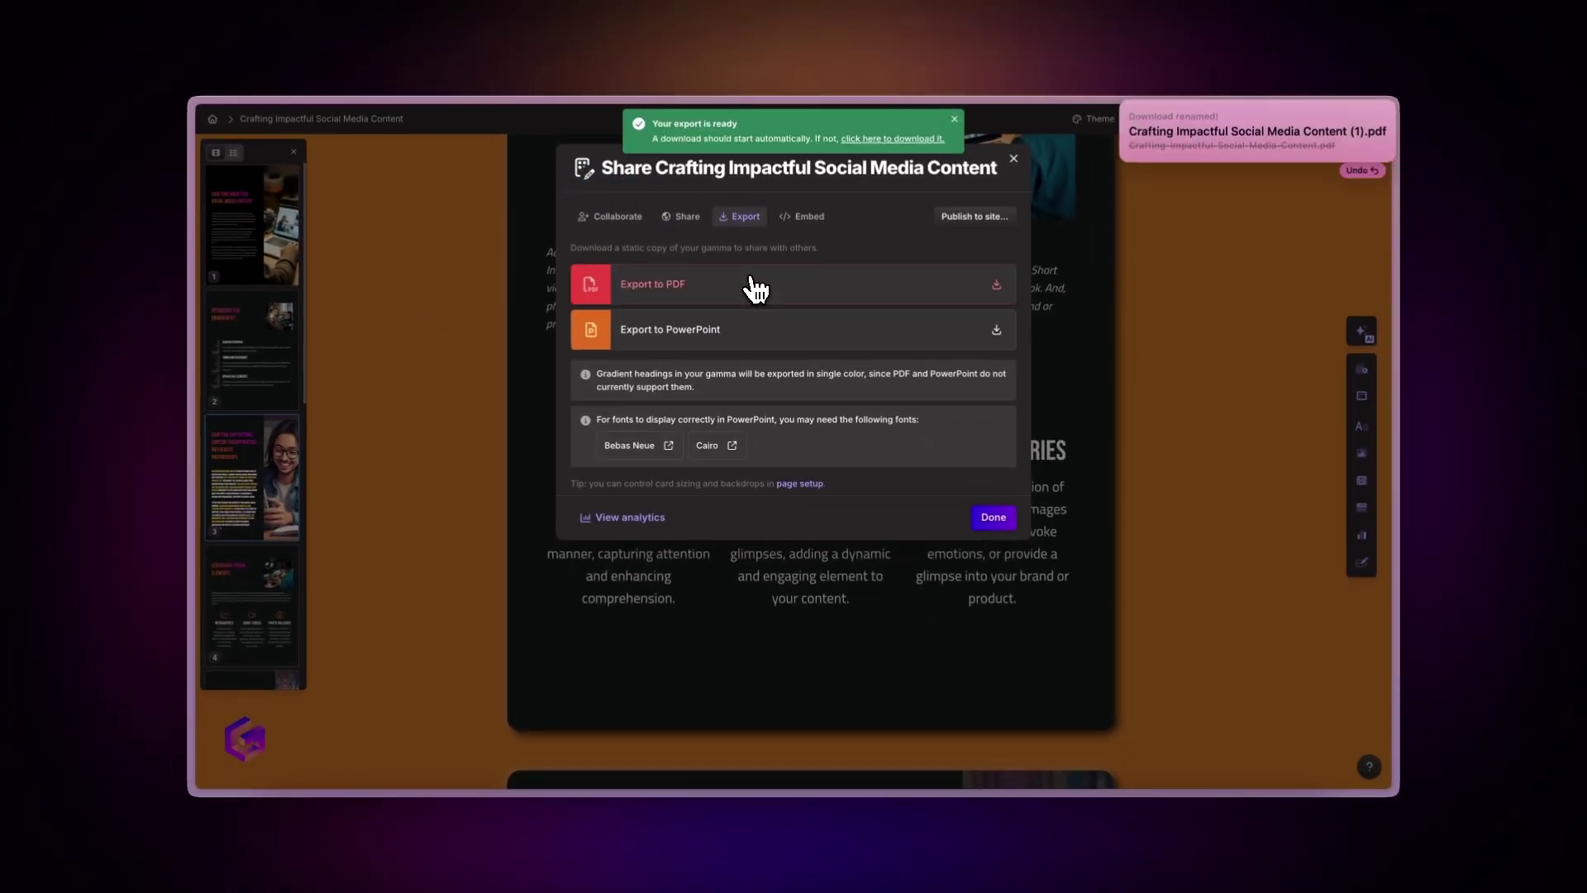
{"action": "scroll", "coordinate": [1202, 589], "scroll_direction": "up", "scroll_amount": 2}
{"action": "scroll", "coordinate": [1204, 589], "scroll_direction": "up", "scroll_amount": 5}
{"action": "scroll", "coordinate": [1202, 591], "scroll_direction": "up", "scroll_amount": 2}
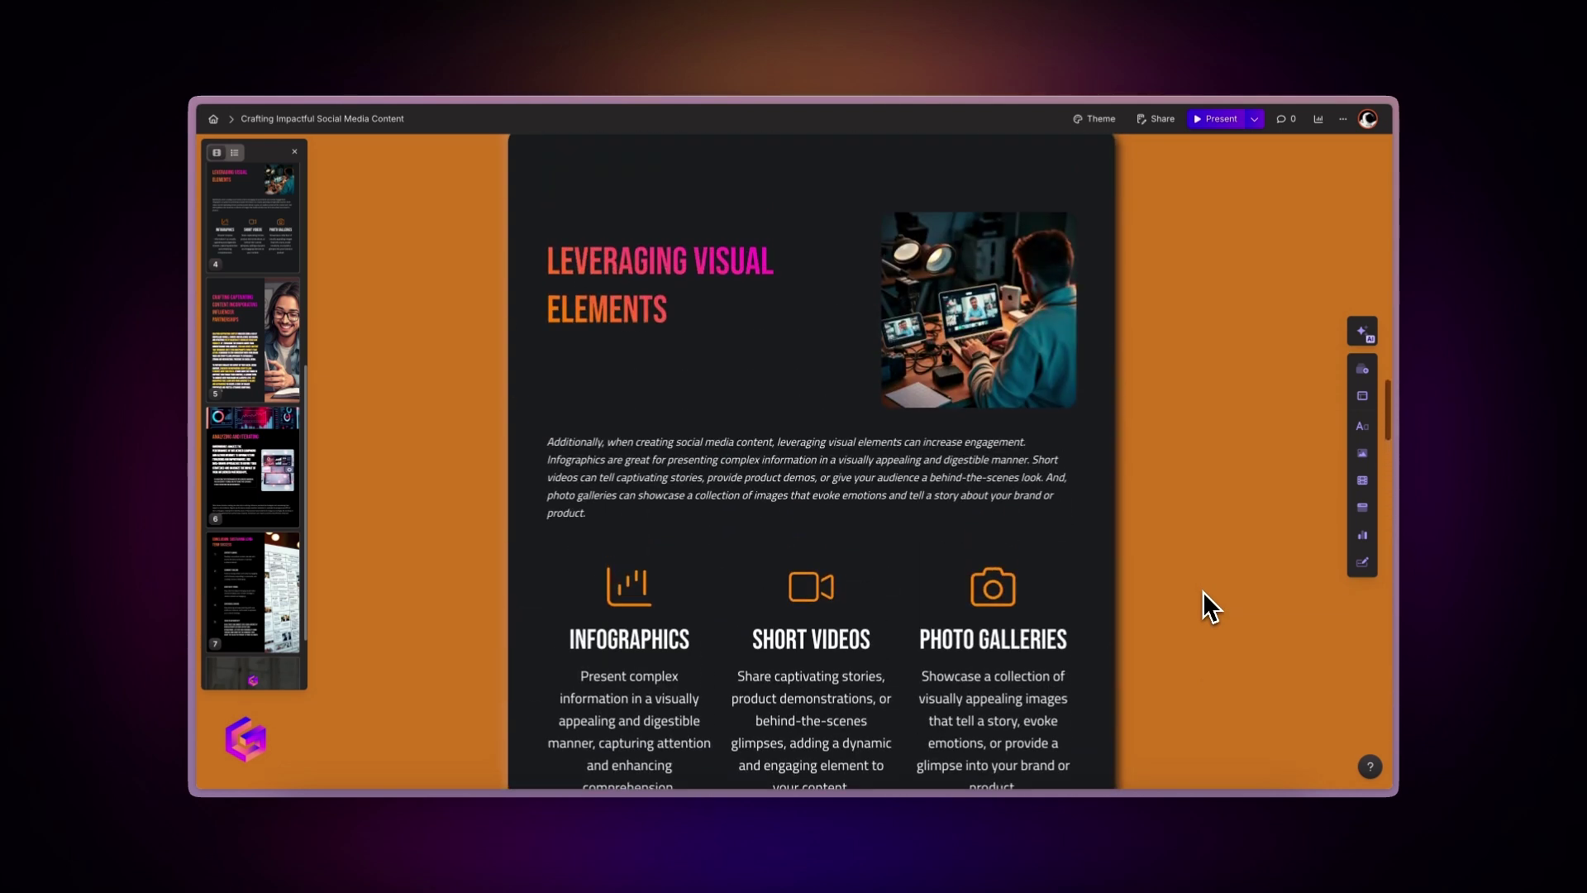
{"action": "scroll", "coordinate": [1203, 591], "scroll_direction": "up", "scroll_amount": 5}
{"action": "scroll", "coordinate": [1202, 592], "scroll_direction": "up", "scroll_amount": 1}
{"action": "scroll", "coordinate": [1203, 591], "scroll_direction": "up", "scroll_amount": 5}
{"action": "scroll", "coordinate": [1202, 591], "scroll_direction": "up", "scroll_amount": 3}
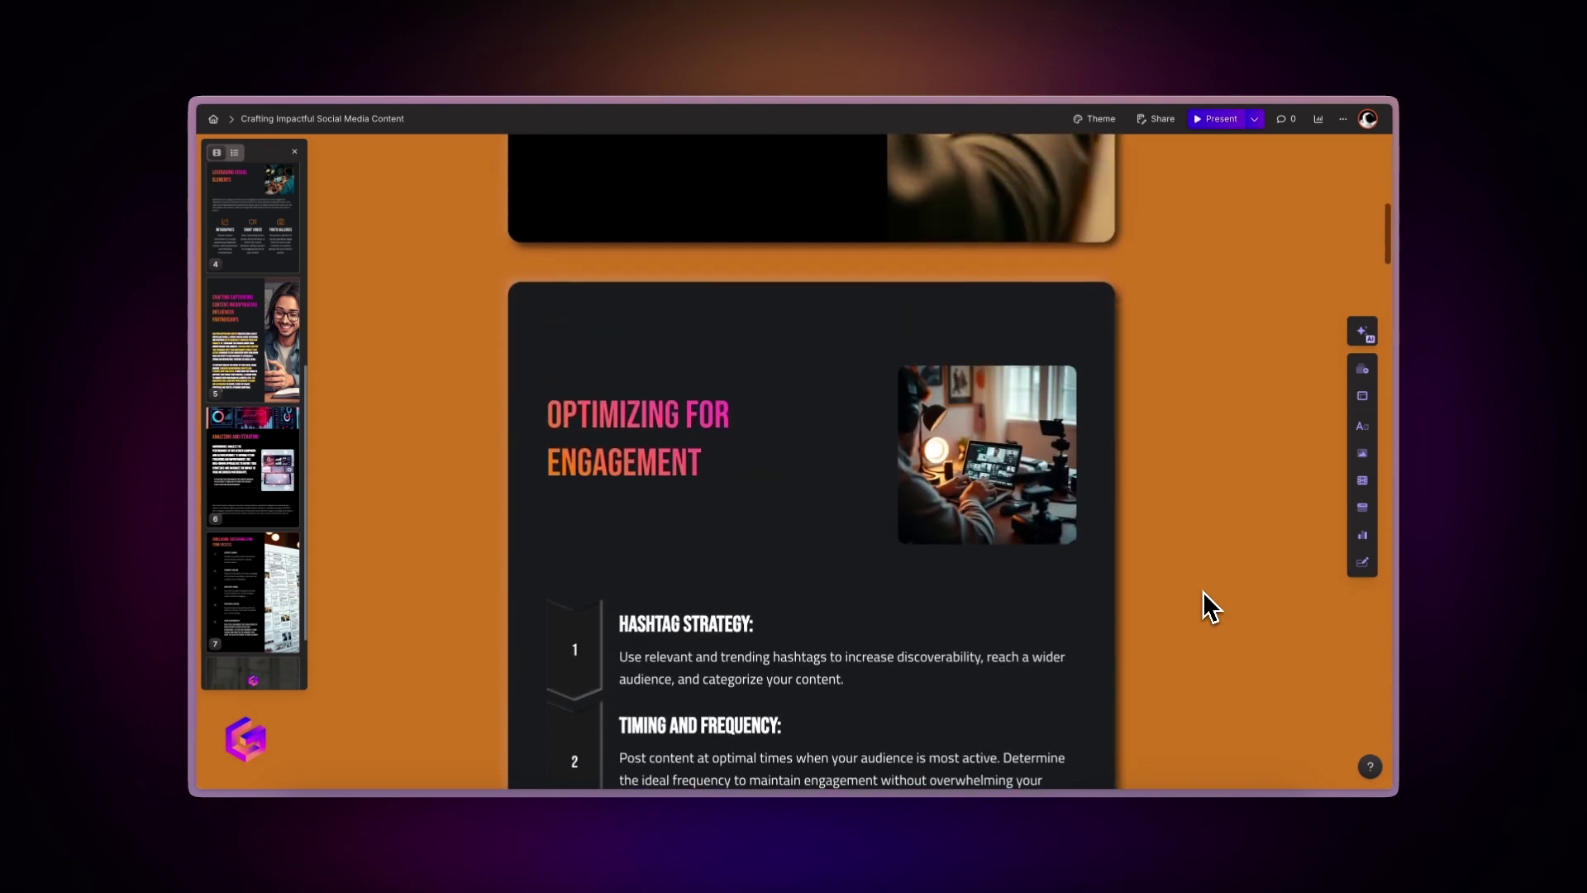
{"action": "scroll", "coordinate": [1202, 592], "scroll_direction": "up", "scroll_amount": 3}
{"action": "scroll", "coordinate": [1202, 592], "scroll_direction": "up", "scroll_amount": 3}
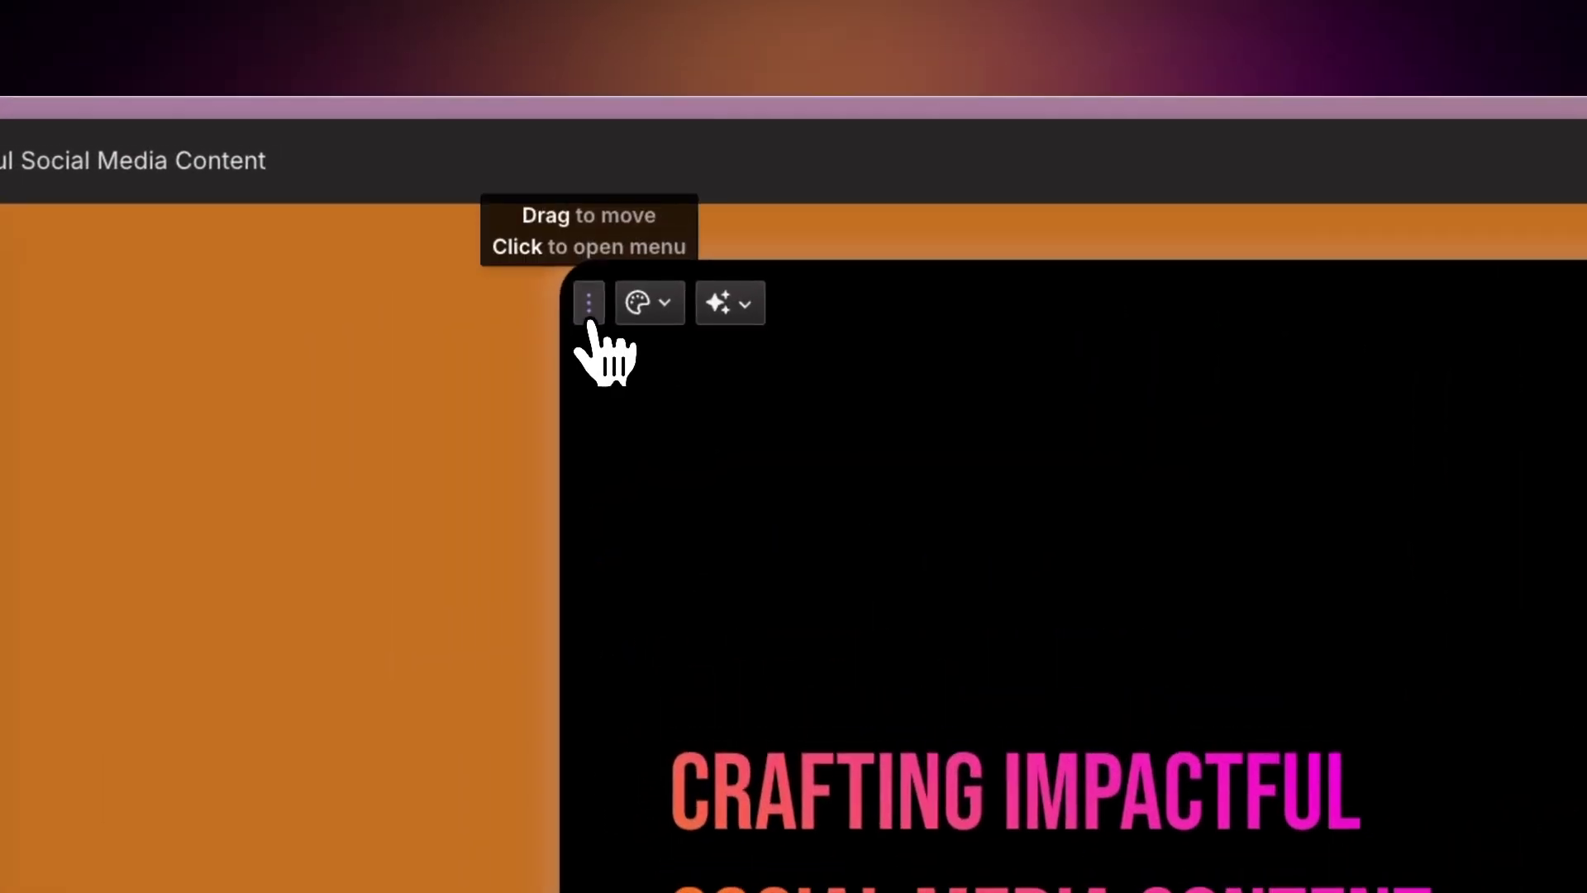
- Export the title card as a PNG image
{"action": "left_click", "coordinate": [590, 304]}
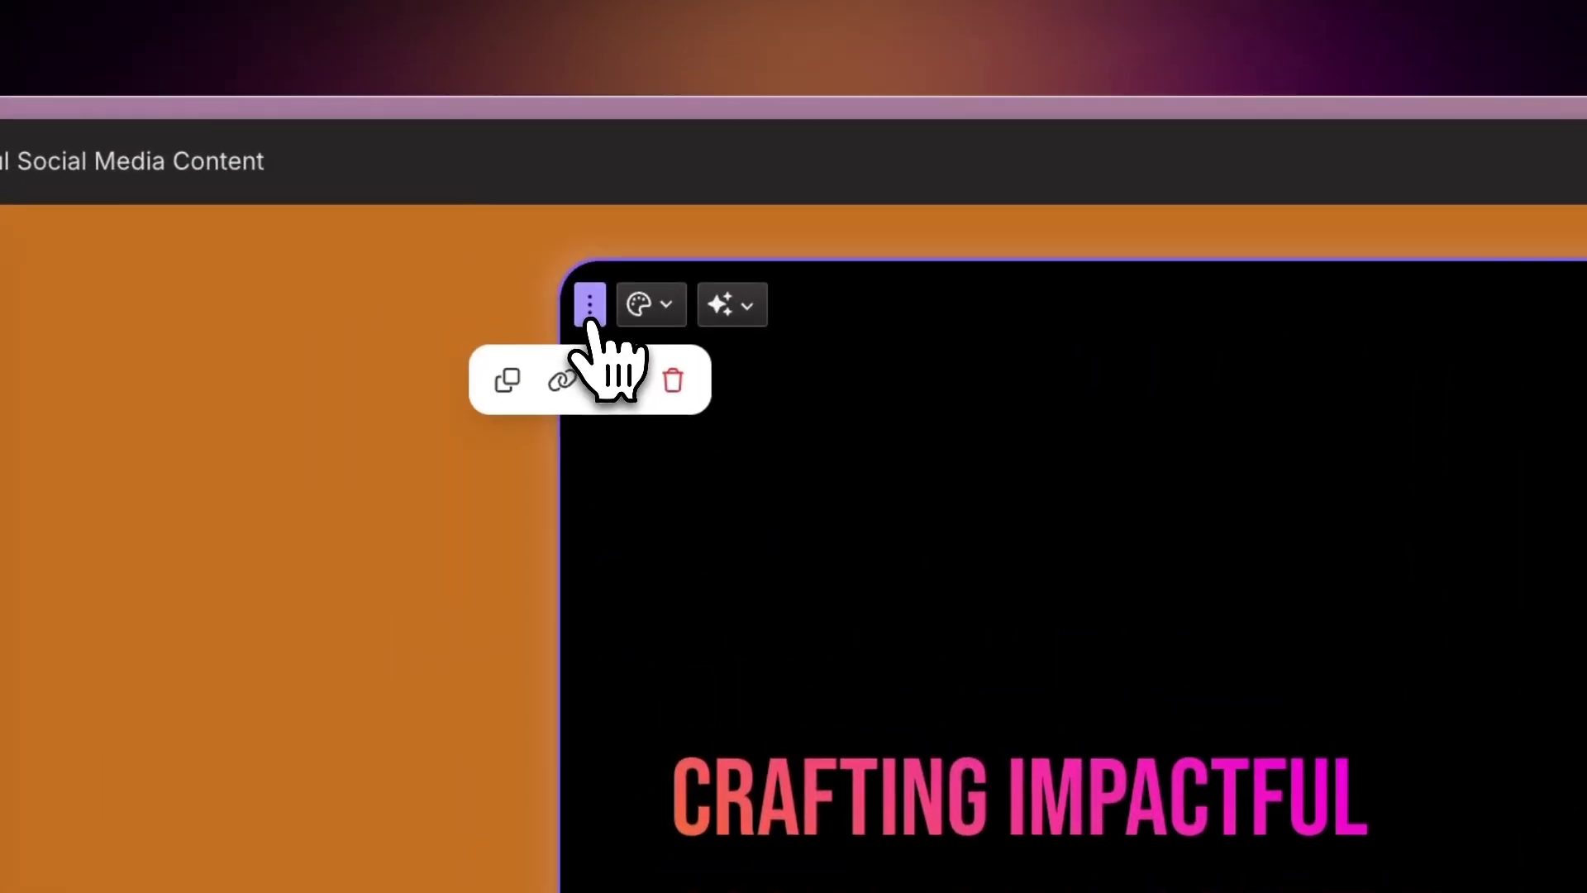
{"action": "left_click", "coordinate": [621, 394]}
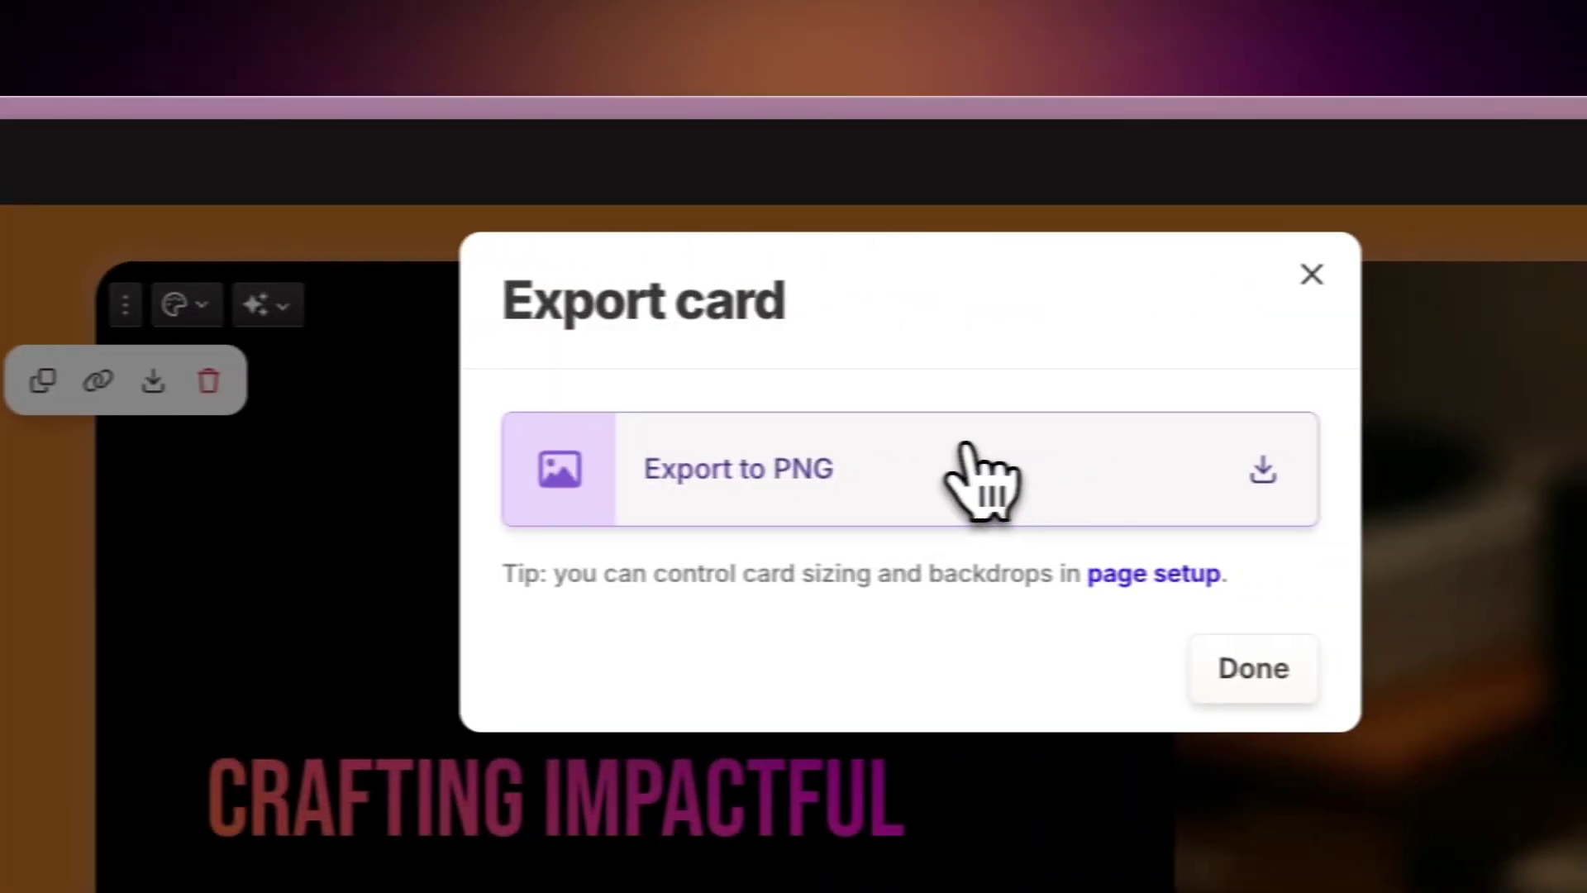
{"action": "left_click", "coordinate": [917, 459]}
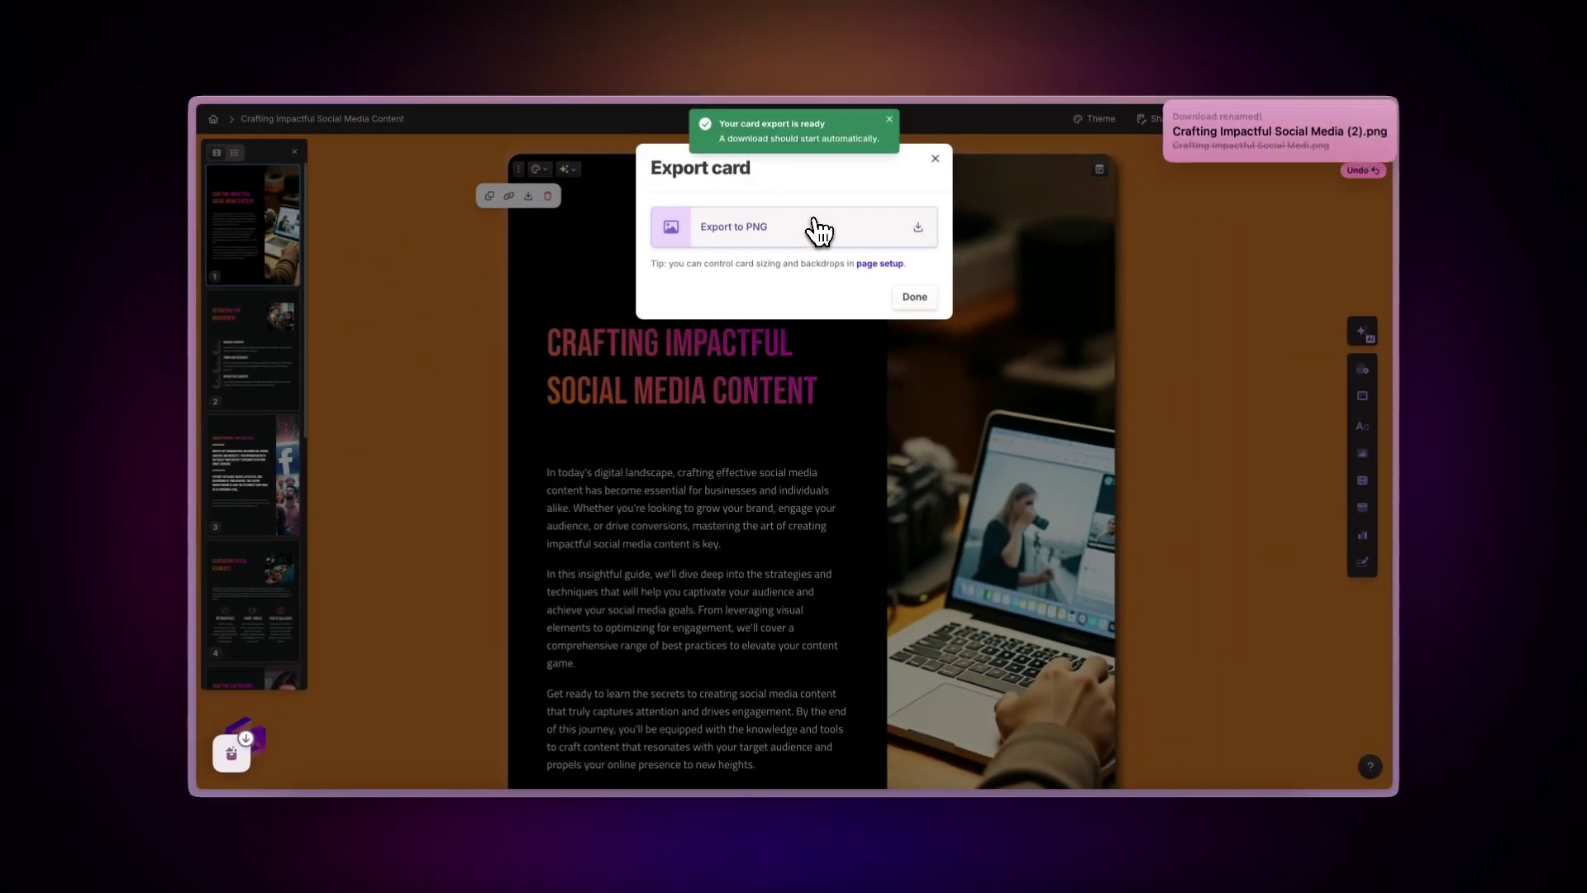
{"action": "left_click", "coordinate": [914, 295]}
{"action": "scroll", "coordinate": [932, 319], "scroll_direction": "down", "scroll_amount": 5}
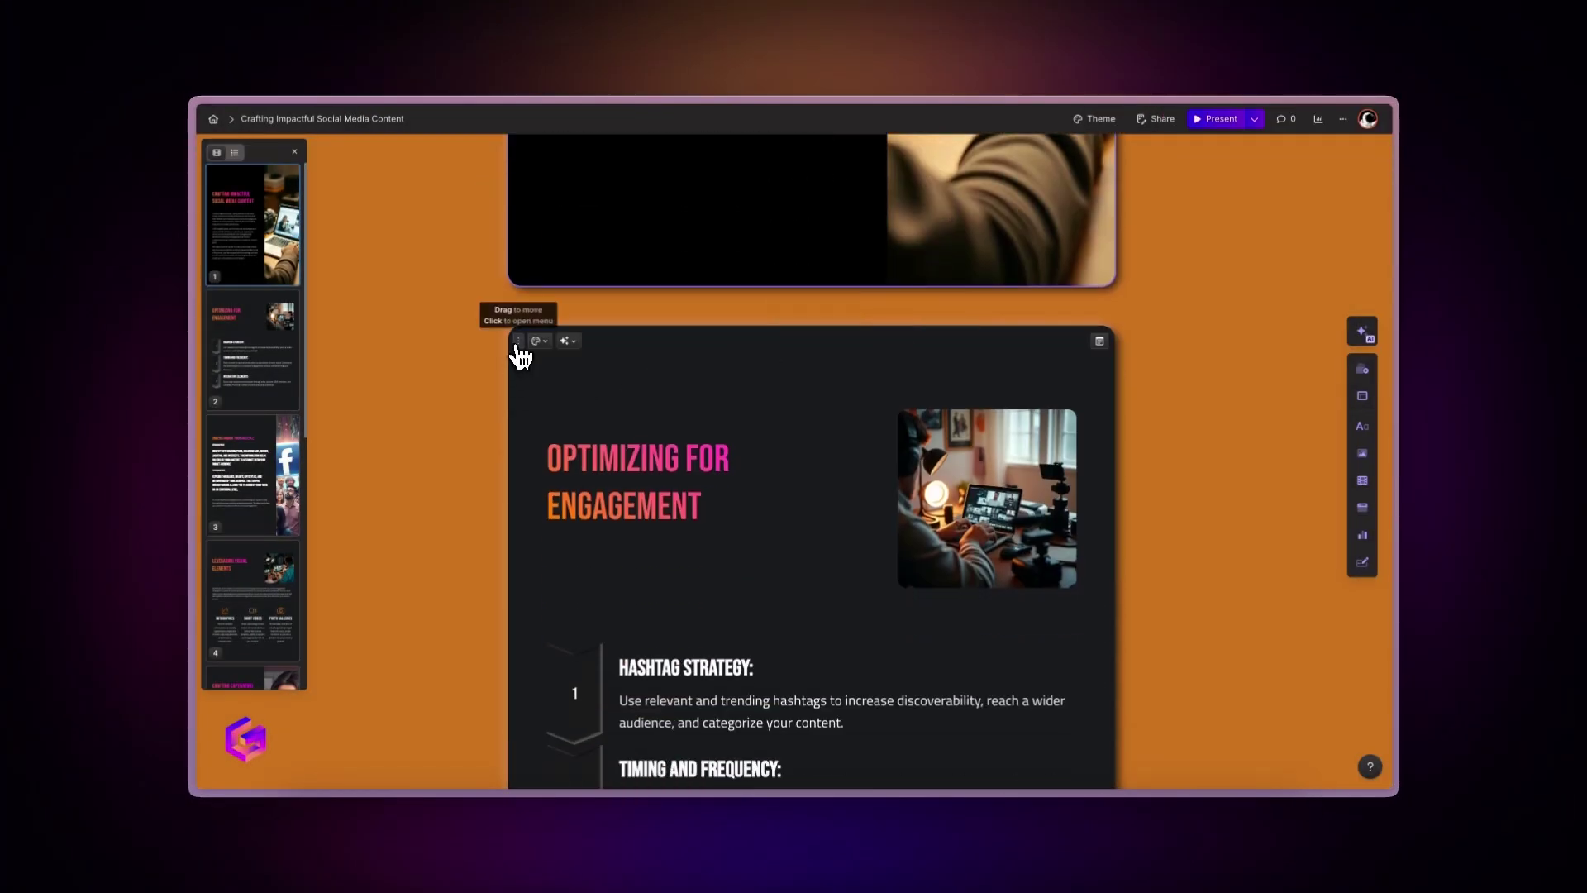
- Export the 'Optimizing for Engagement' and 'Understanding Your Audience' cards as PNGs
{"action": "left_click", "coordinate": [541, 317]}
{"action": "left_click", "coordinate": [799, 236]}
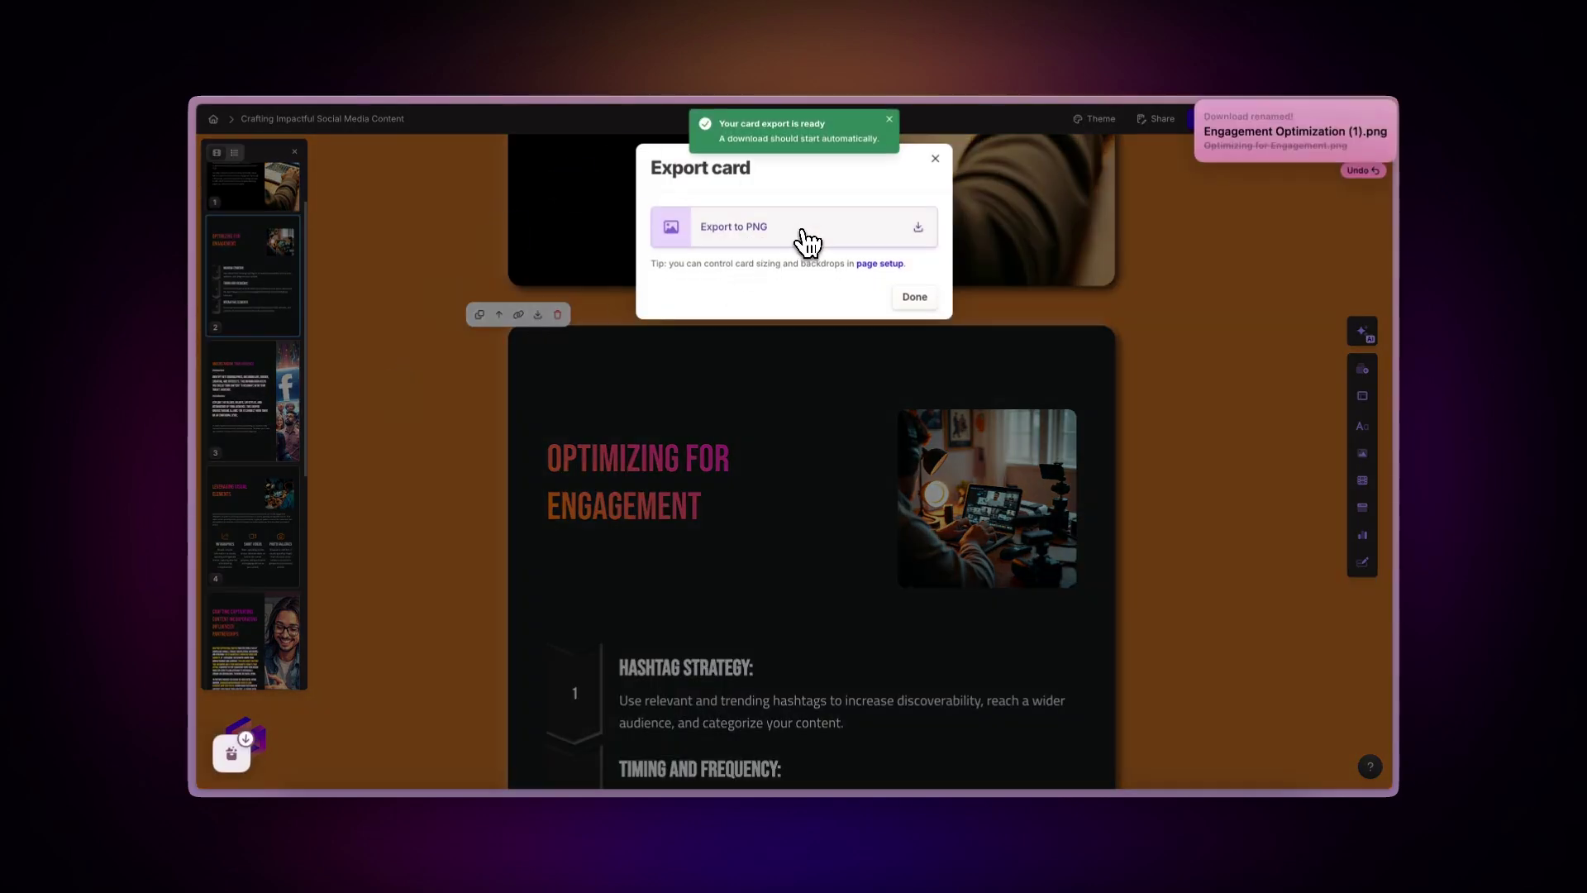
{"action": "left_click", "coordinate": [914, 297]}
{"action": "scroll", "coordinate": [913, 308], "scroll_direction": "down", "scroll_amount": 3}
{"action": "scroll", "coordinate": [743, 322], "scroll_direction": "down", "scroll_amount": 5}
{"action": "left_click", "coordinate": [537, 253]}
{"action": "left_click", "coordinate": [772, 237]}
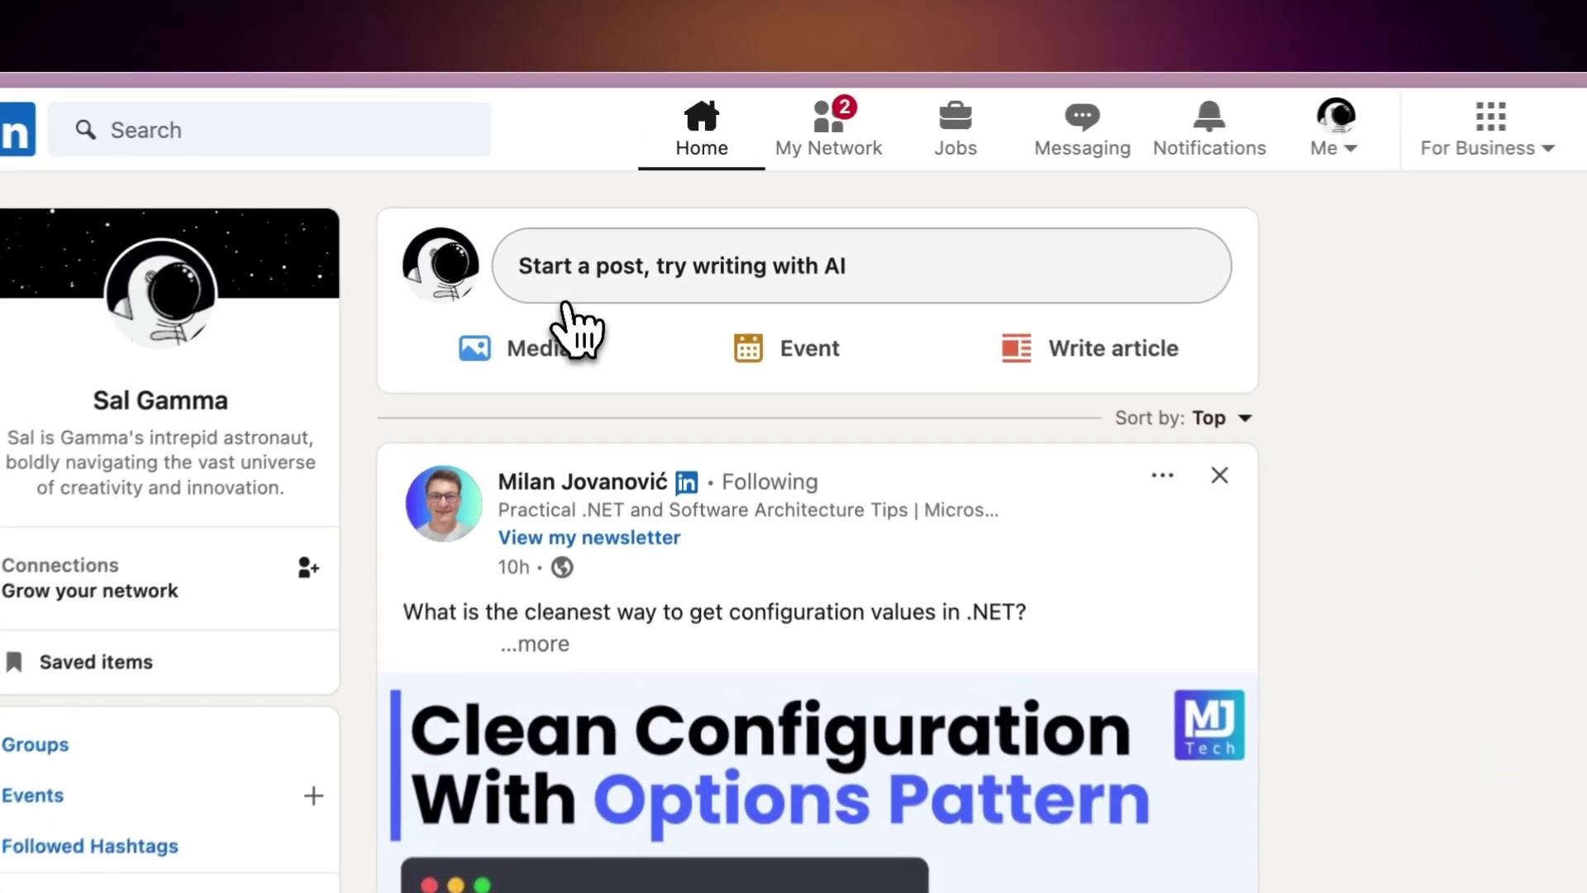
- Attach the deck PDF as 'Crafting Impactful Social Media Content' to a new post and paste the caption
{"action": "left_click", "coordinate": [610, 194]}
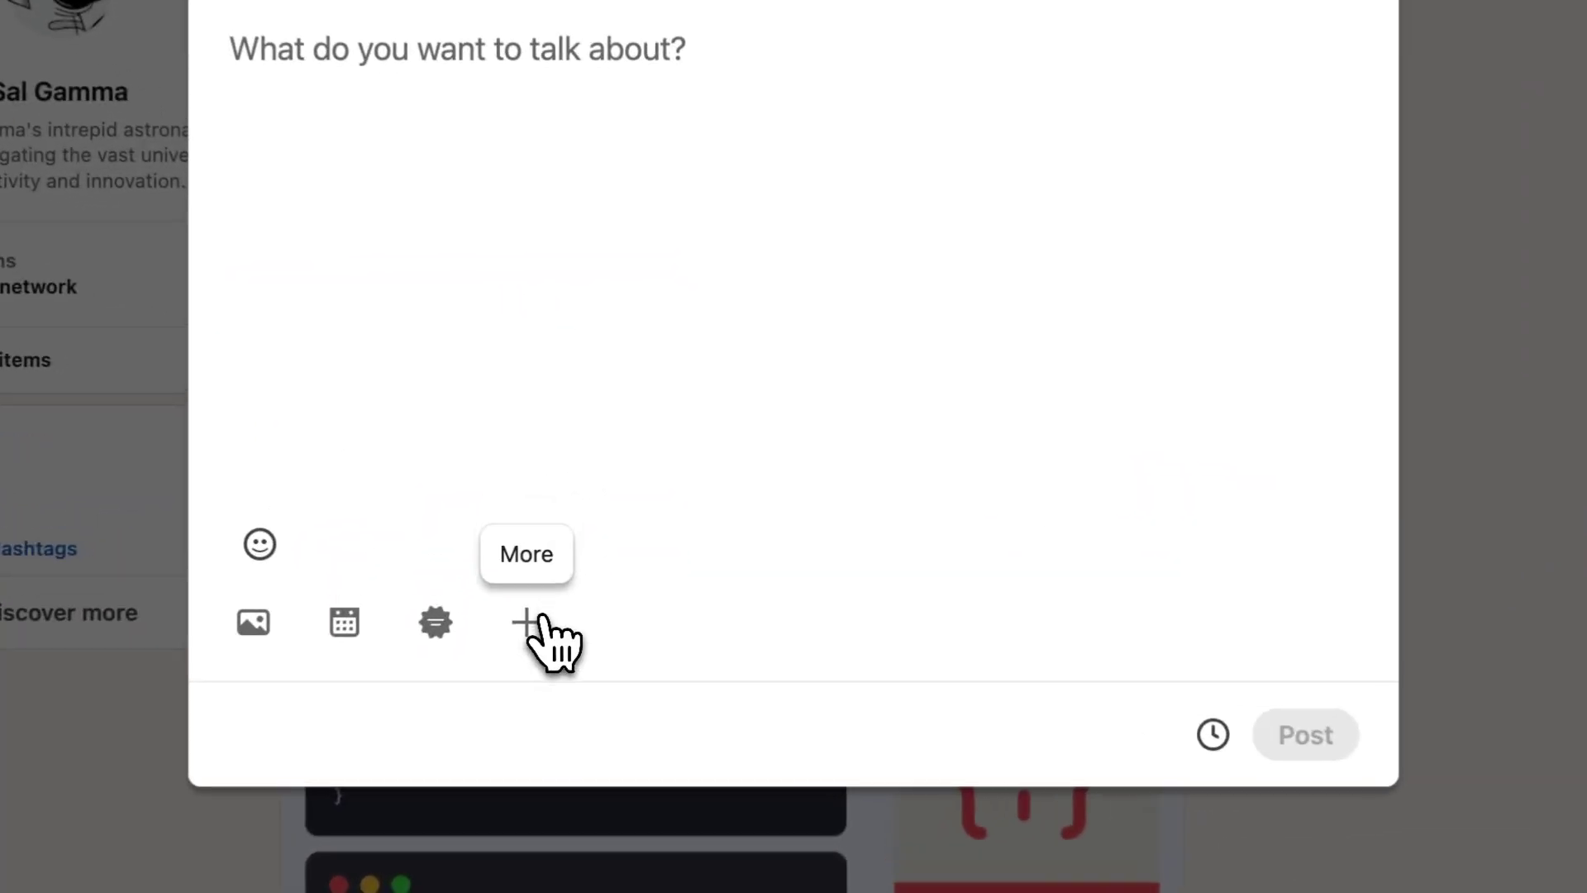
{"action": "left_click", "coordinate": [657, 534]}
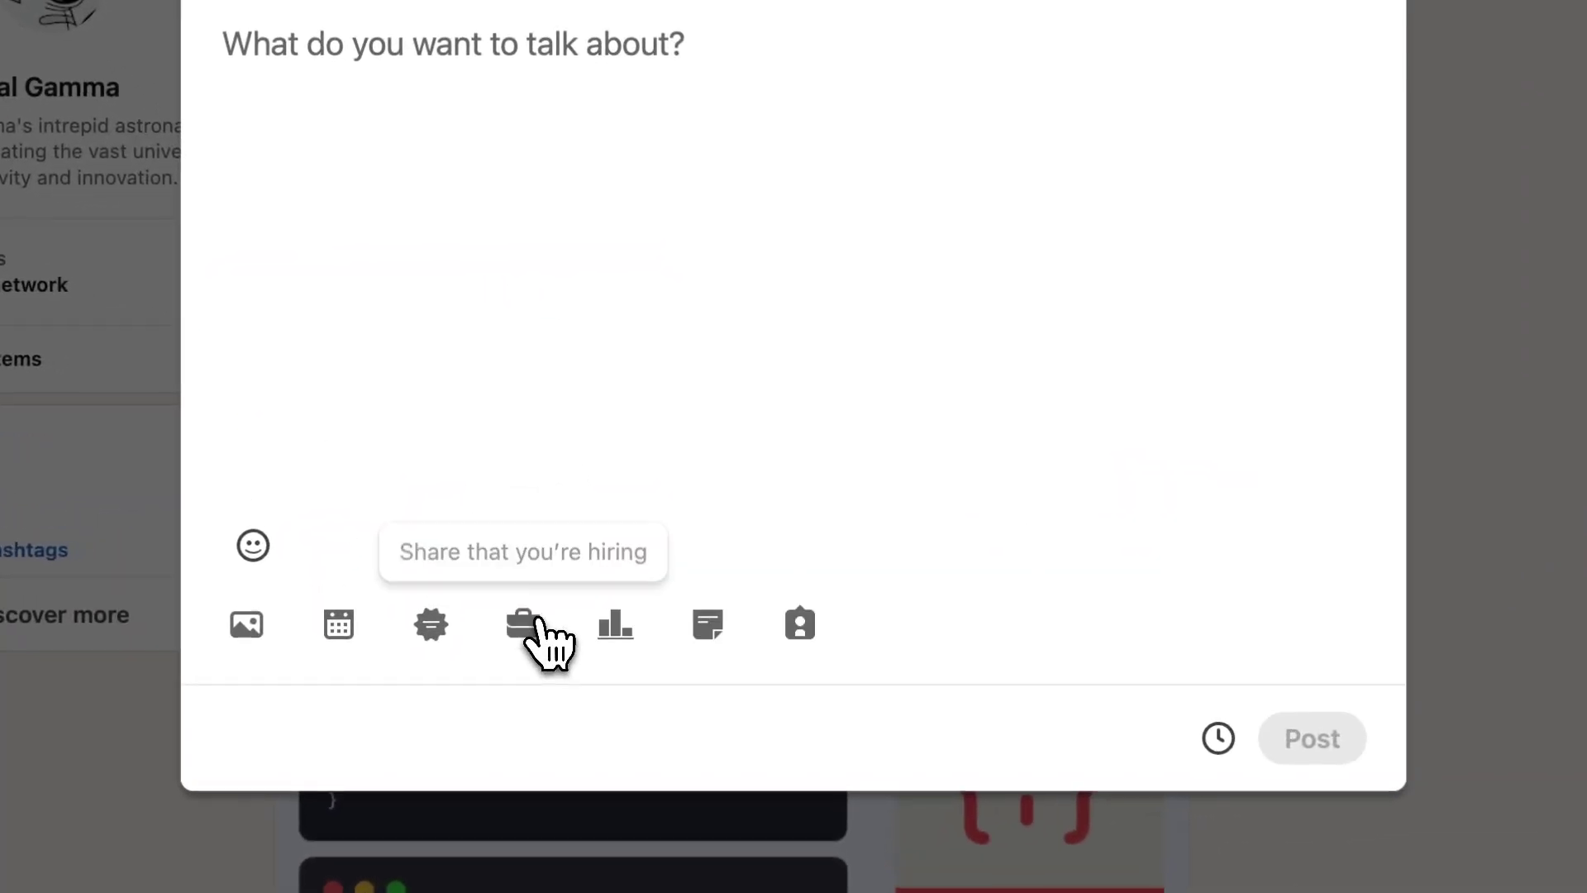
{"action": "left_click", "coordinate": [701, 632]}
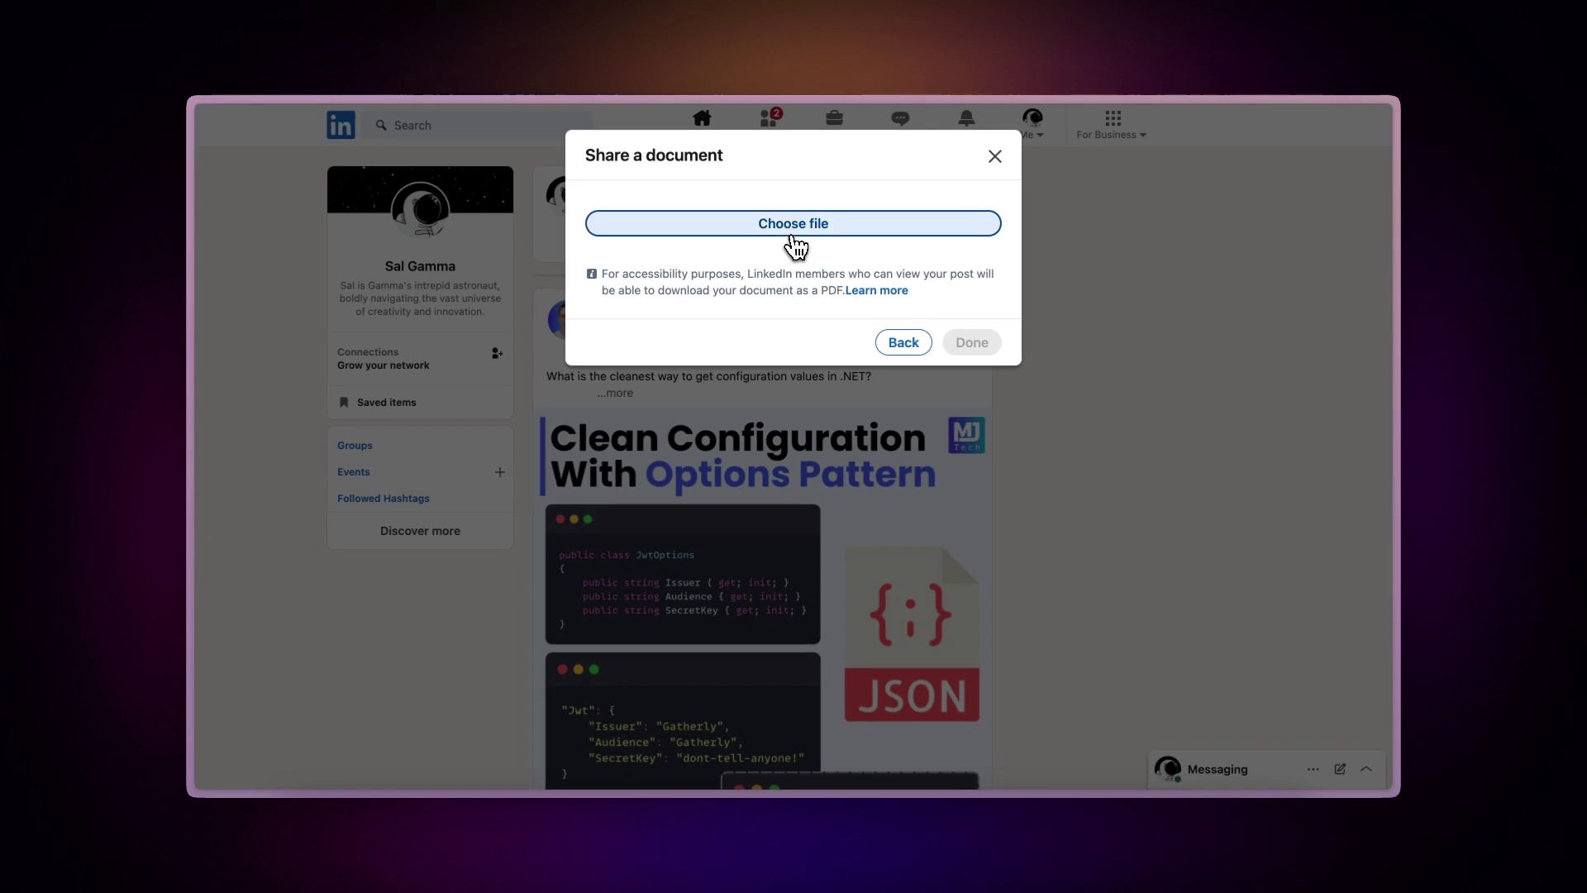
{"action": "left_click", "coordinate": [795, 246]}
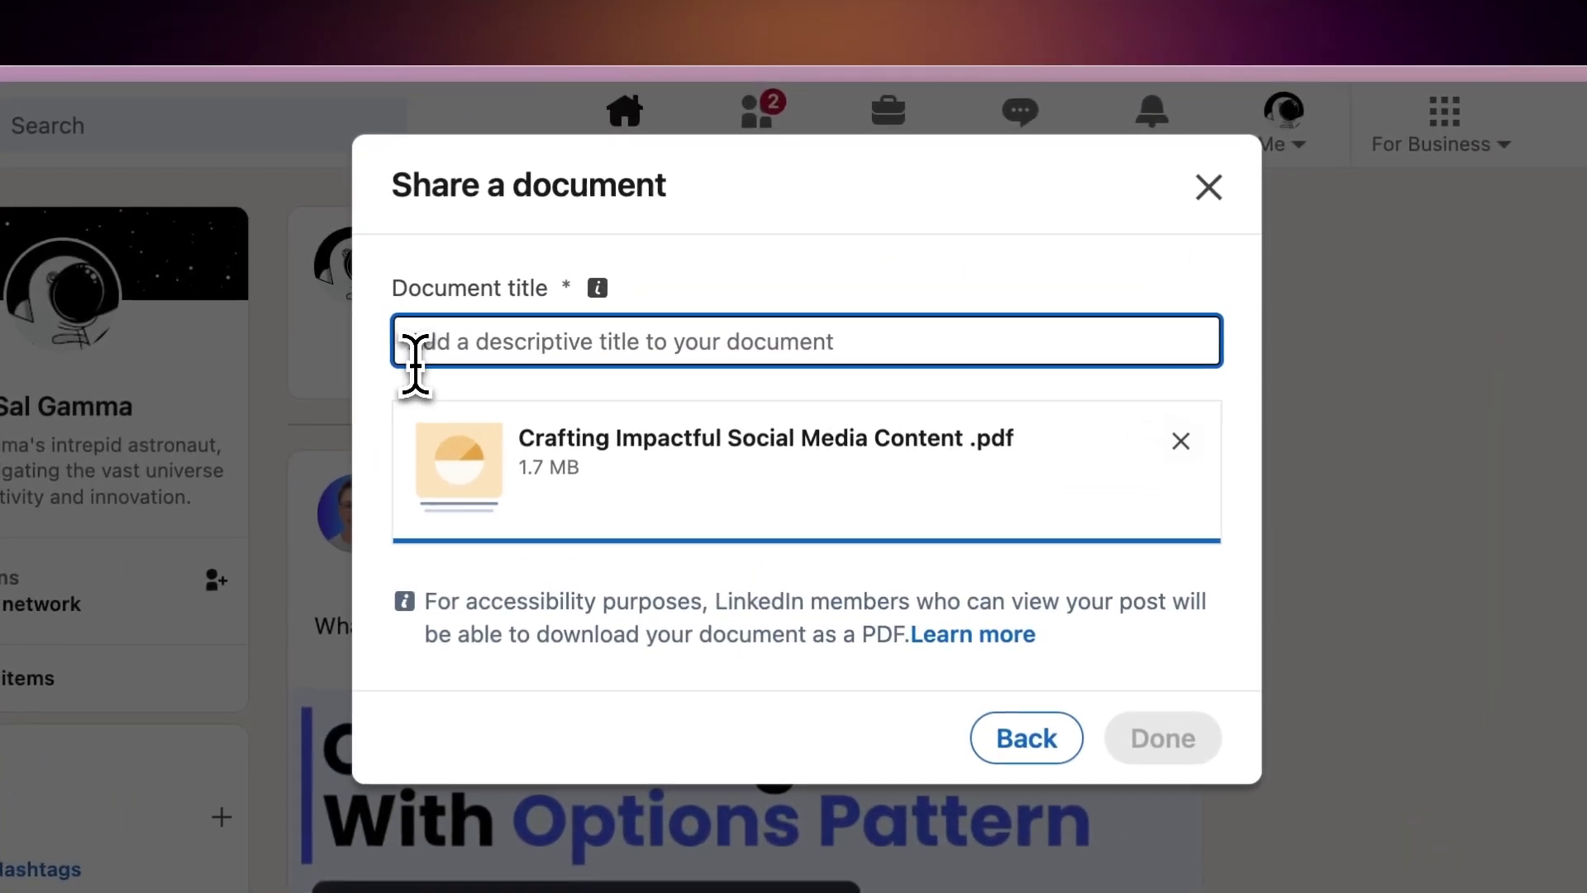
{"action": "type", "text": "CraftingImpactful Social Media Content"}
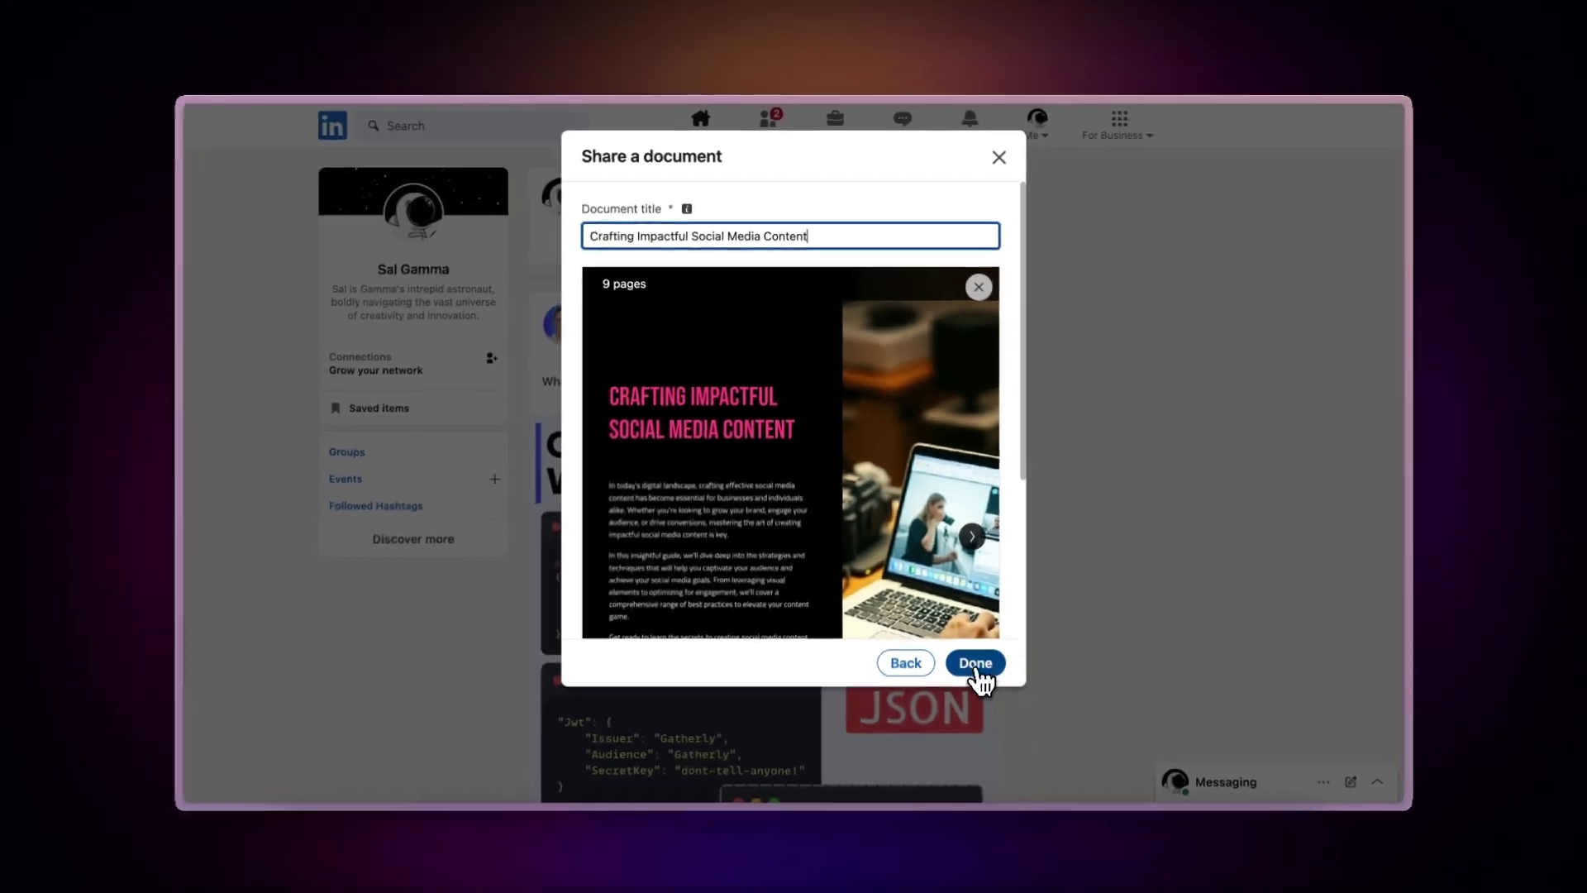
{"action": "left_click", "coordinate": [979, 663]}
{"action": "key", "text": "ctrl+v"}
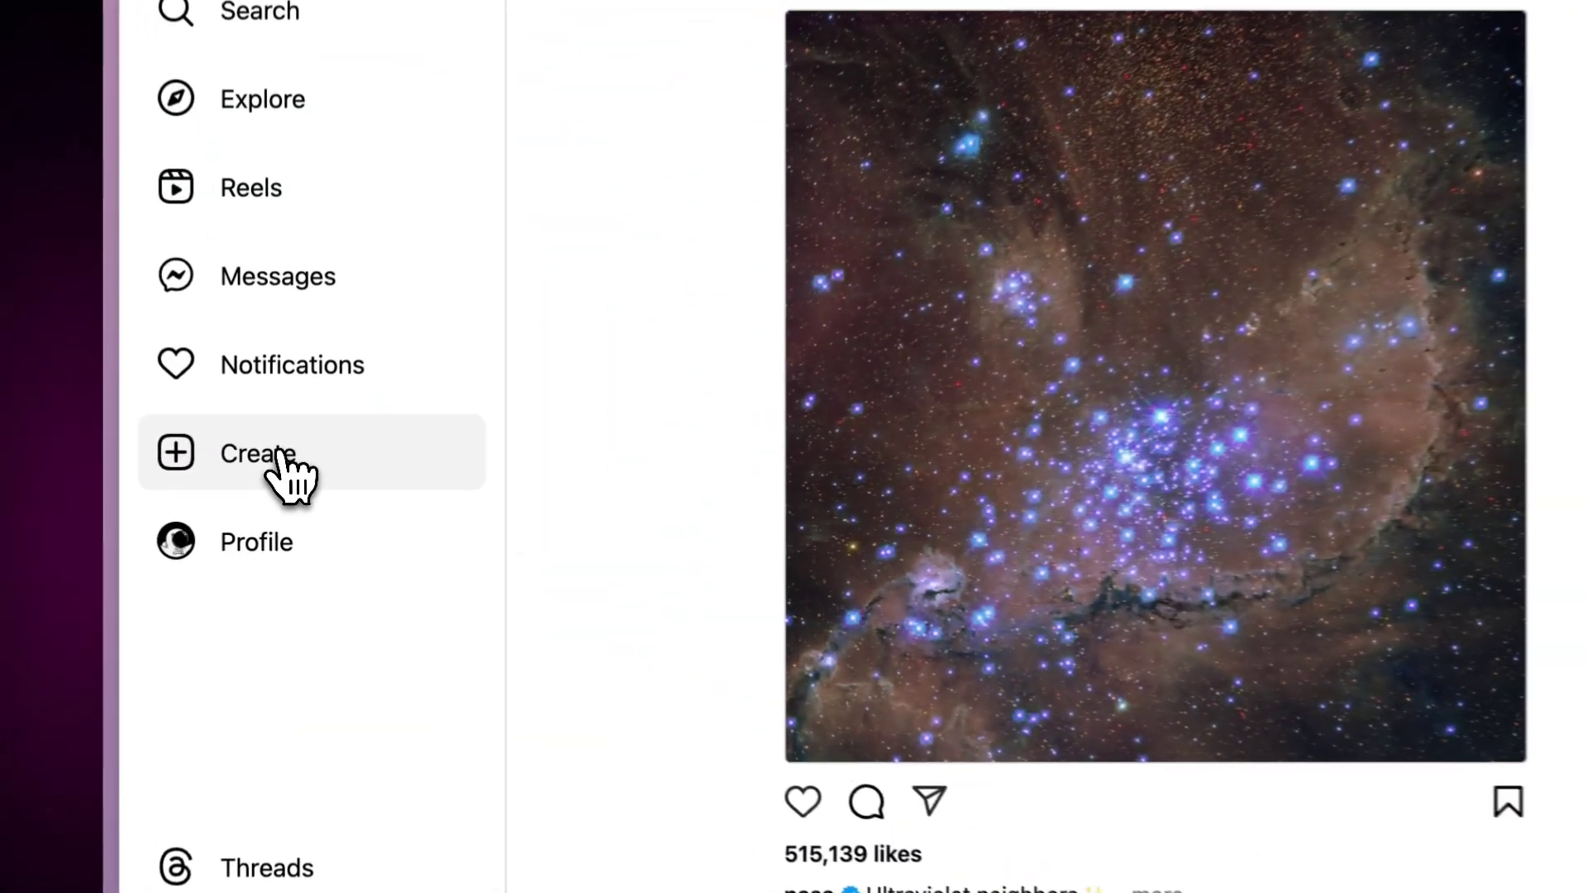
- Post the card images as an Instagram carousel and view its second slide
{"action": "left_click", "coordinate": [281, 456]}
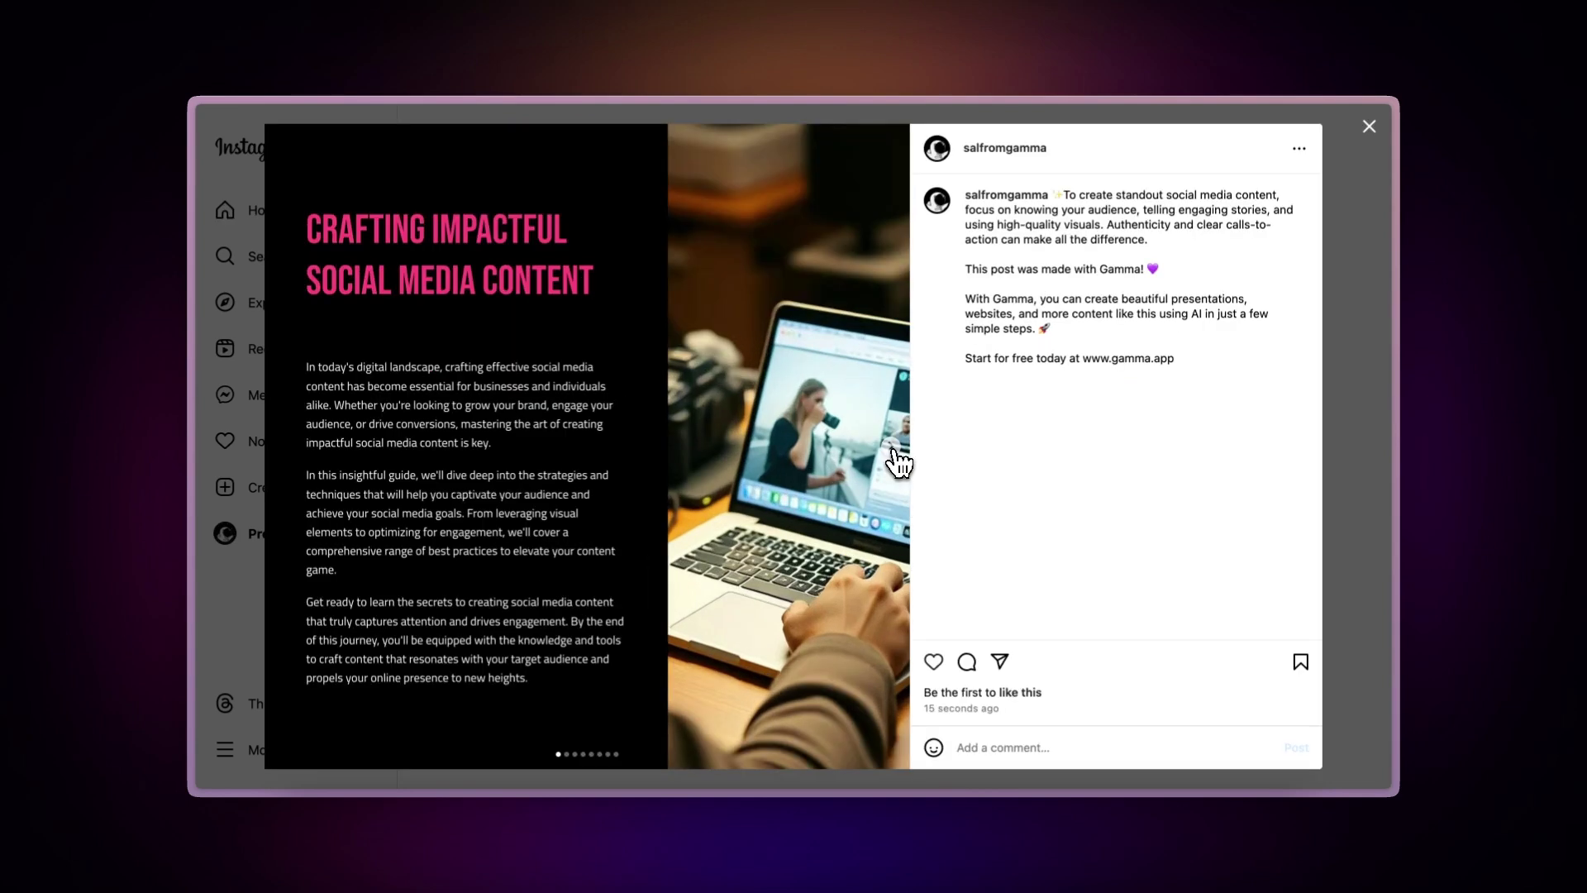
{"action": "left_click", "coordinate": [892, 448]}
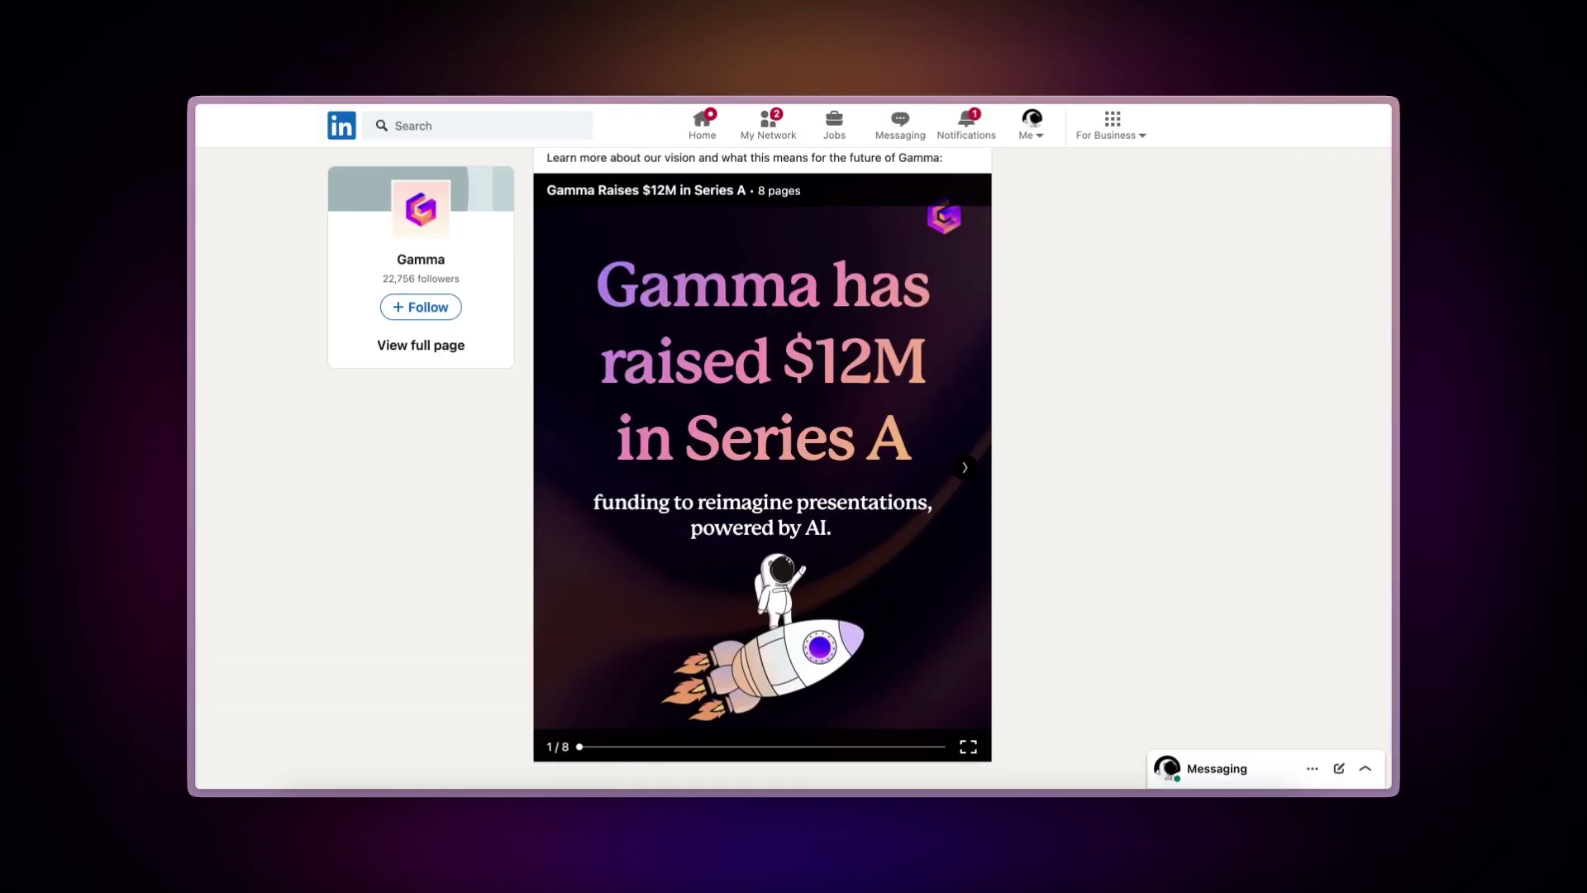
- Advance Gamma's Series A document to page 2 of 8
{"action": "key", "text": "Right"}
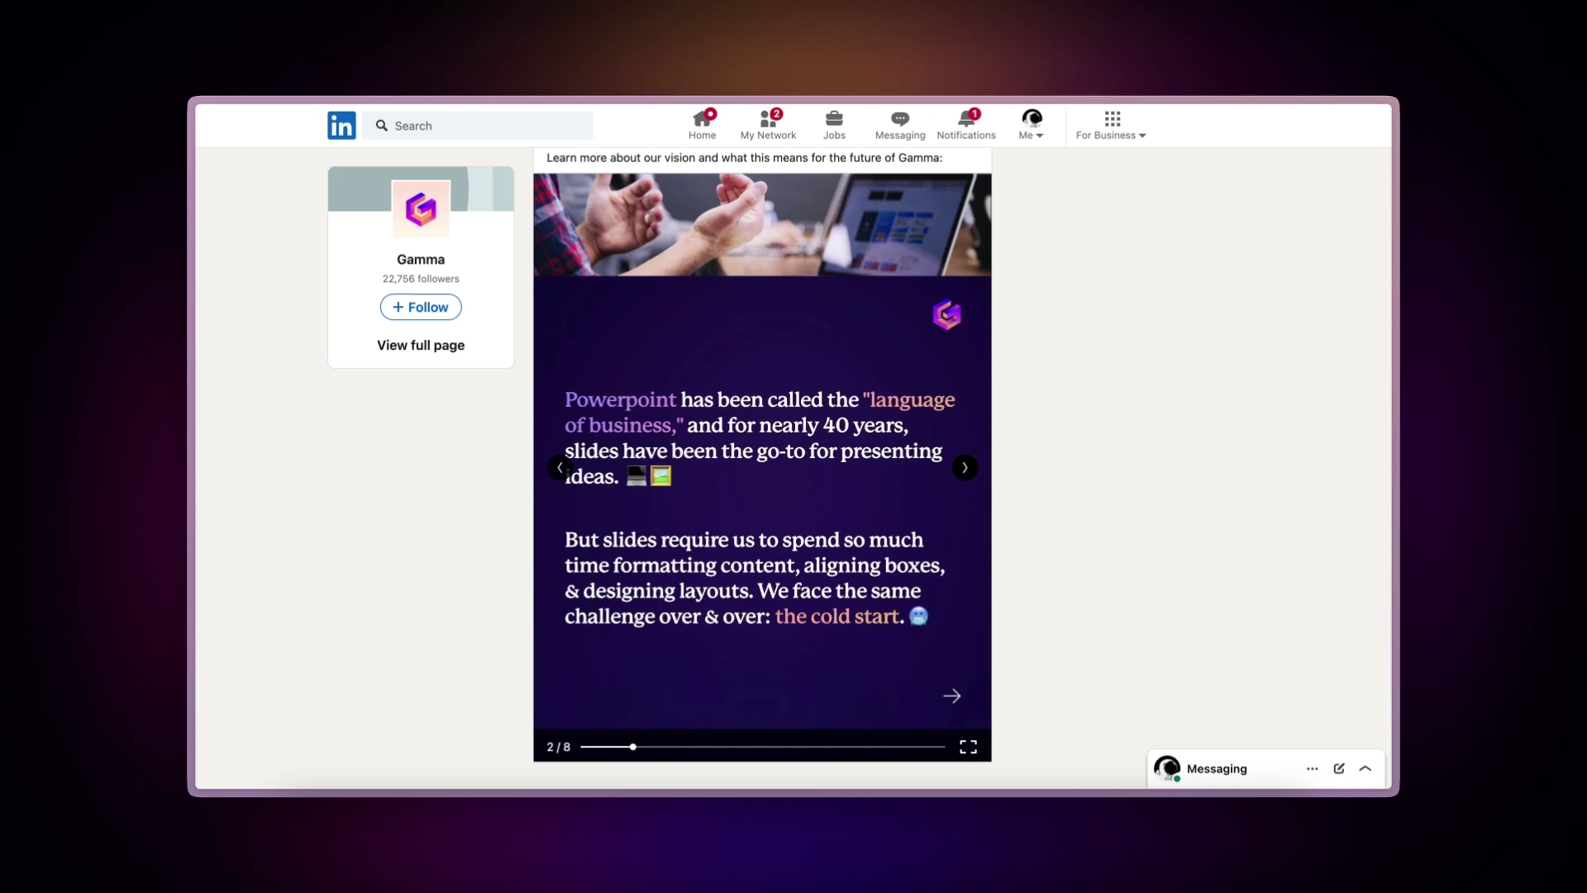